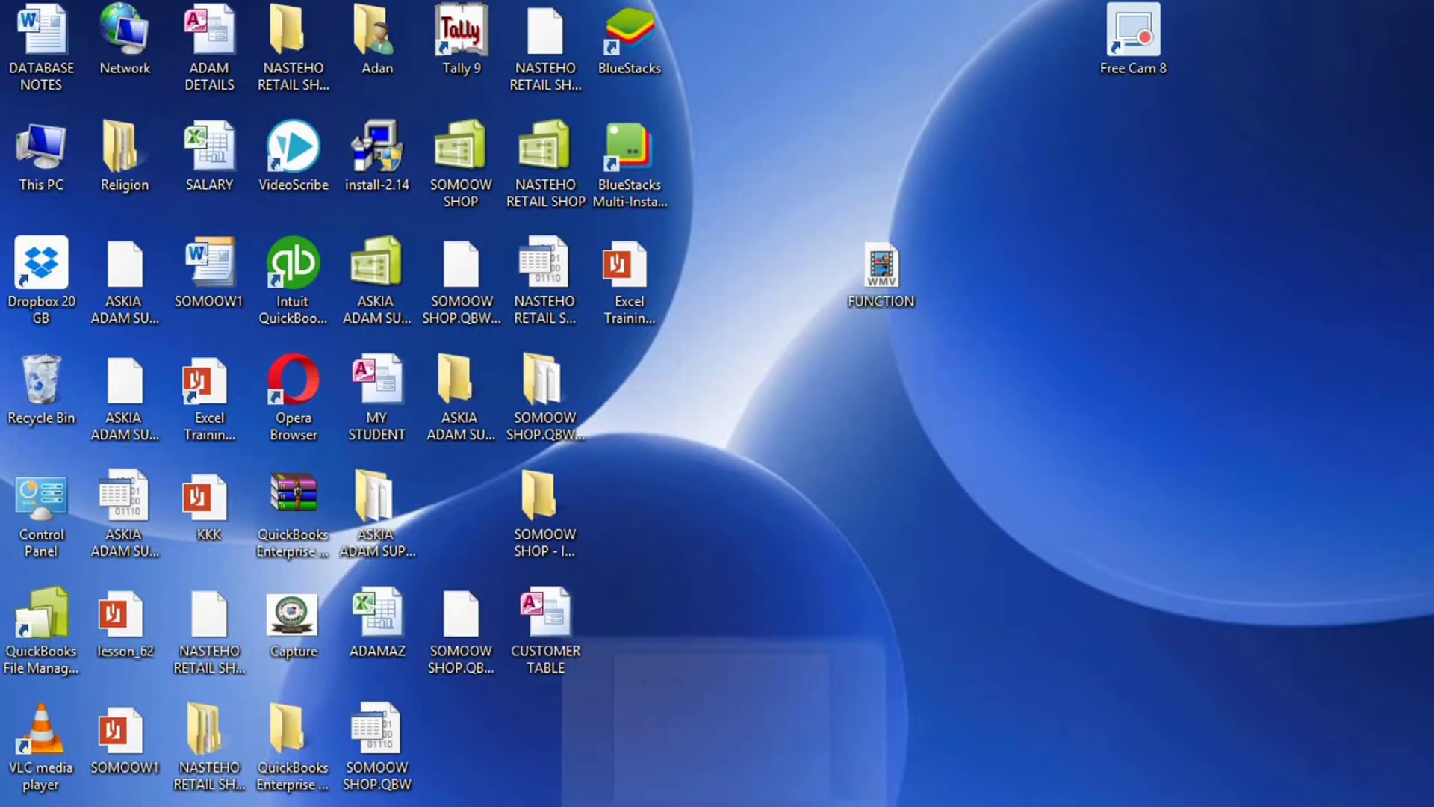
Step: Switch to the Word document and write "IS DOCUMENT USED TO PURCHASE PRODUCT PR SERVICE" below the purchase order question
click(723, 805)
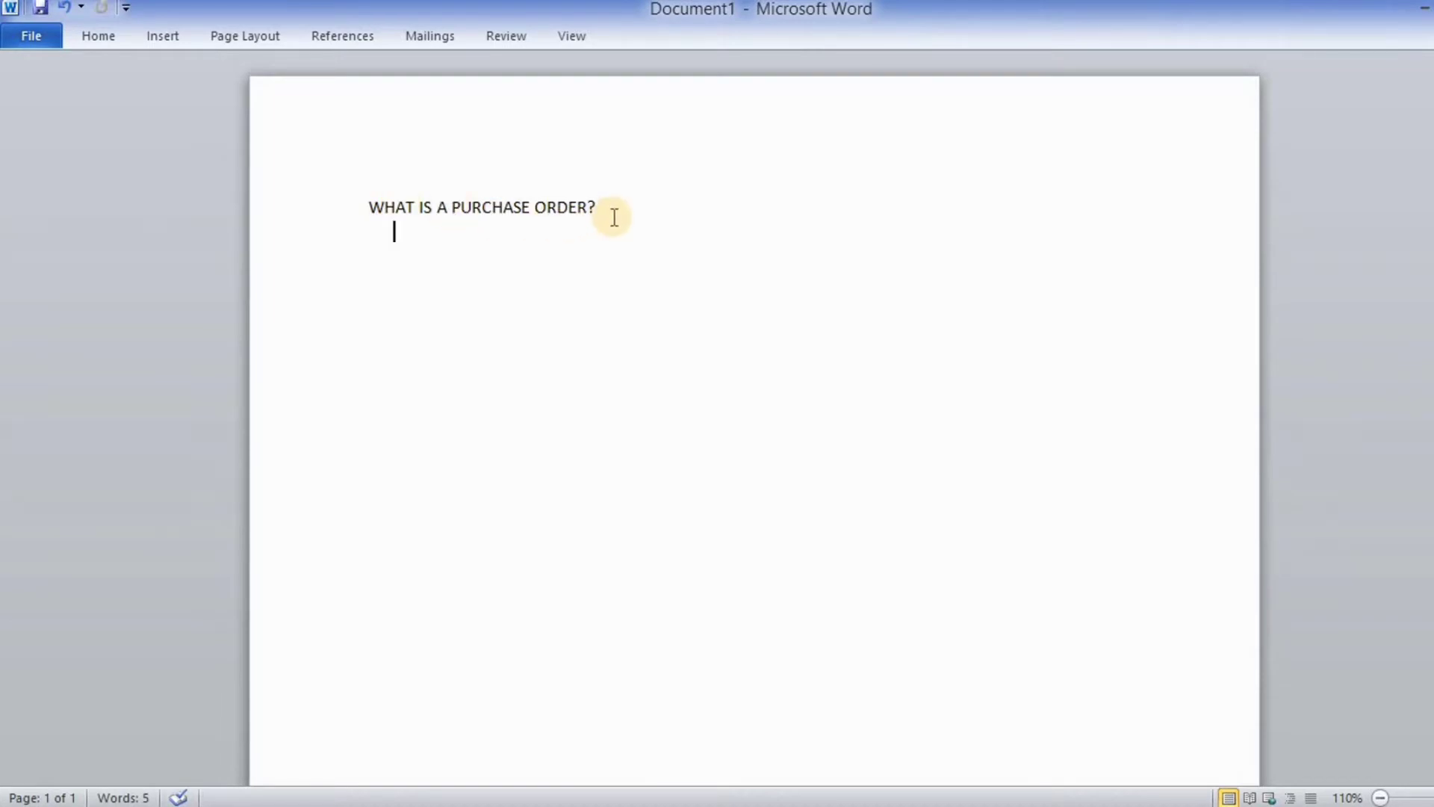
text(IS DOCUMENT)
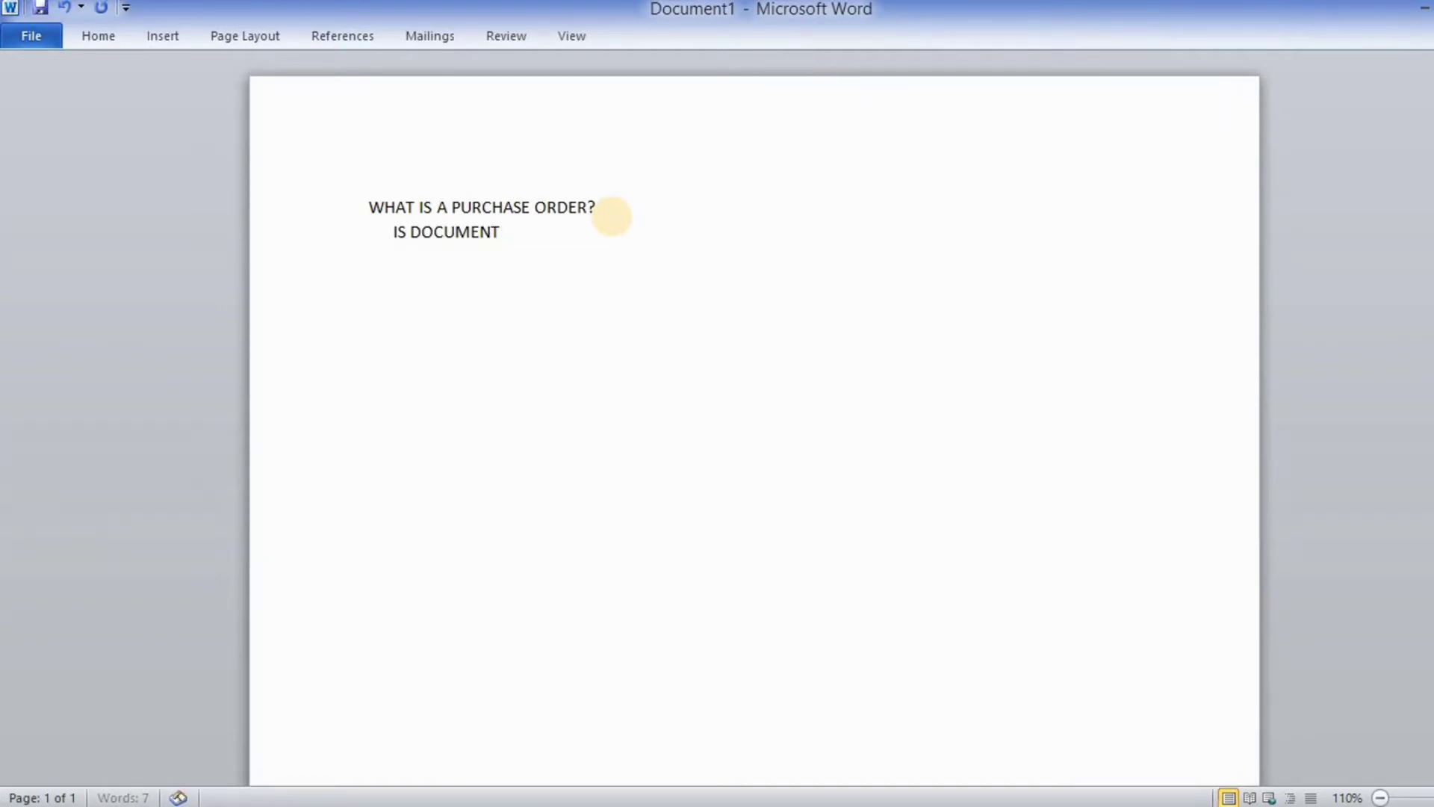
text( USED)
click(546, 236)
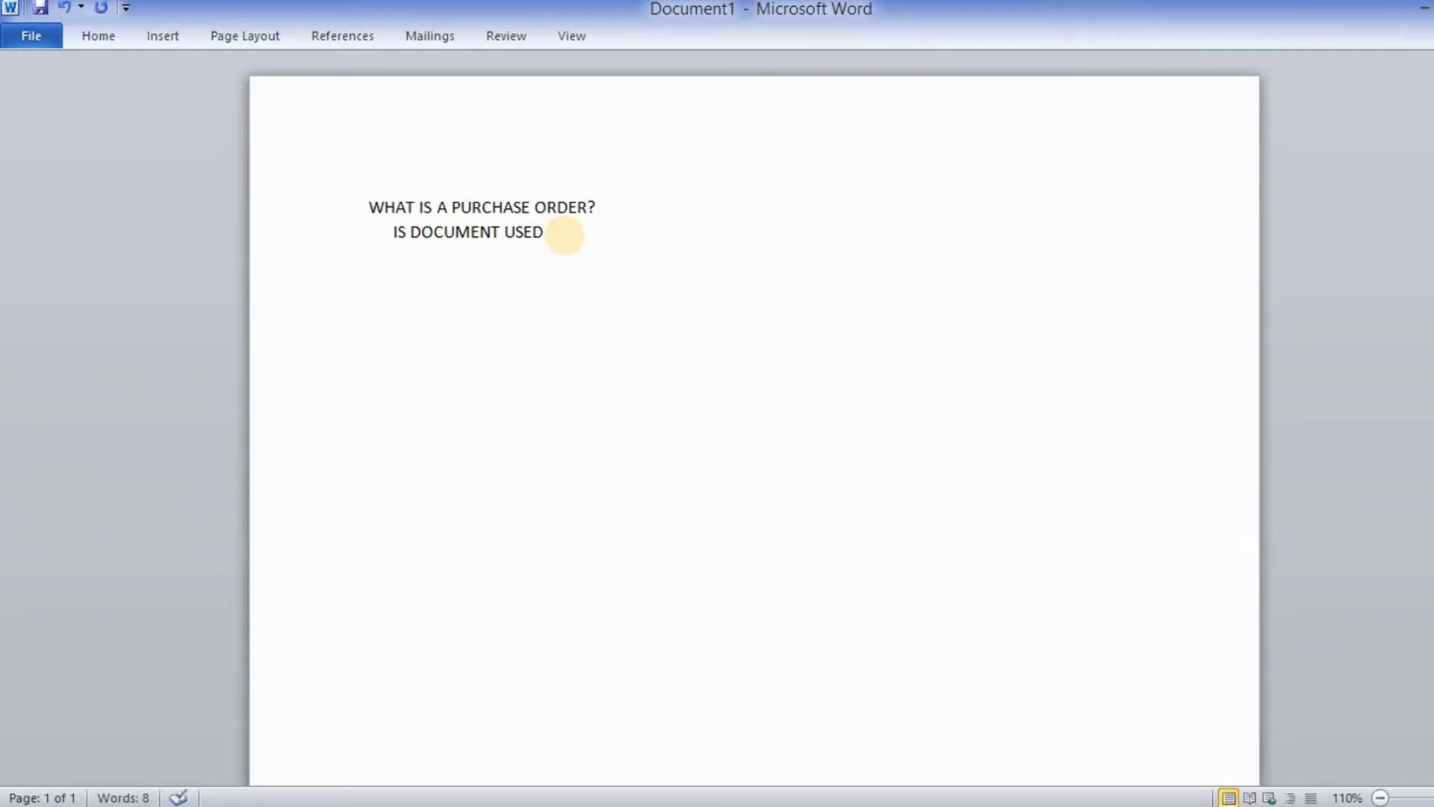
text(TO PUR)
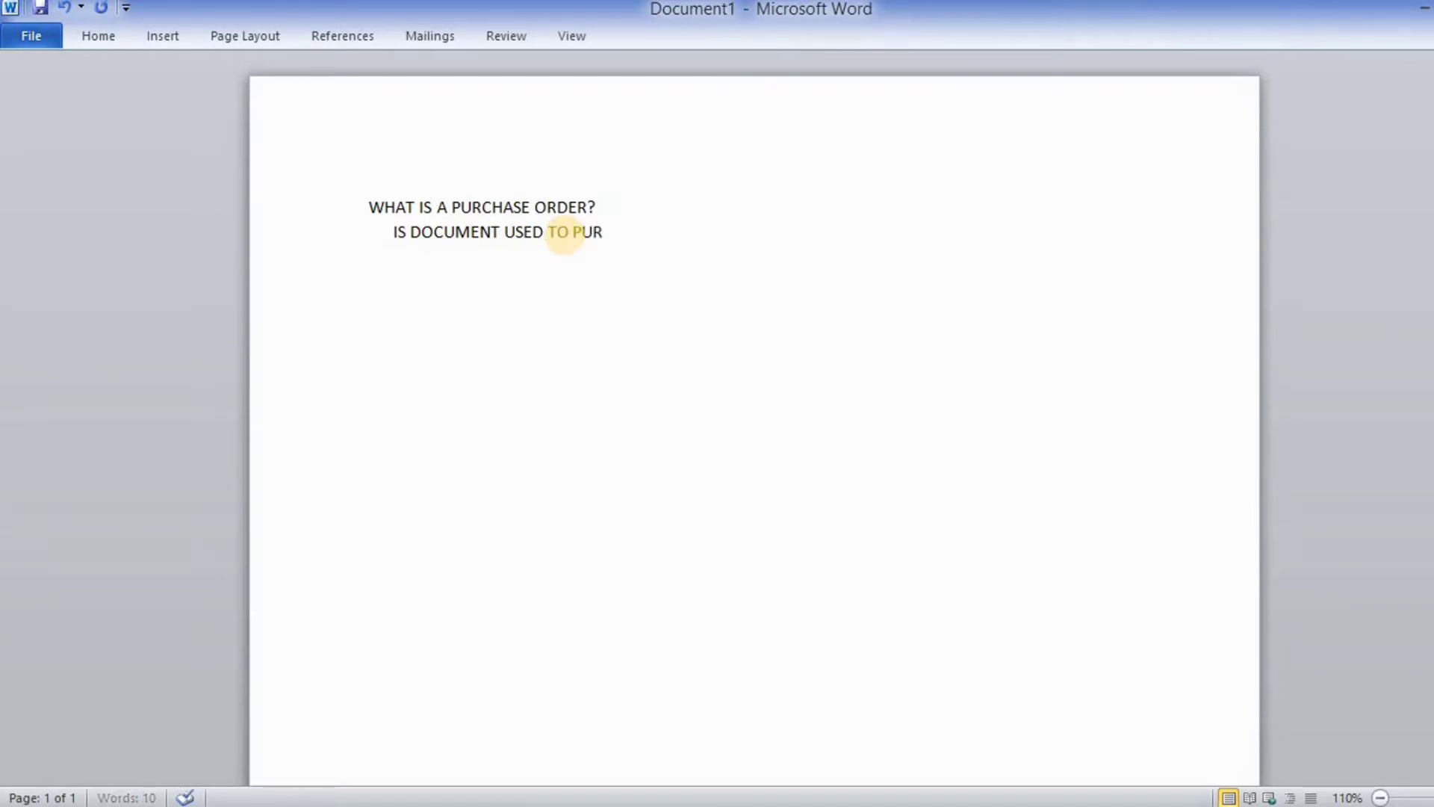
text(CHASE PRO)
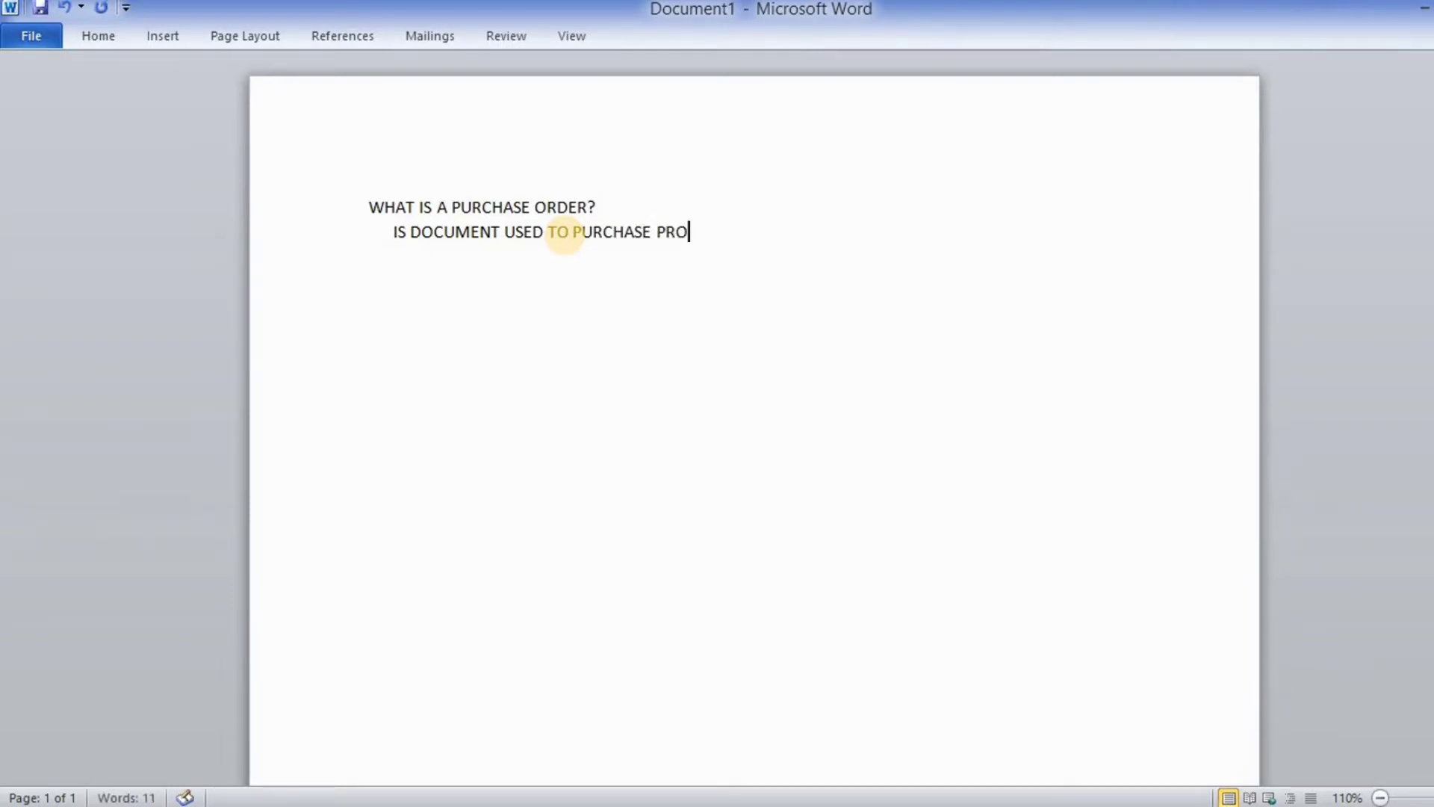
text(DUCT PR SERV)
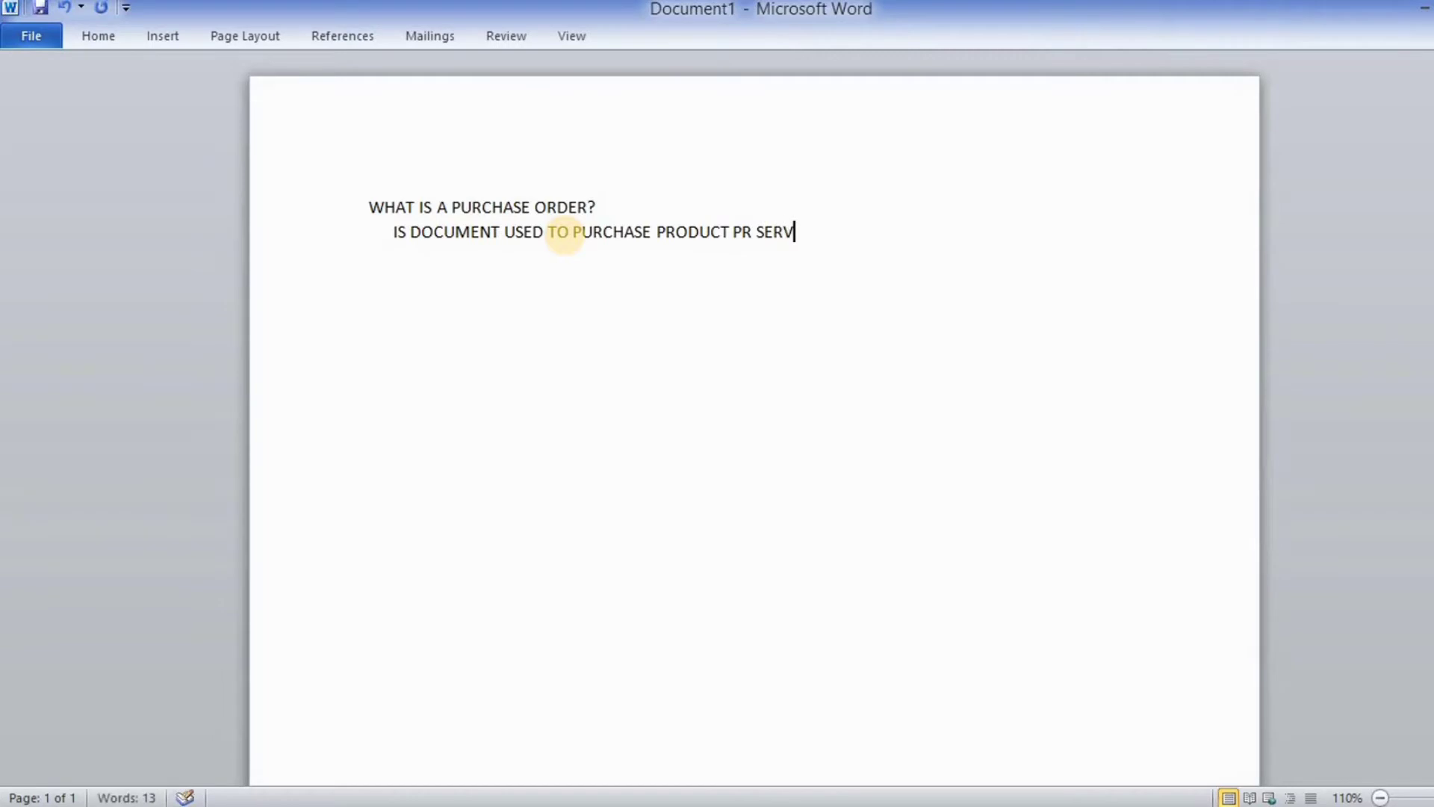
text(ICE)
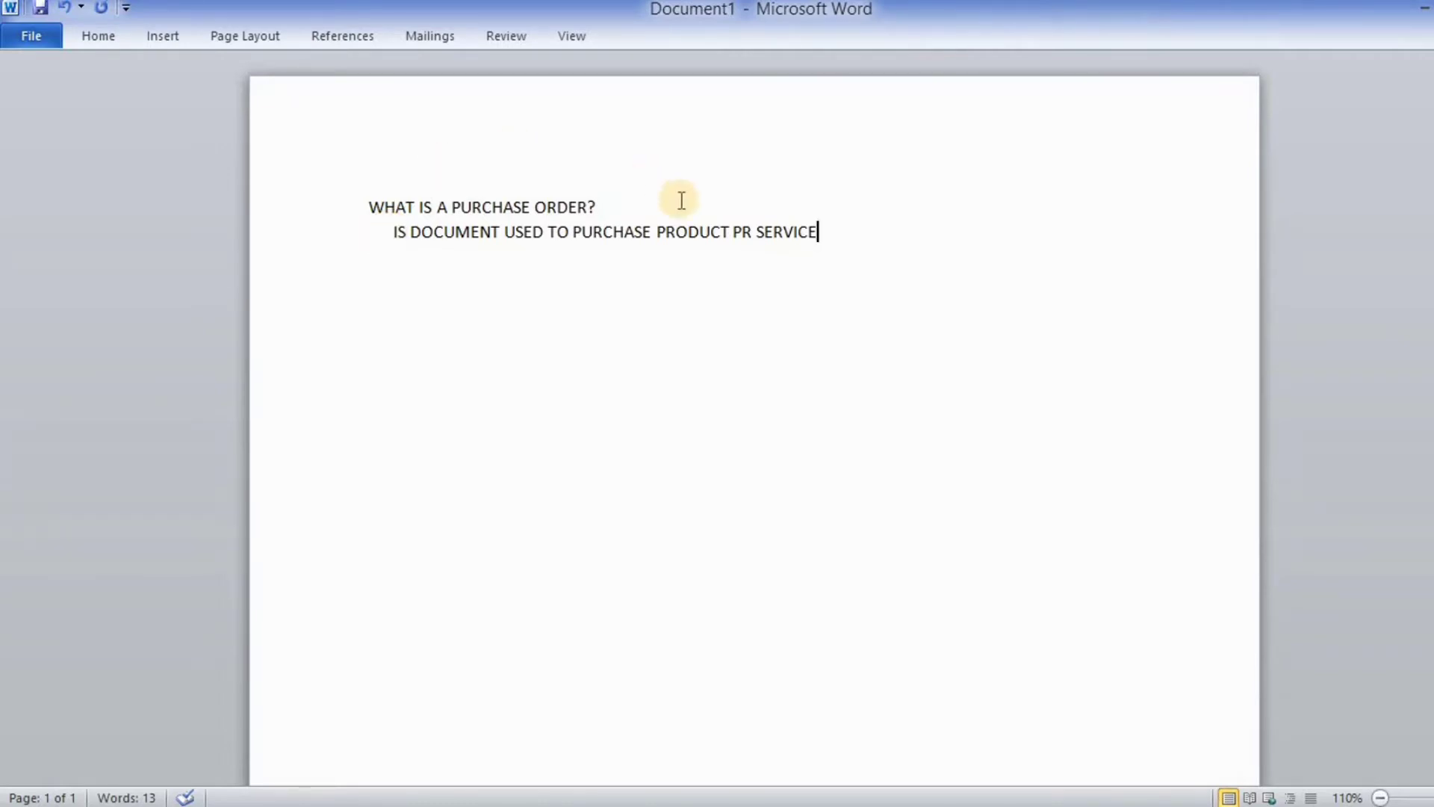
Step: Delete the word "PR" before "SERVICE" in the purchase order definition
click(757, 228)
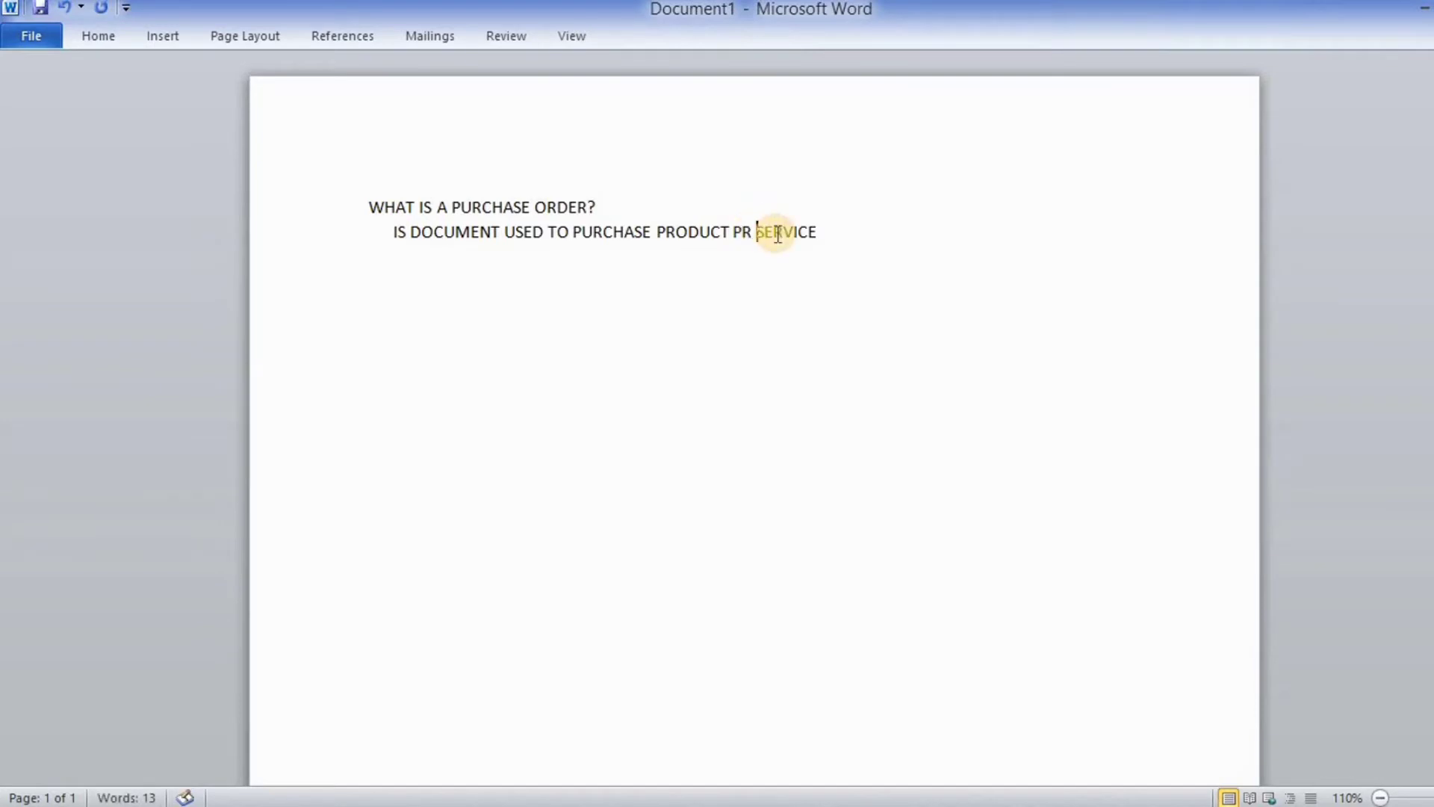
key(BackSpace)
key(BackSpace)
key(BackSpace)
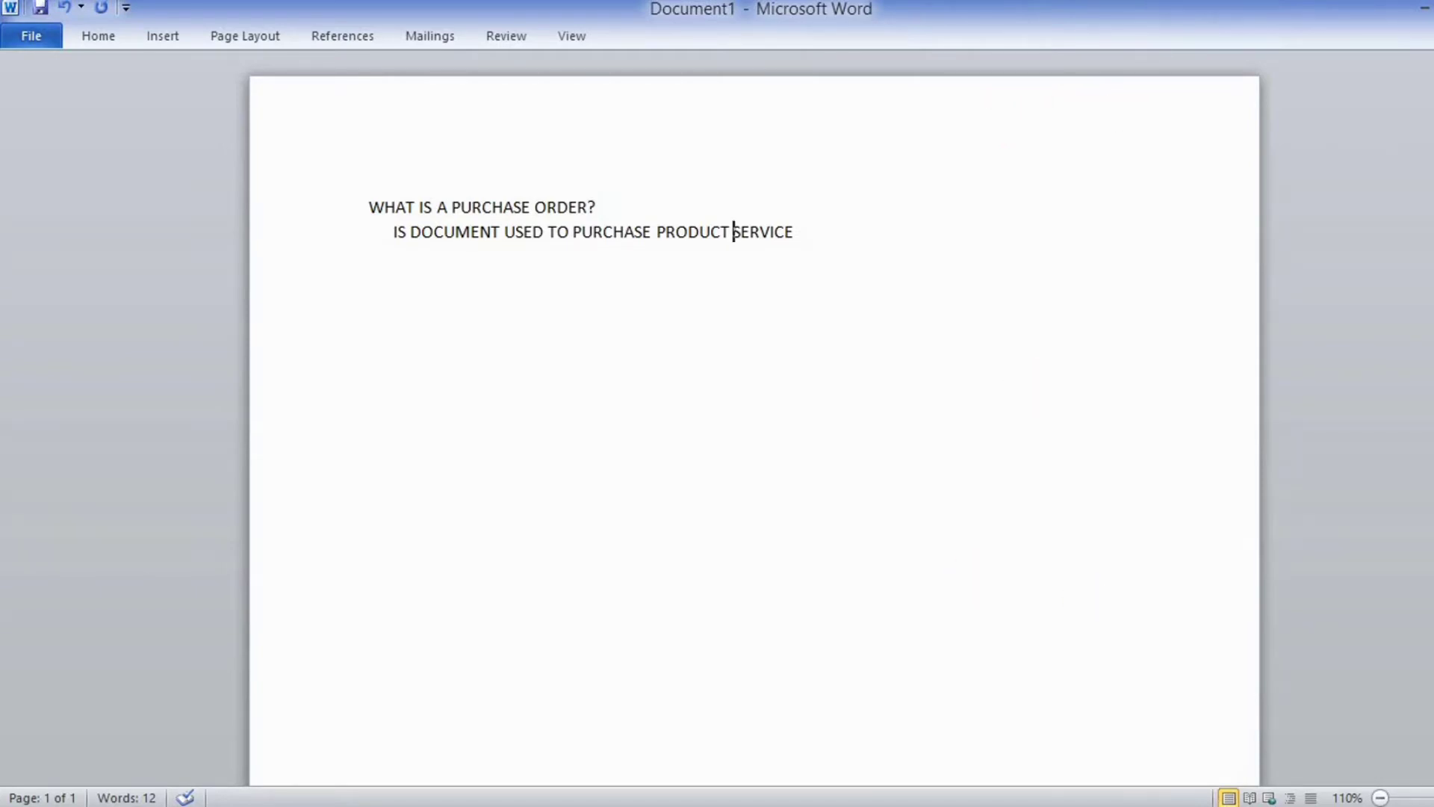
Step: Minimize the Word document and switch to the blank workbook in Excel
click(1425, 10)
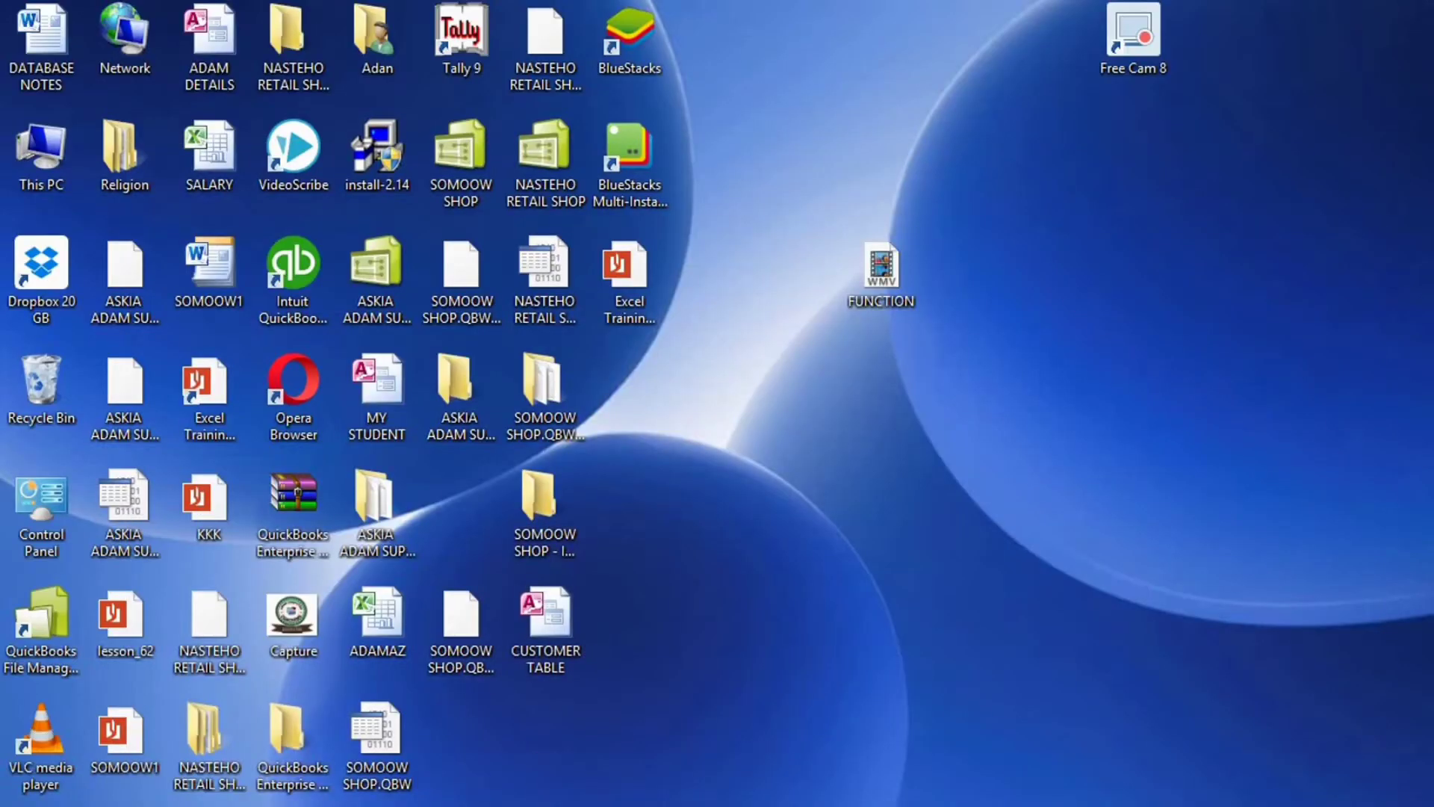
click(620, 806)
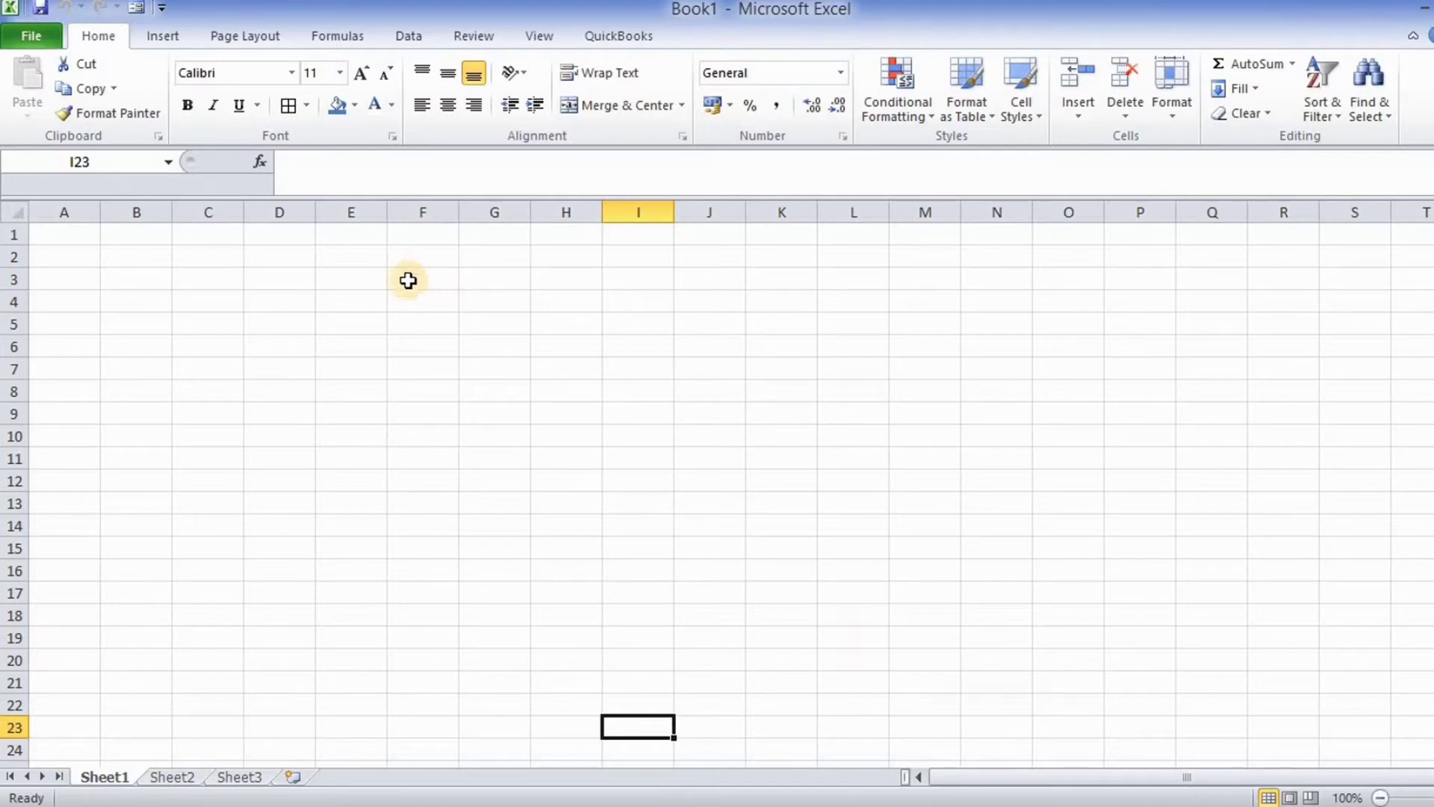
click(448, 281)
drag(450, 283, 698, 279)
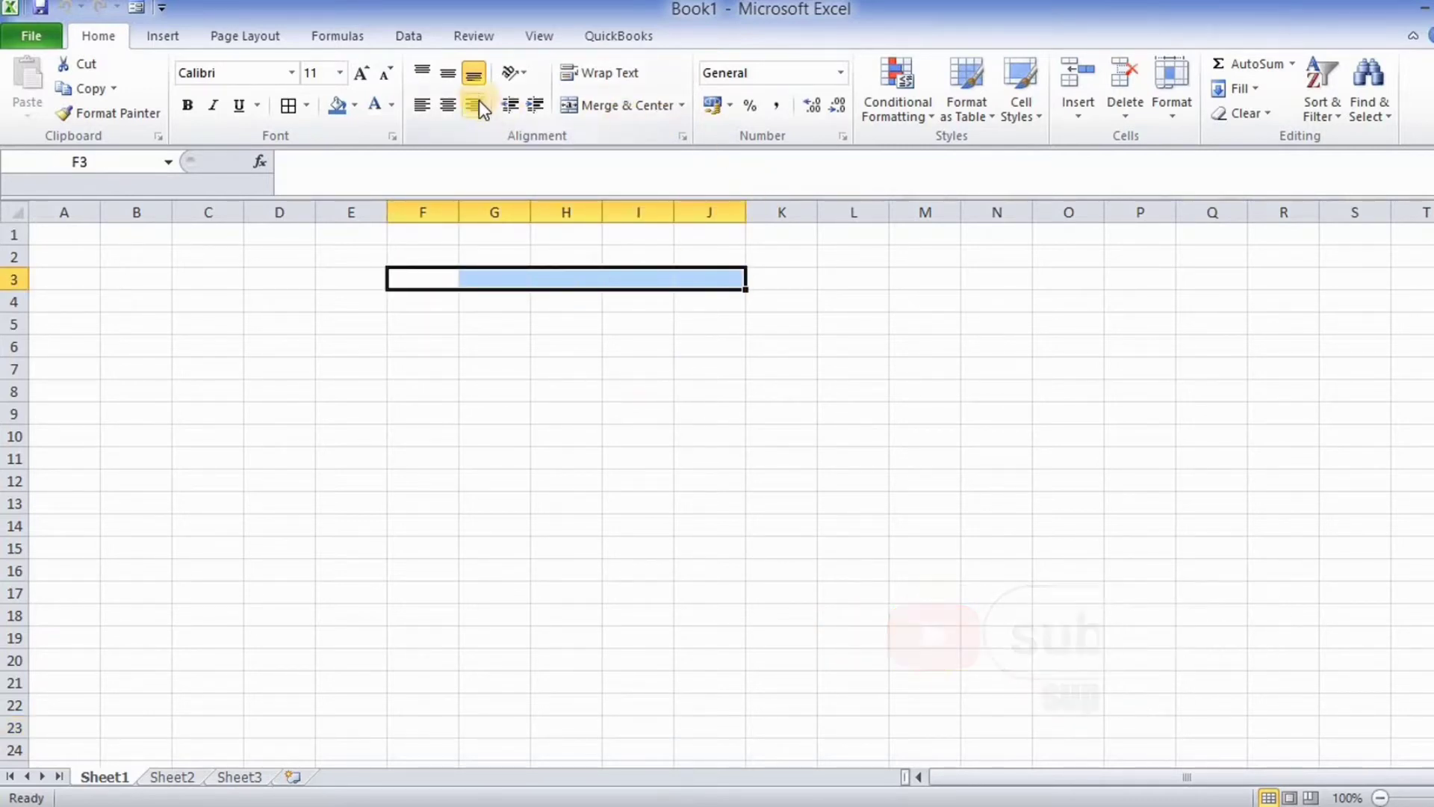
double_click(621, 99)
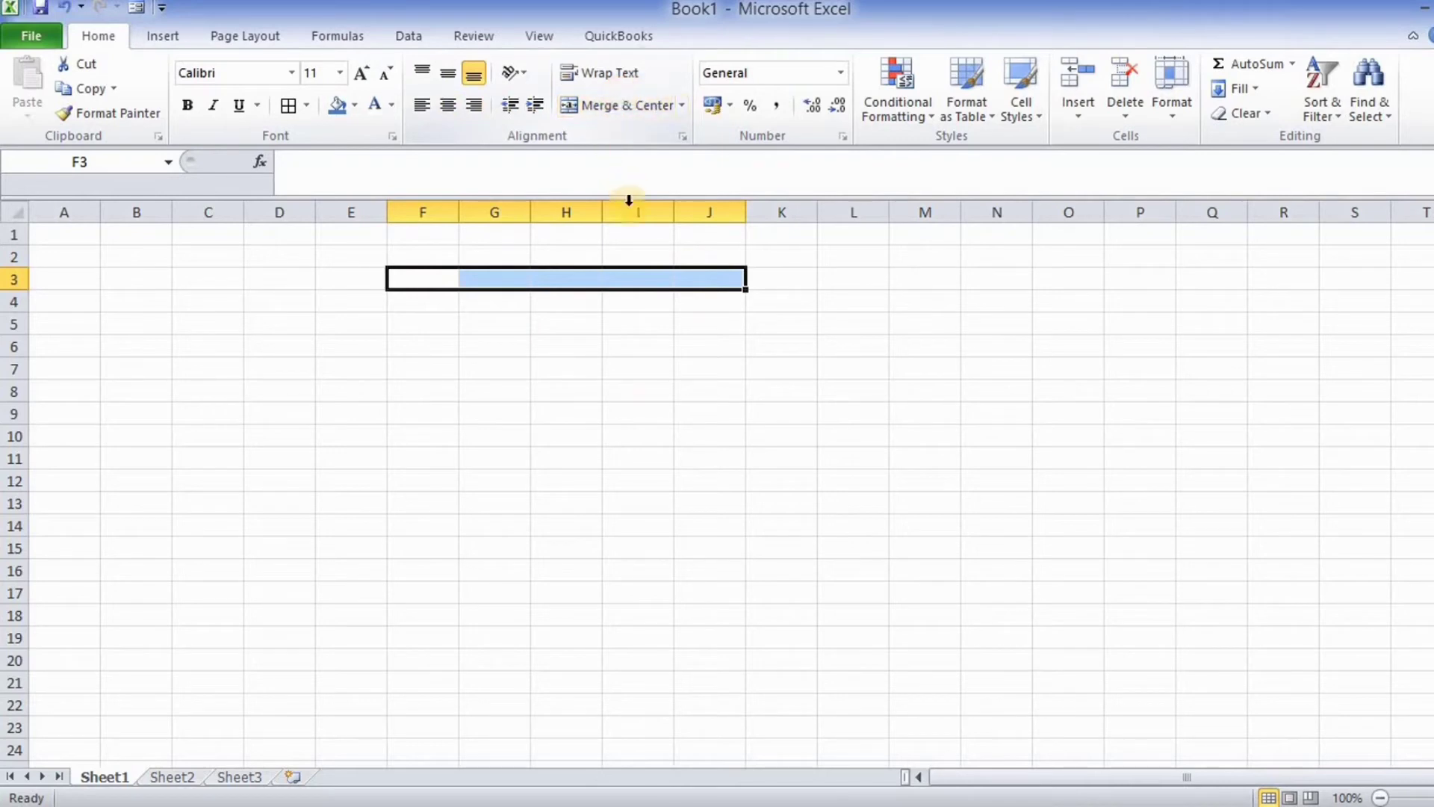
click(628, 276)
drag(451, 273, 729, 279)
click(729, 280)
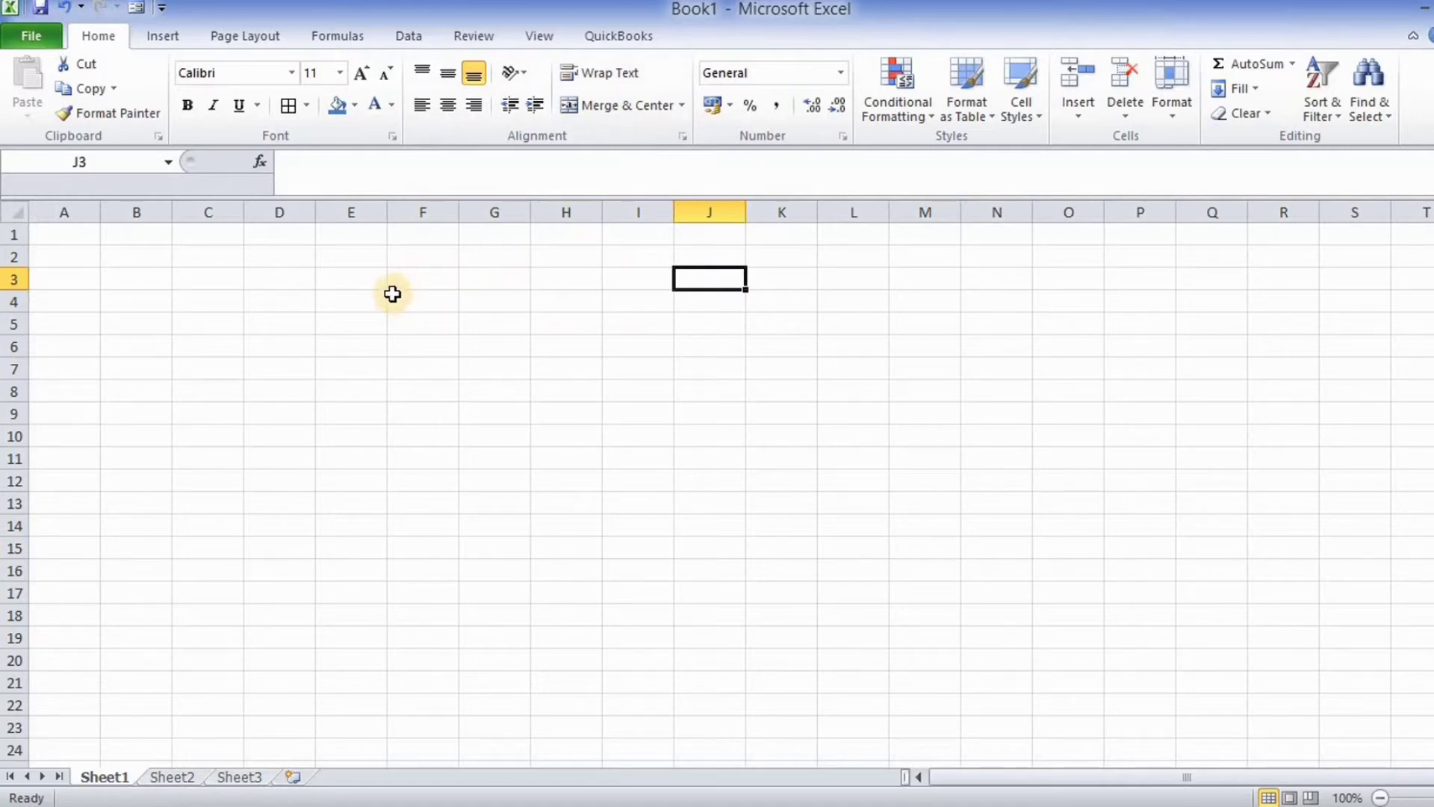
Step: Merge and center cells F2:K3 and enter the title PURCHASE ORDER in the merged cell
drag(391, 272, 787, 262)
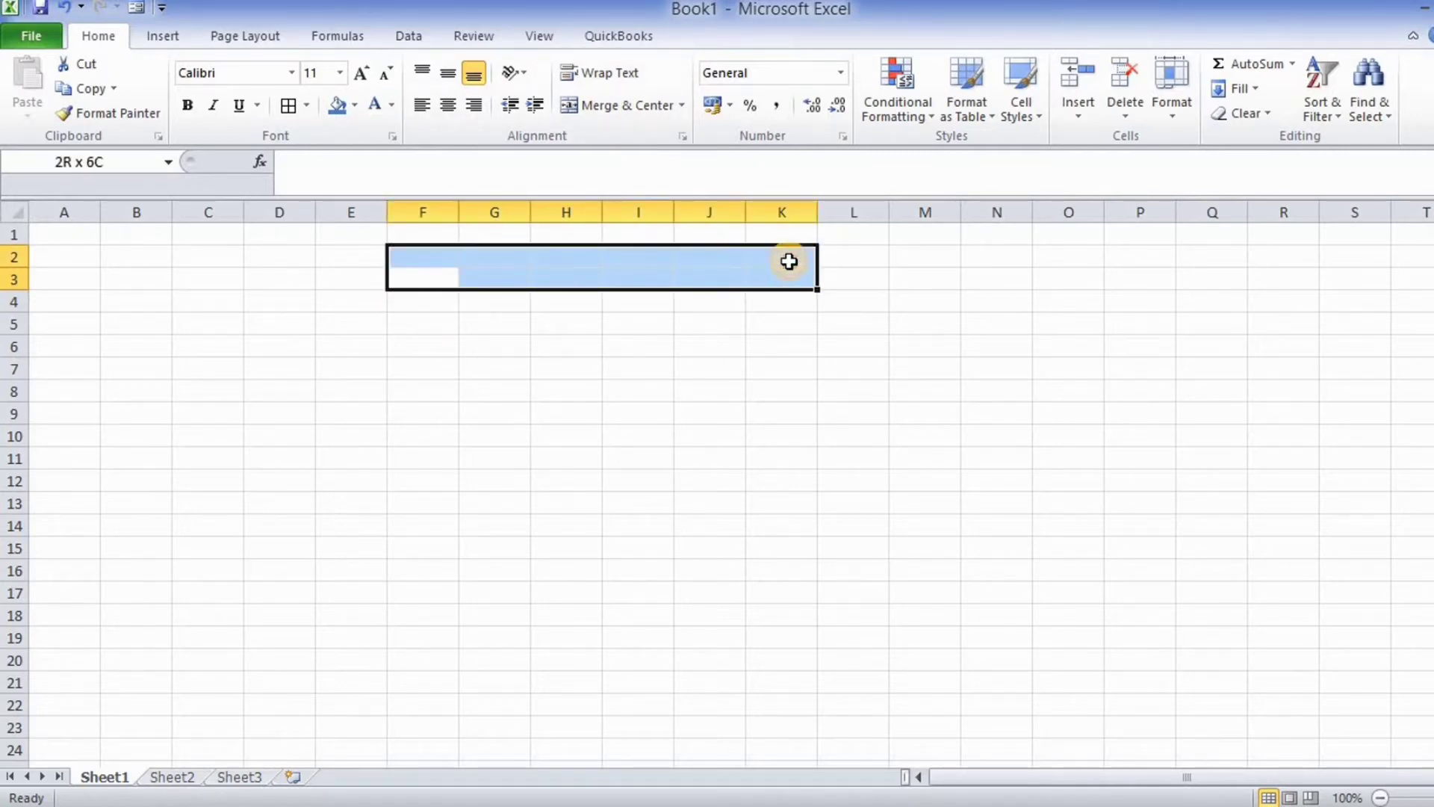
click(636, 105)
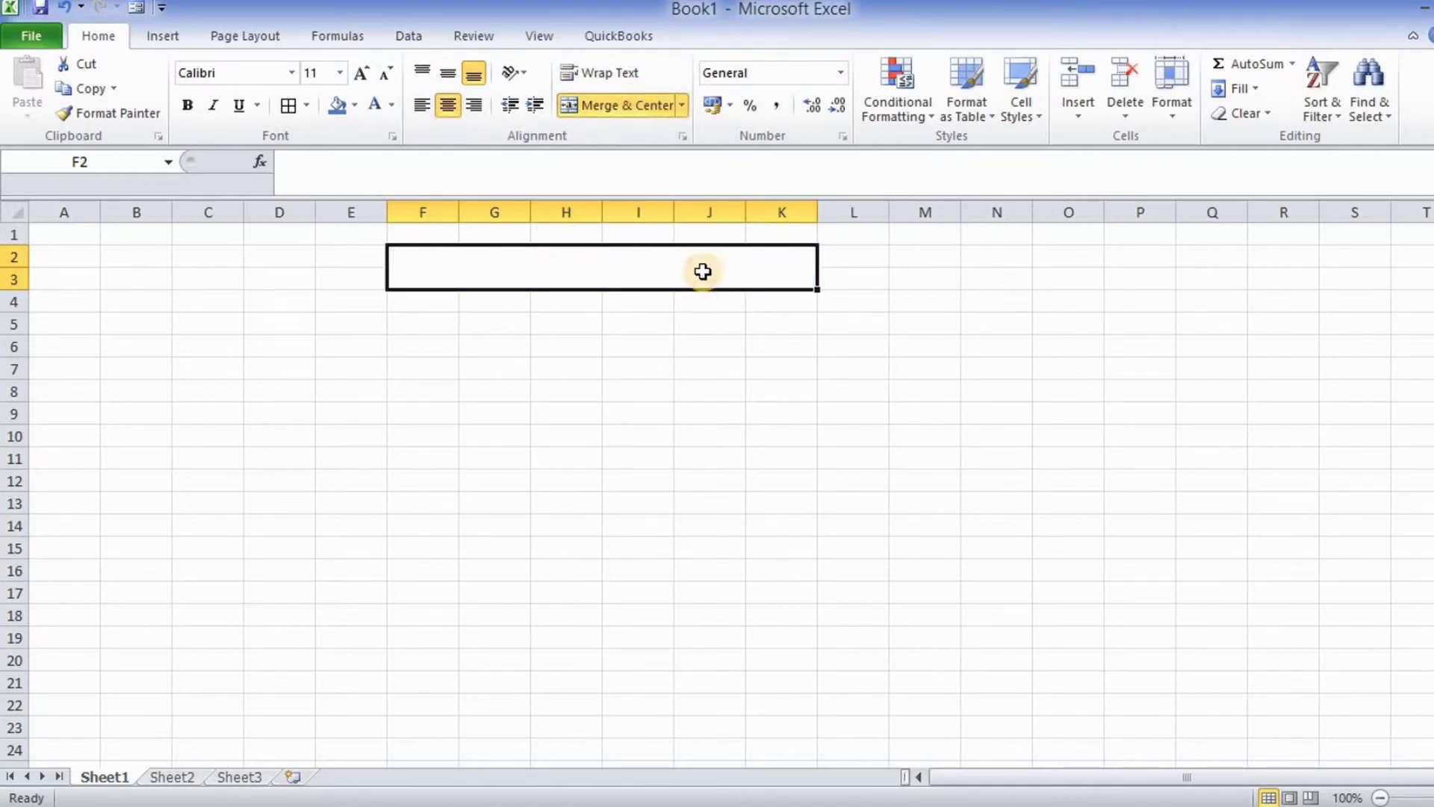
click(654, 345)
double_click(544, 272)
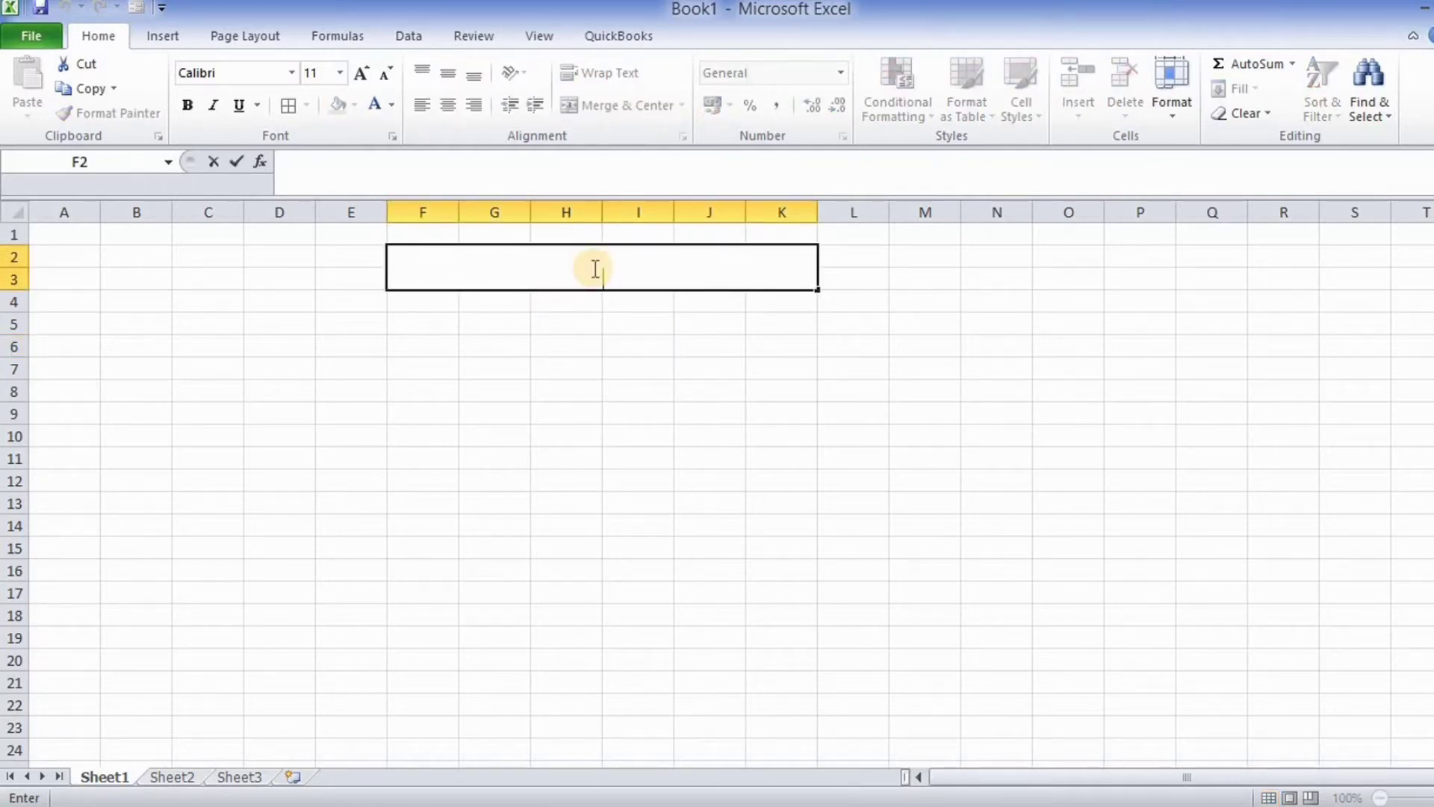
text(PURCHASE)
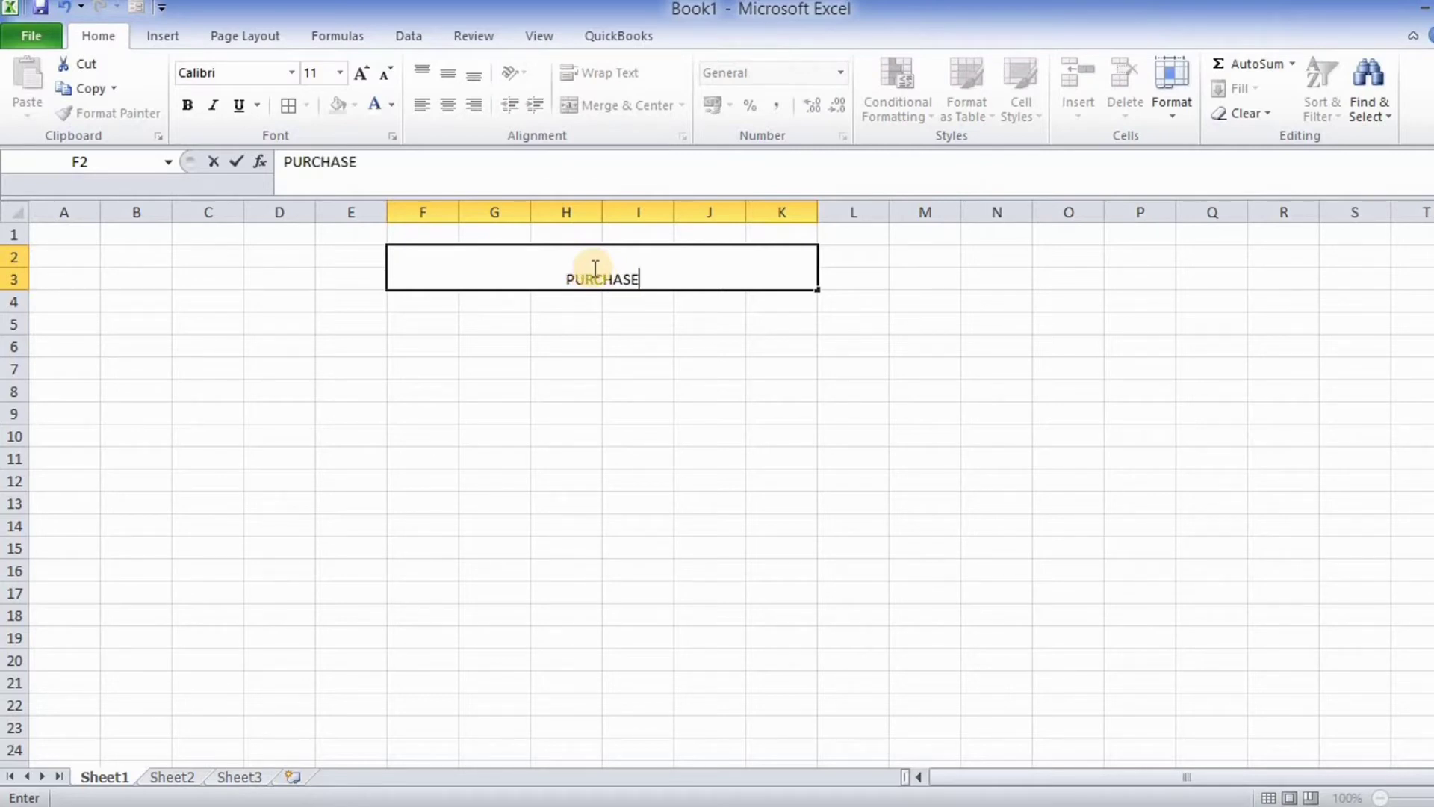
text( OR)
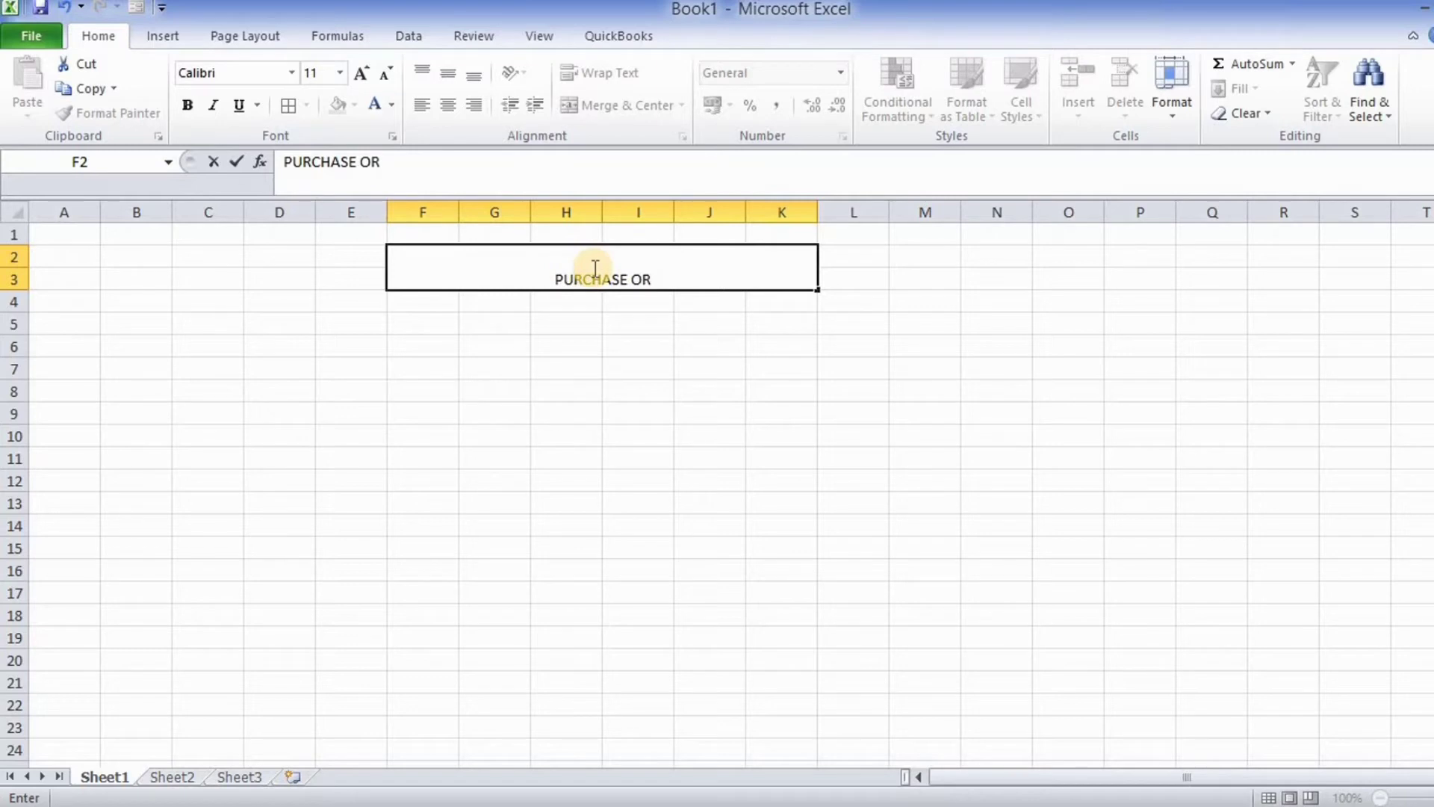
text(DER)
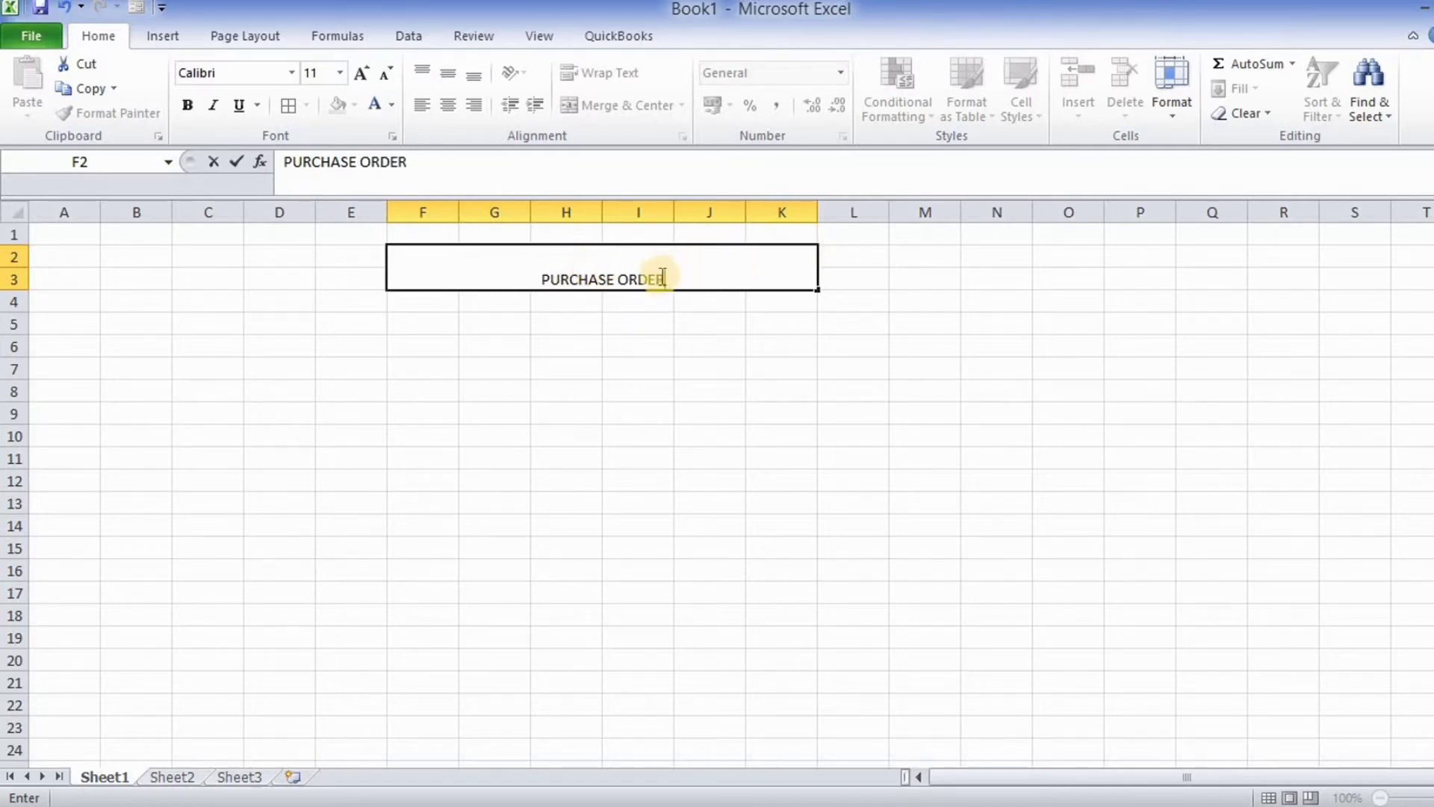
Step: Format the PURCHASE ORDER title text with font size 18 and the standard red color
drag(664, 279, 518, 275)
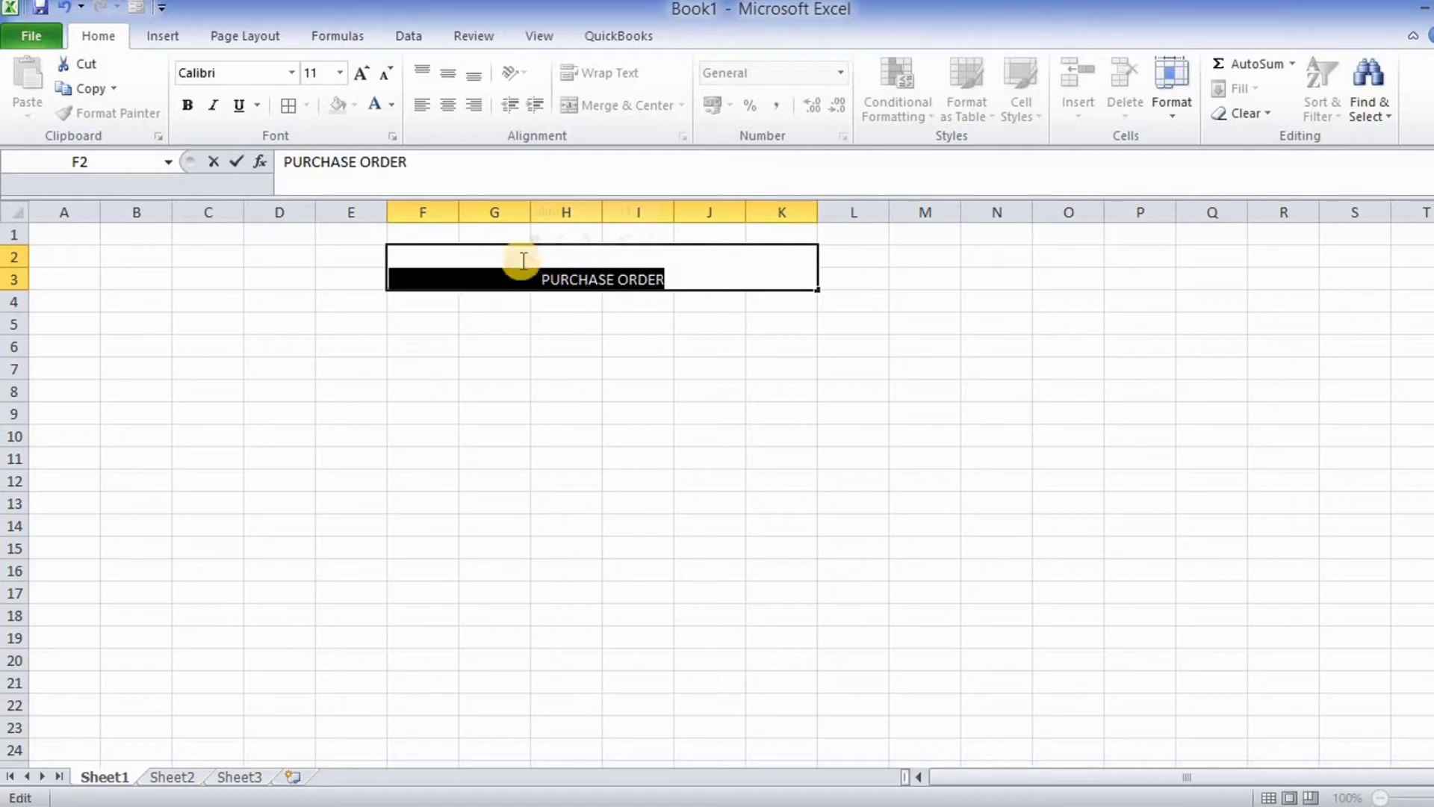
click(337, 74)
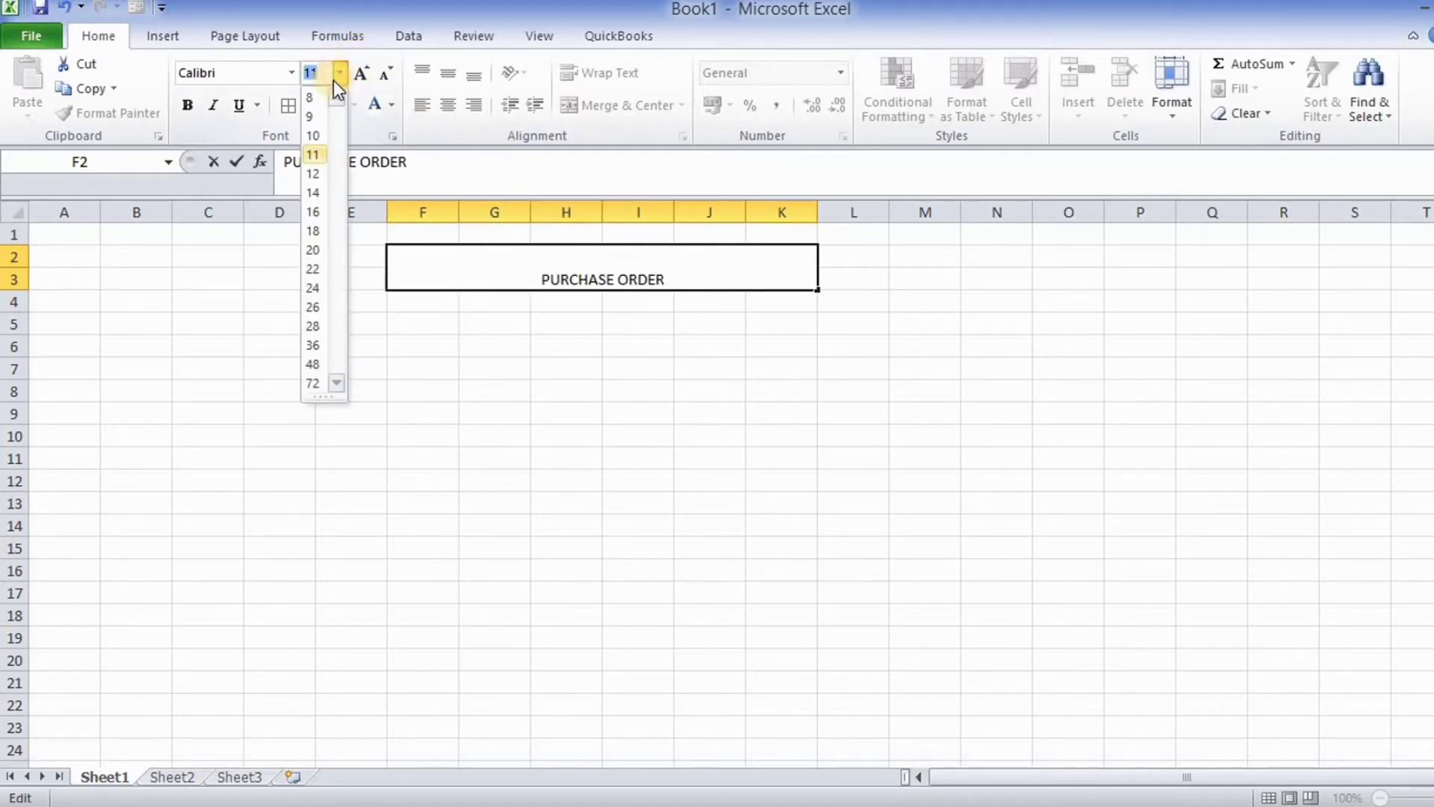
click(322, 231)
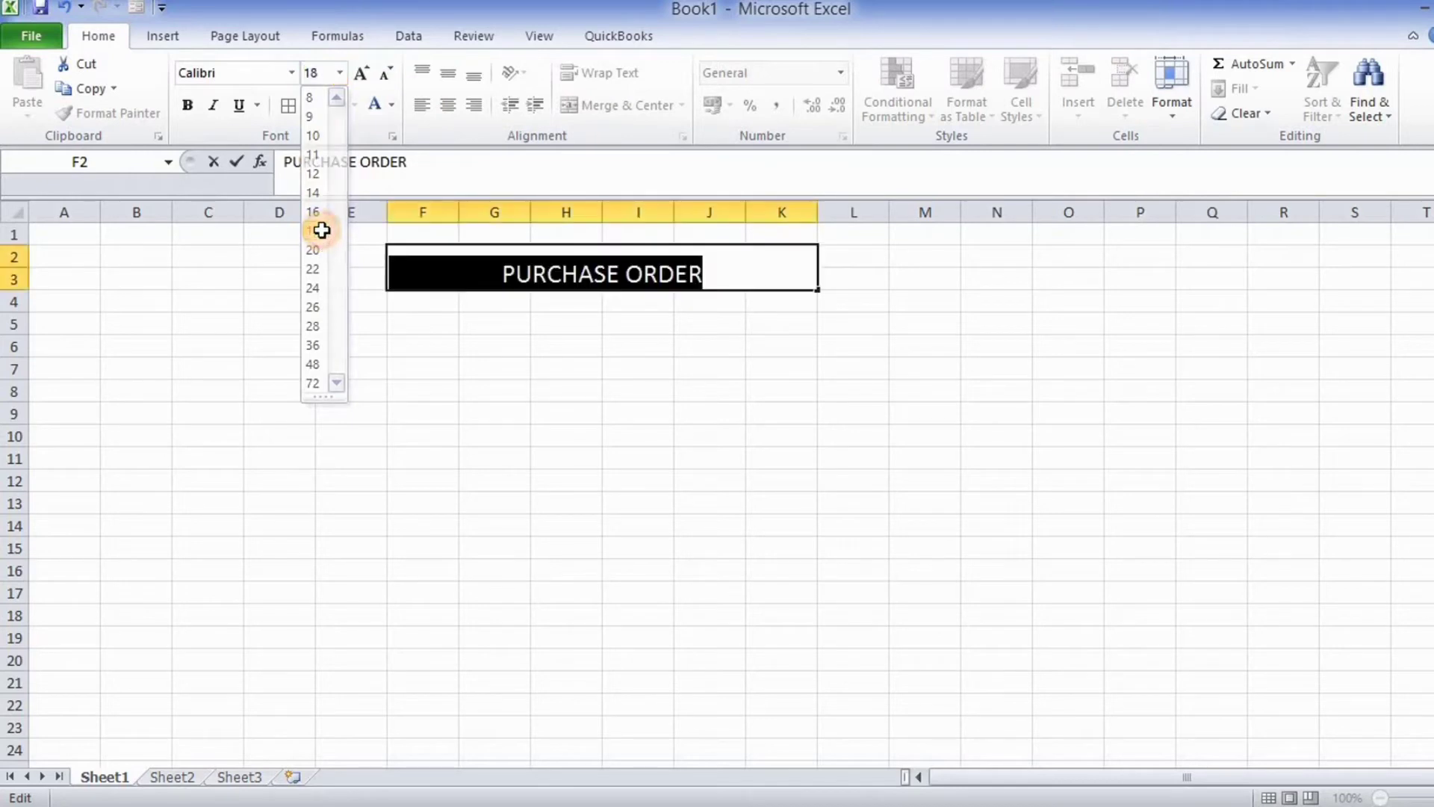
click(392, 105)
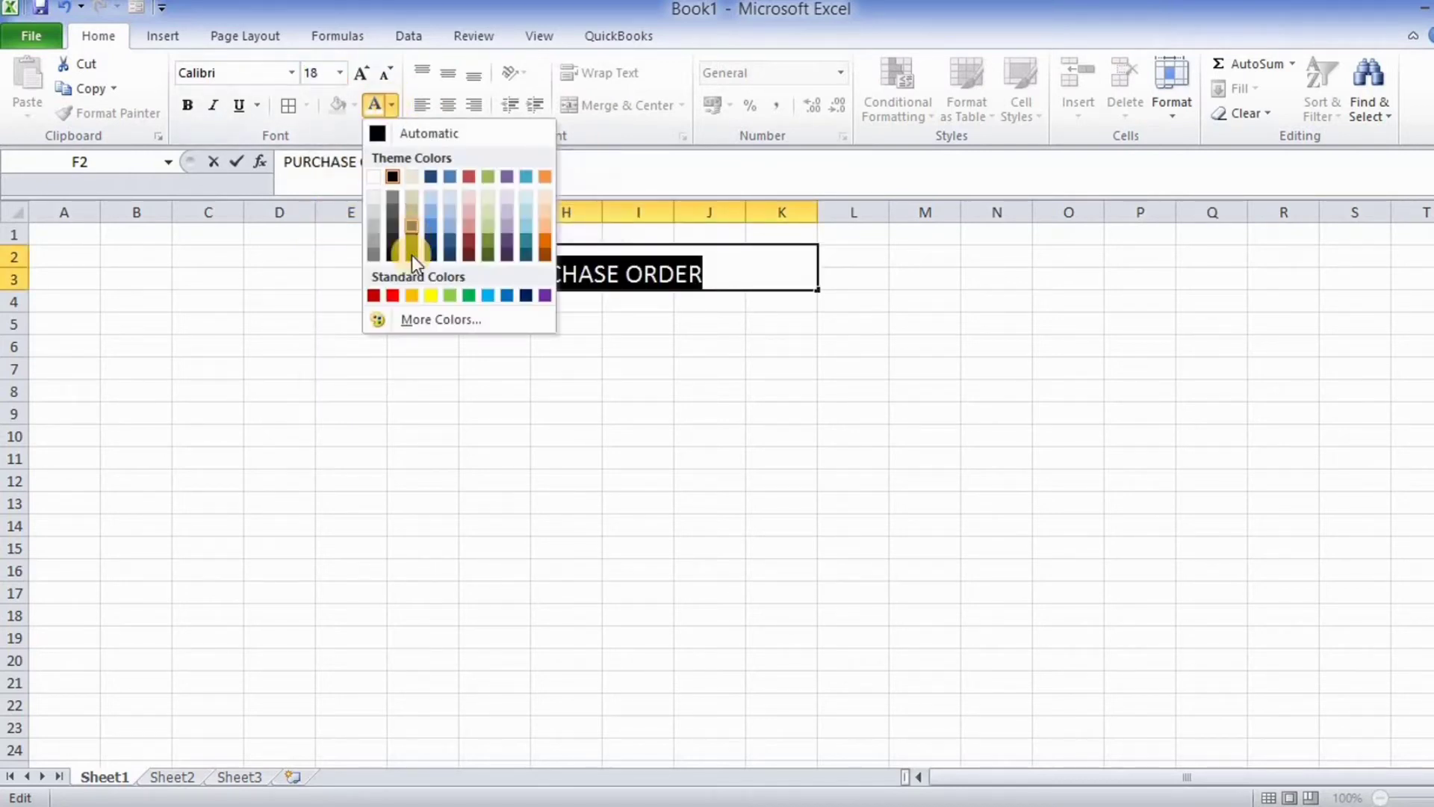
click(393, 294)
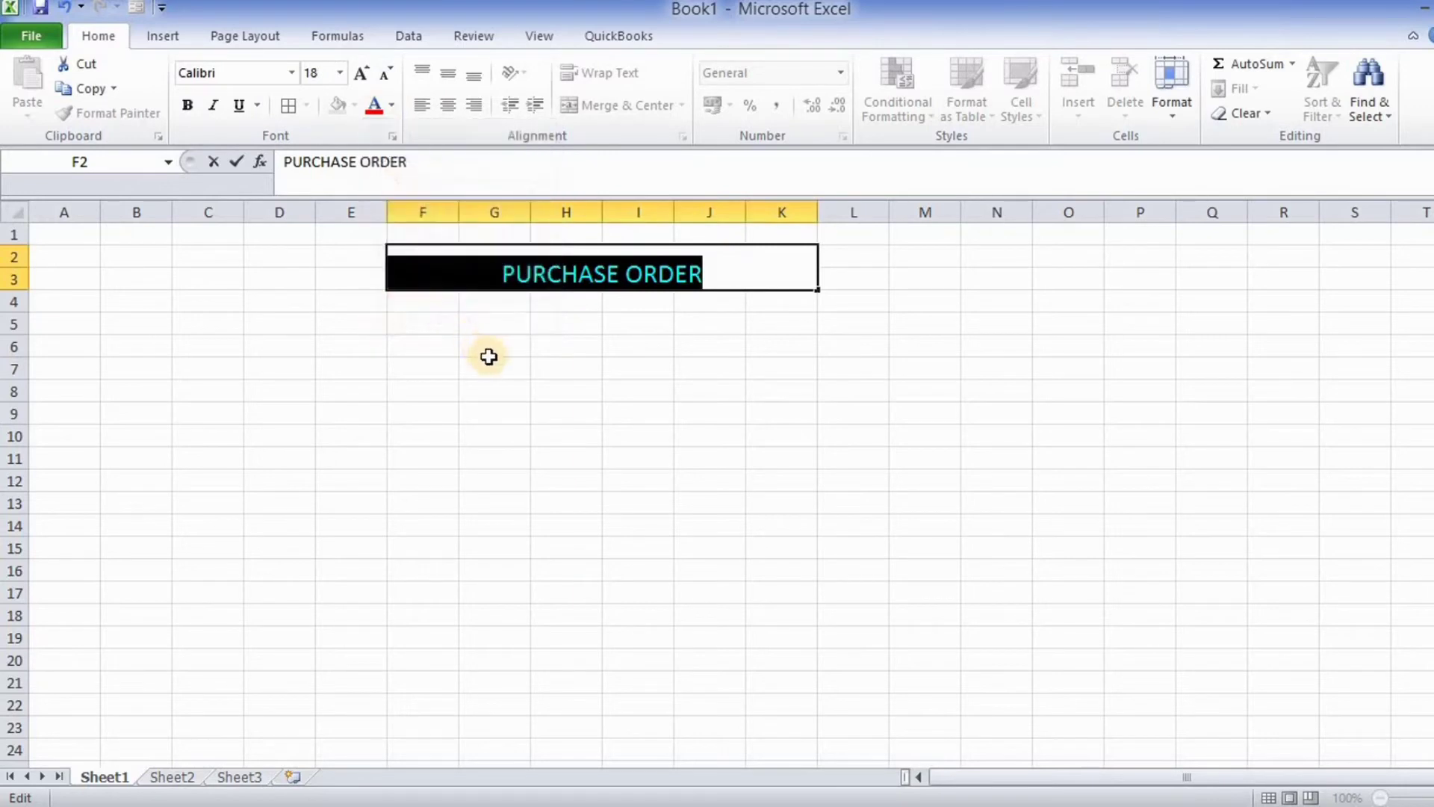
click(492, 348)
Step: Enter the column headings CODE in F4 and PRODUCT in G4 below the title
click(416, 300)
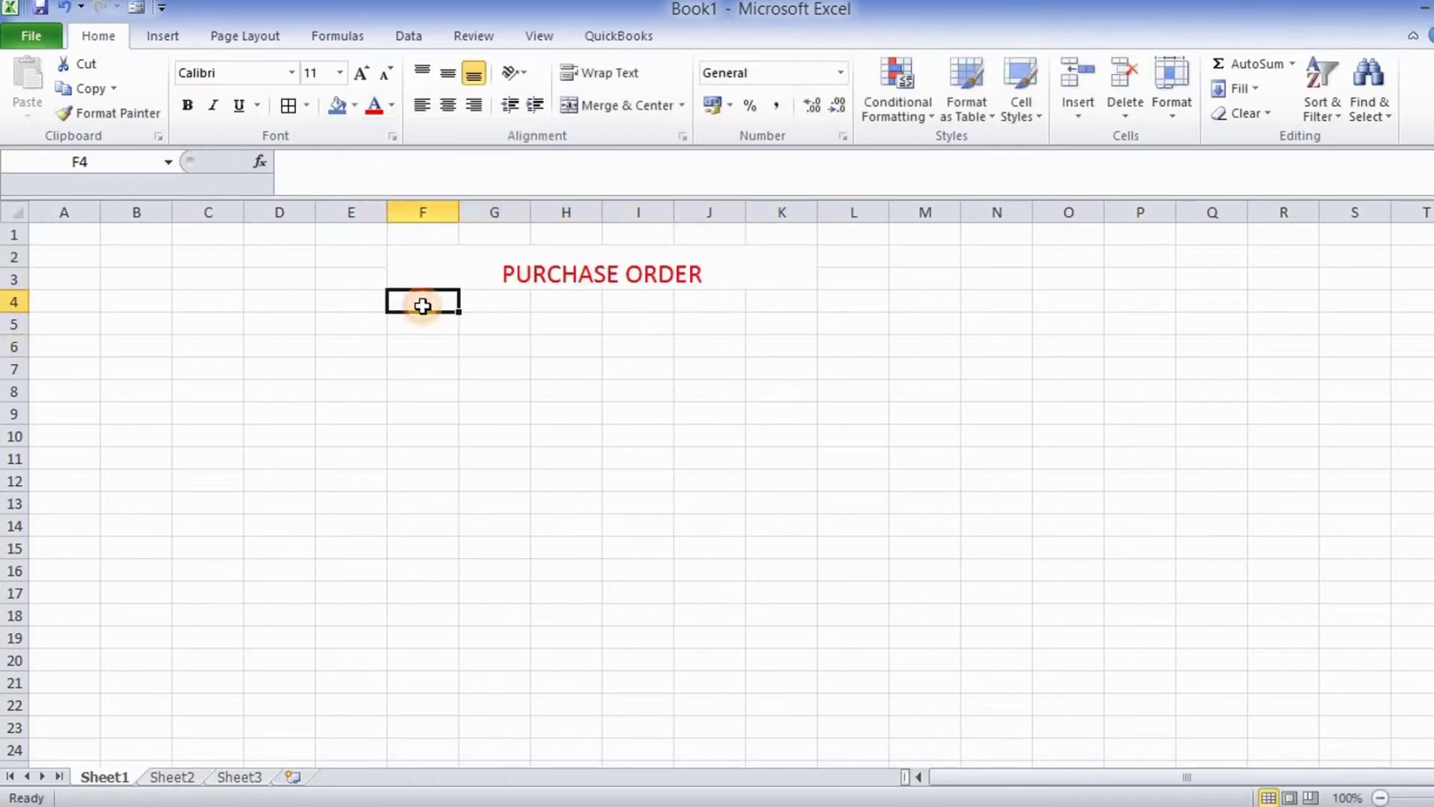
text(CO)
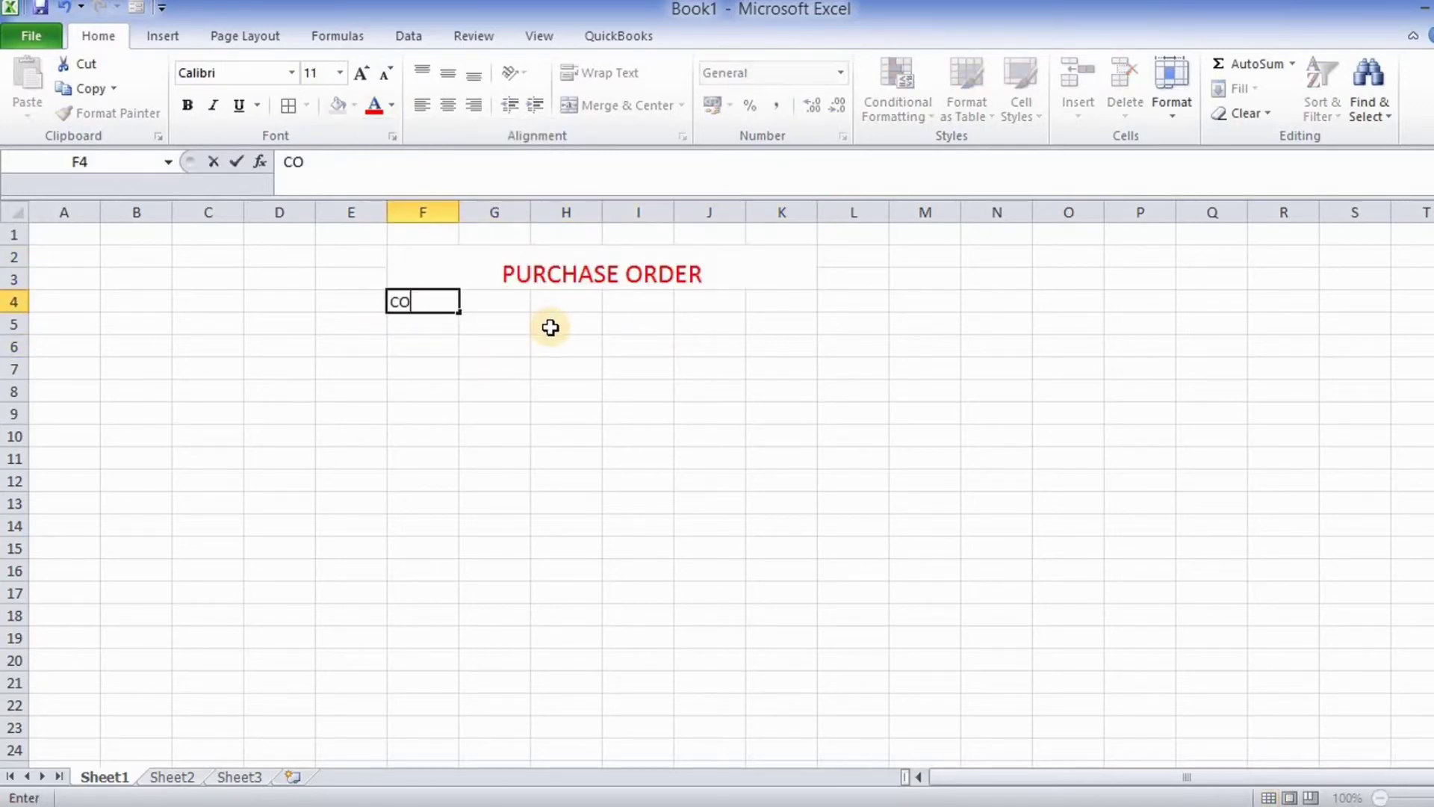
text(DE)
click(491, 307)
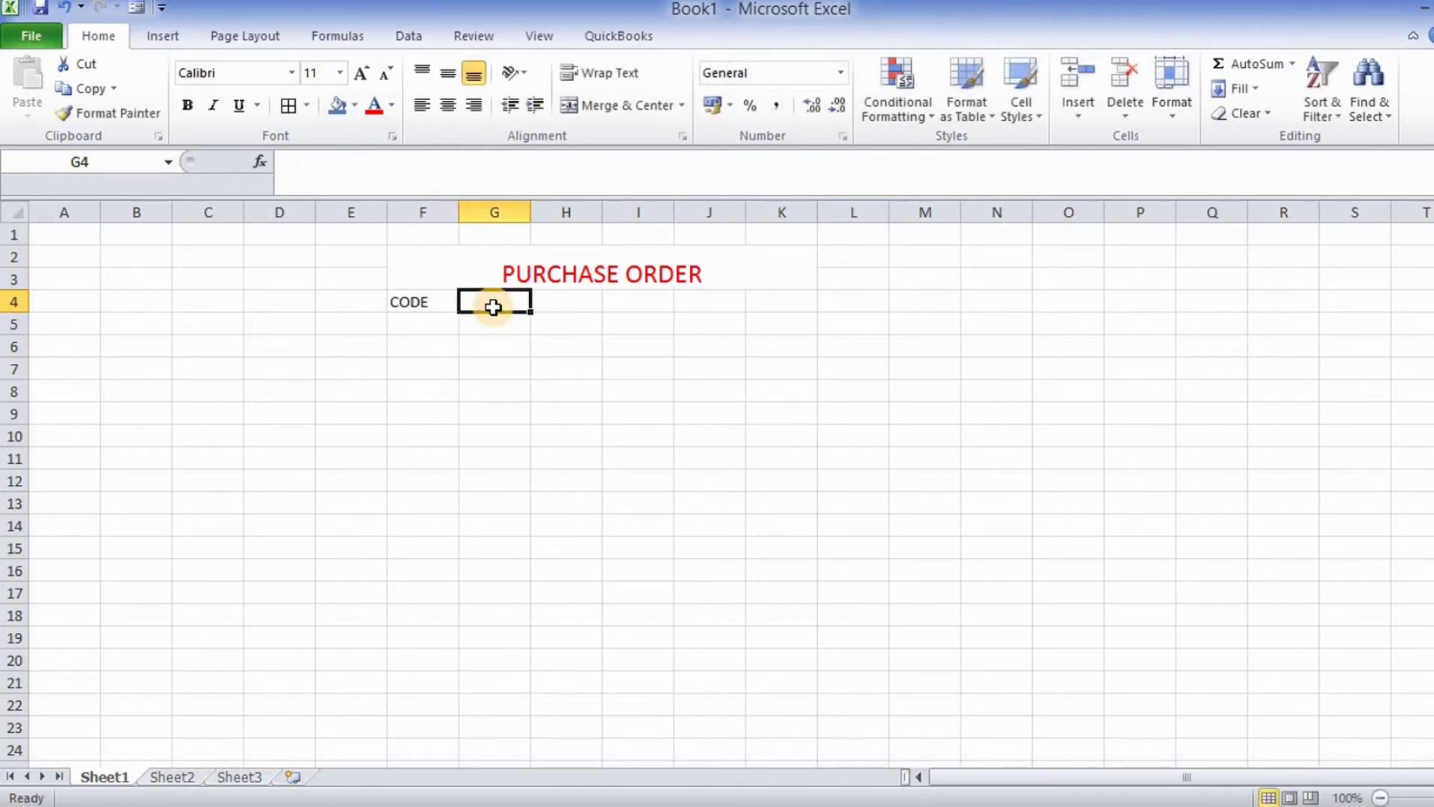
text(P)
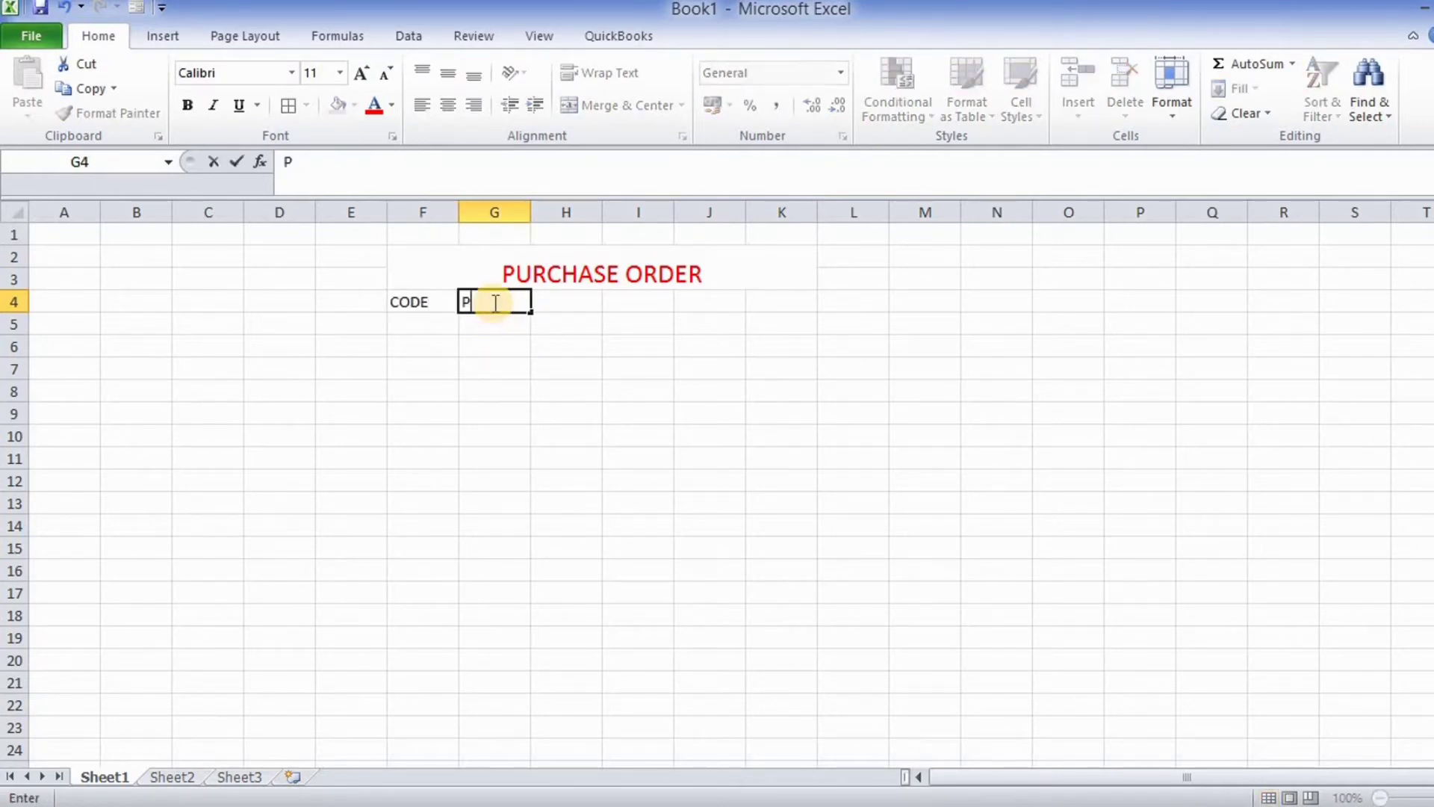
text(RODUC)
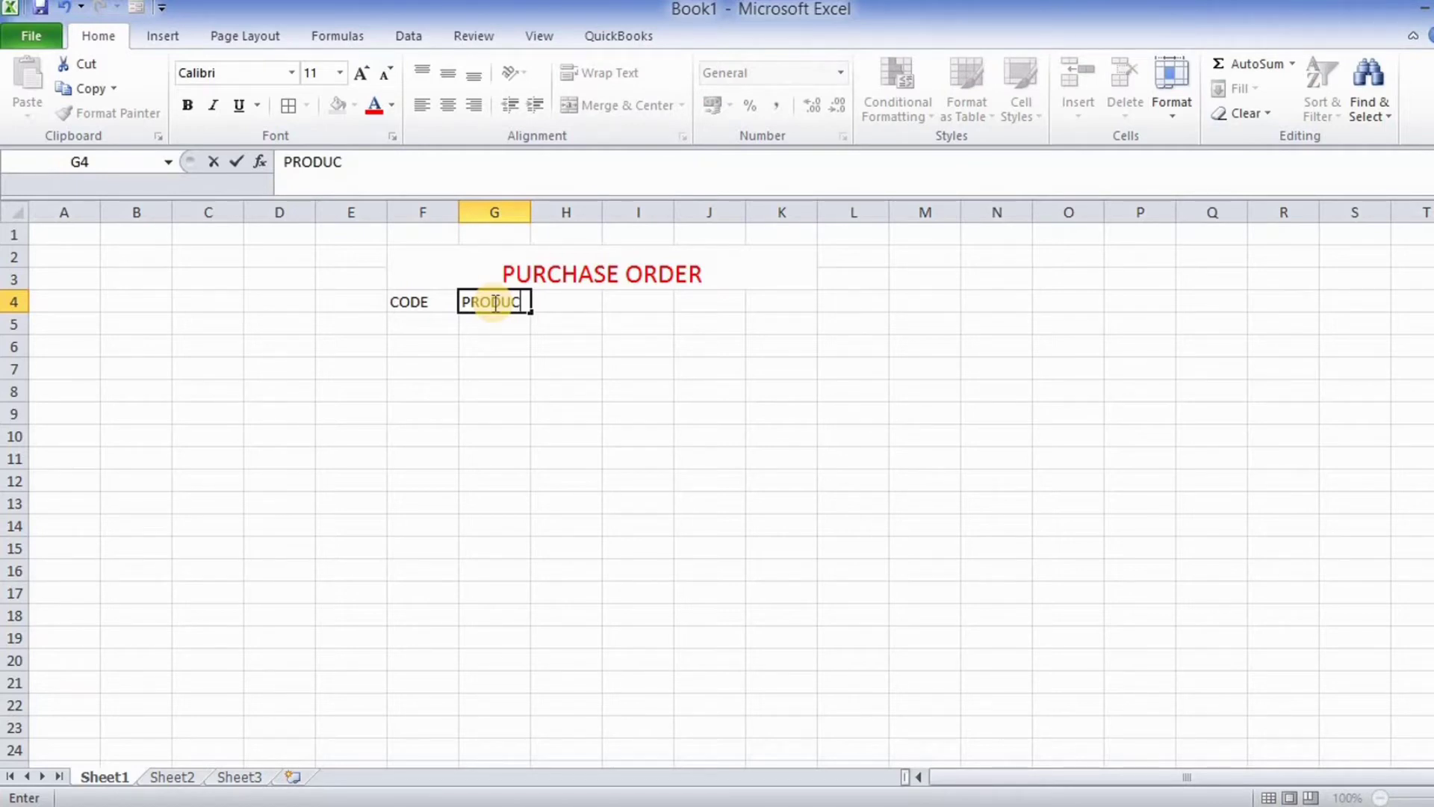
text(T)
key(Return)
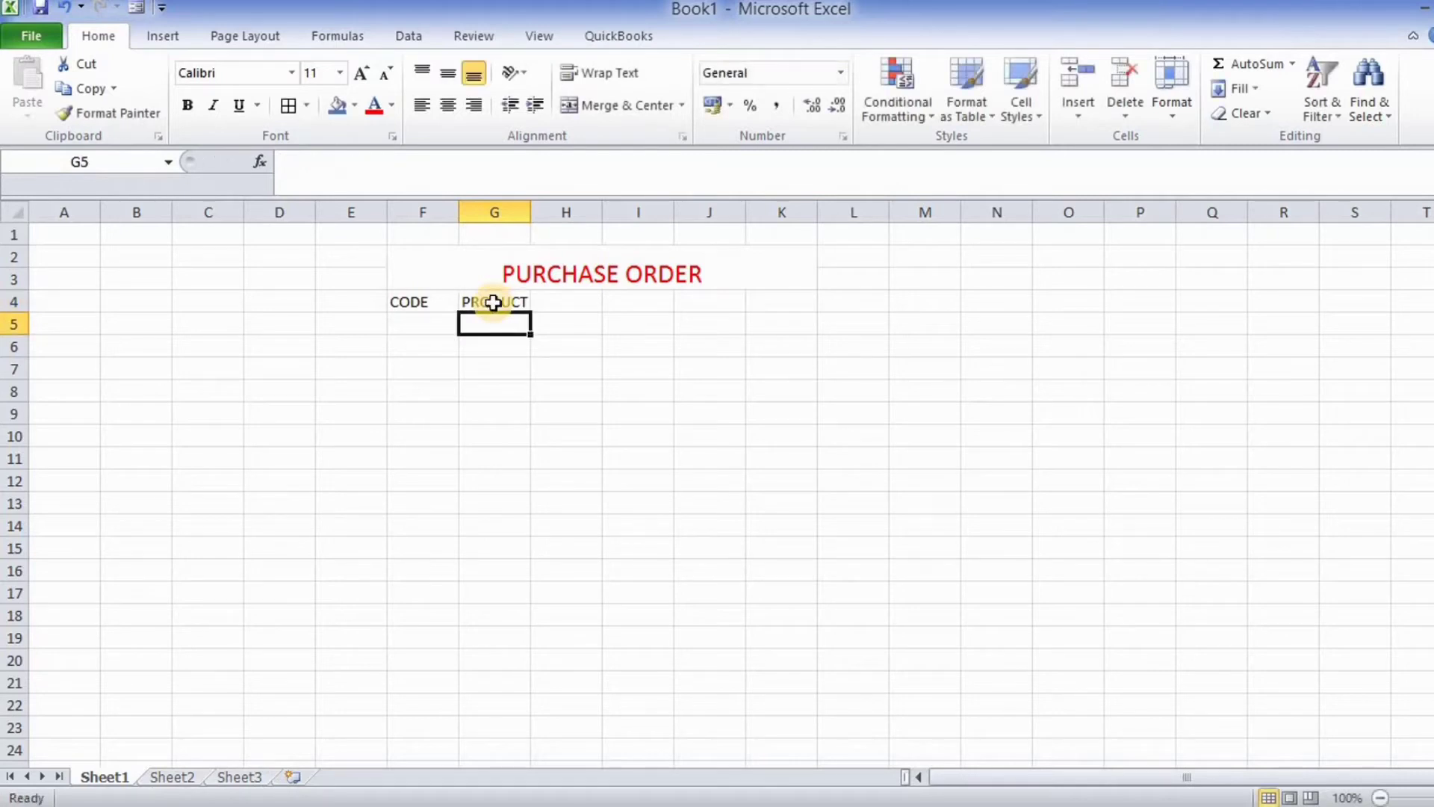
Step: Replace the heading in cell G4 with PRODUCT NAME
click(493, 302)
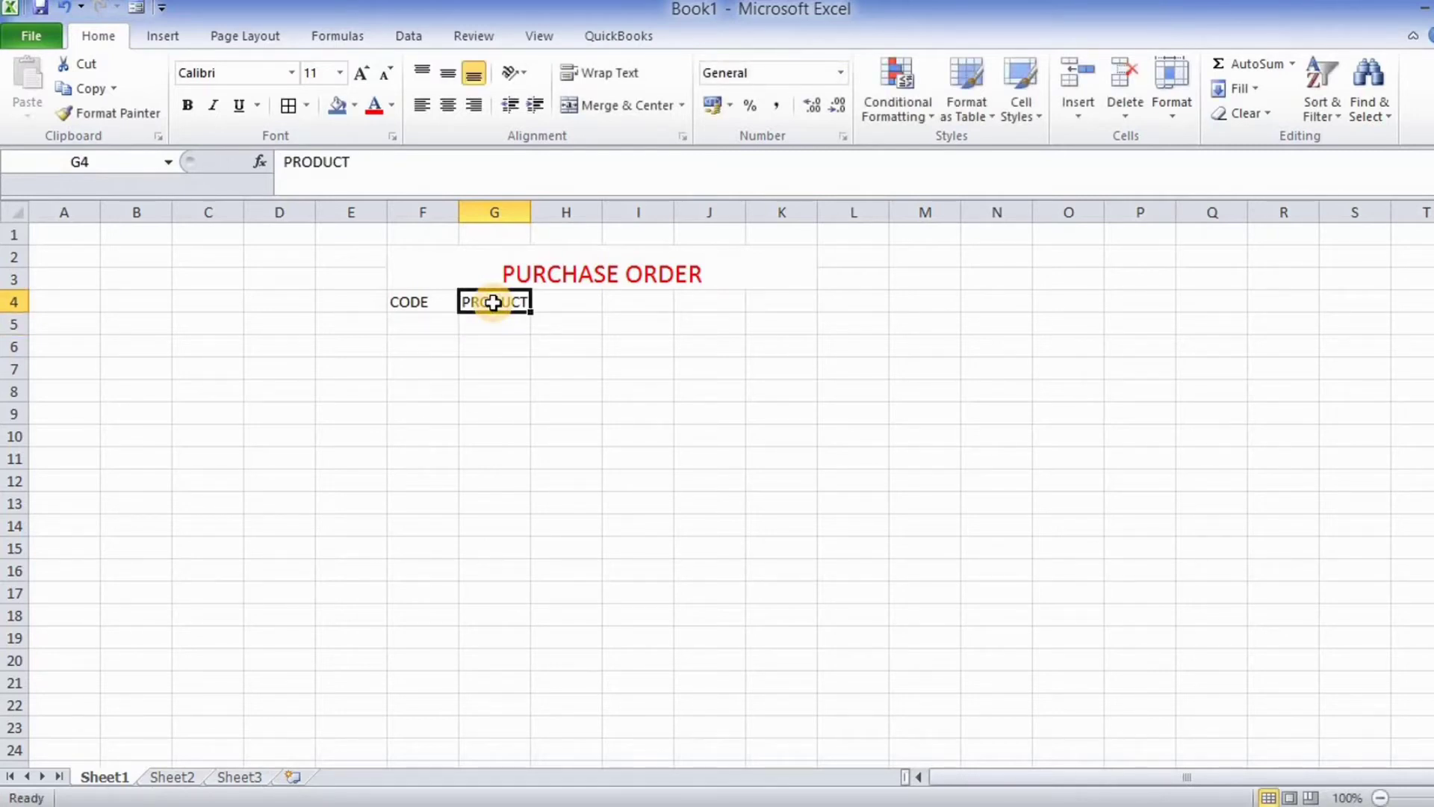
text(NAME)
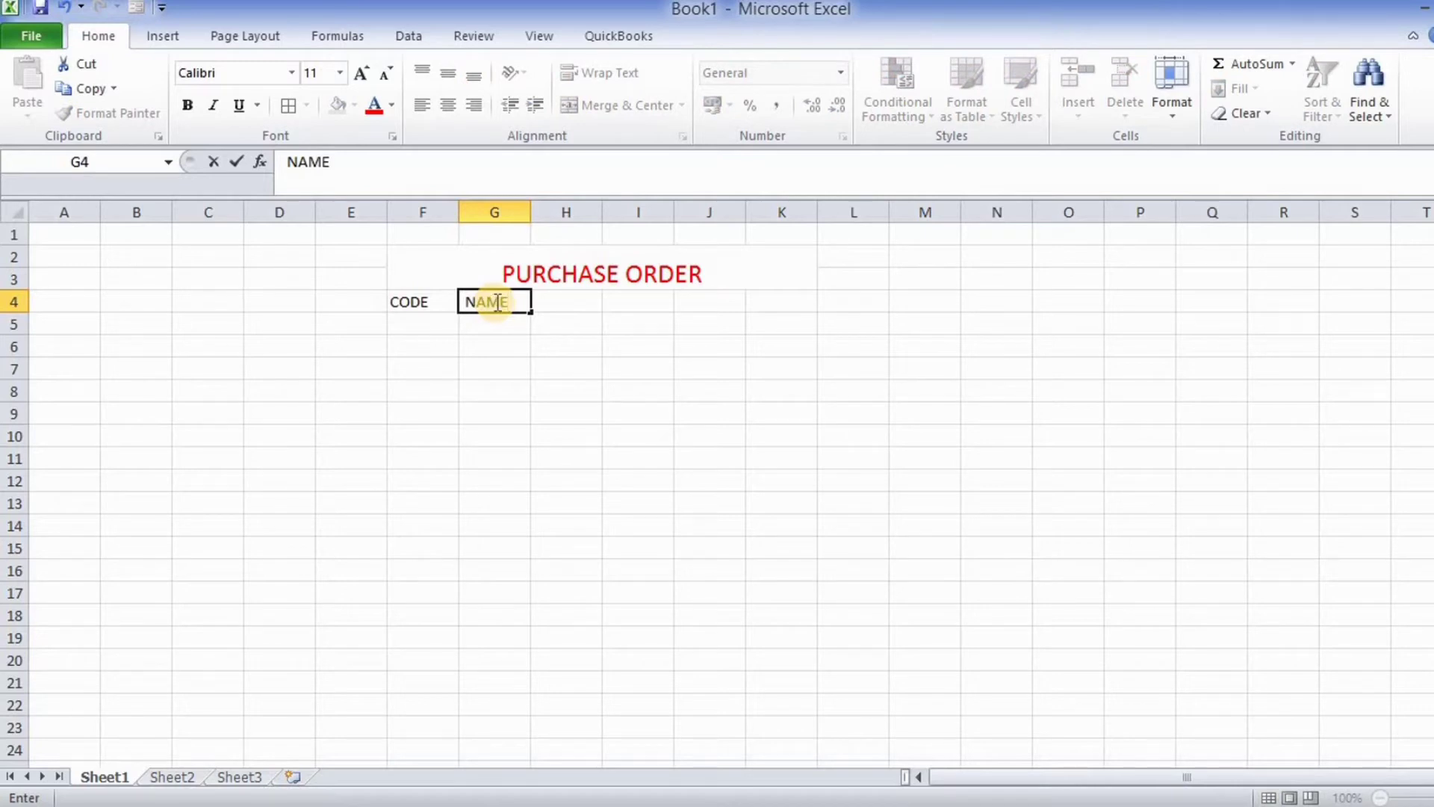
key(BackSpace)
key(BackSpace)
key(BackSpace)
key(BackSpace)
key(BackSpace)
text(PROD)
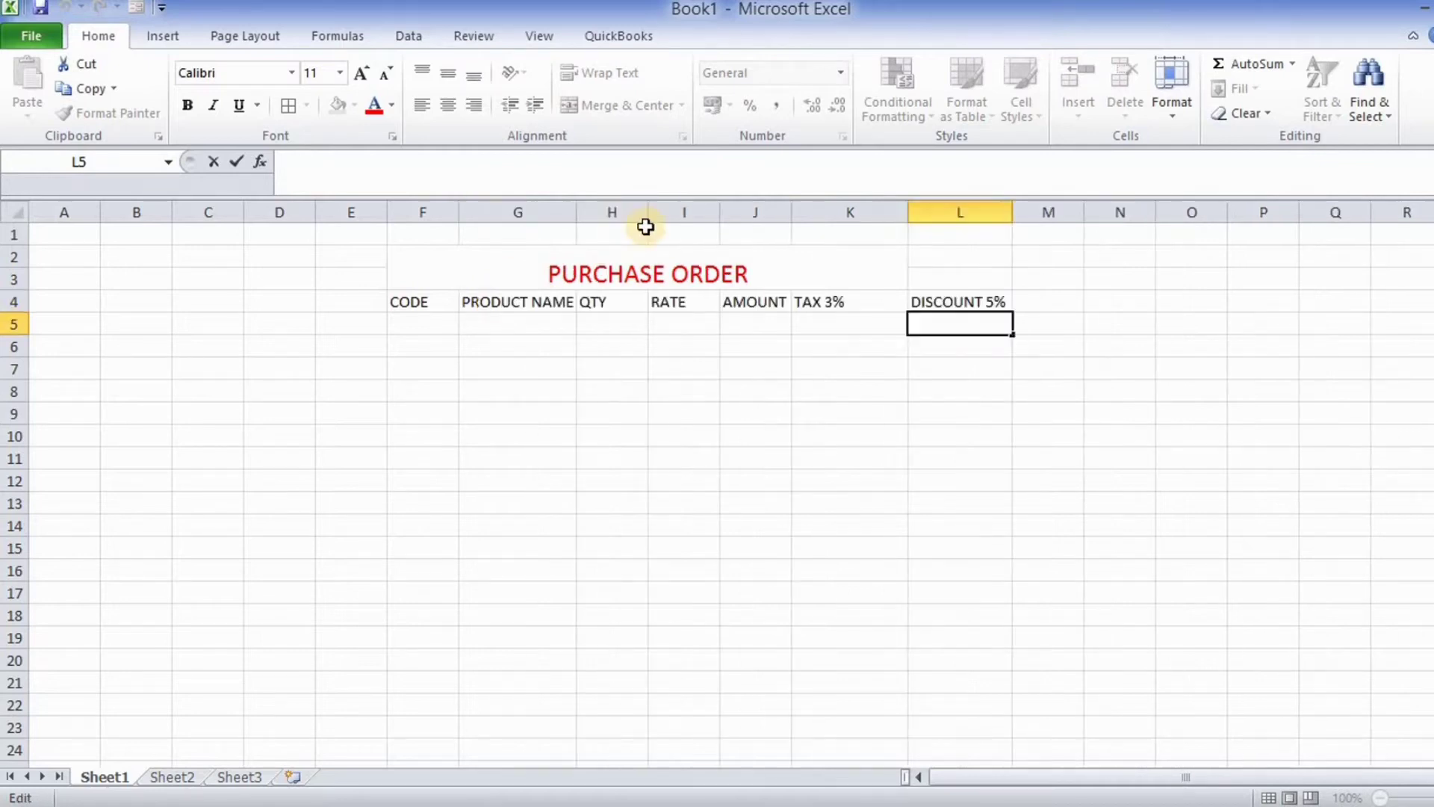
Step: Adjust the width of column H so it is slightly narrower while still fitting the QTY heading
click(647, 215)
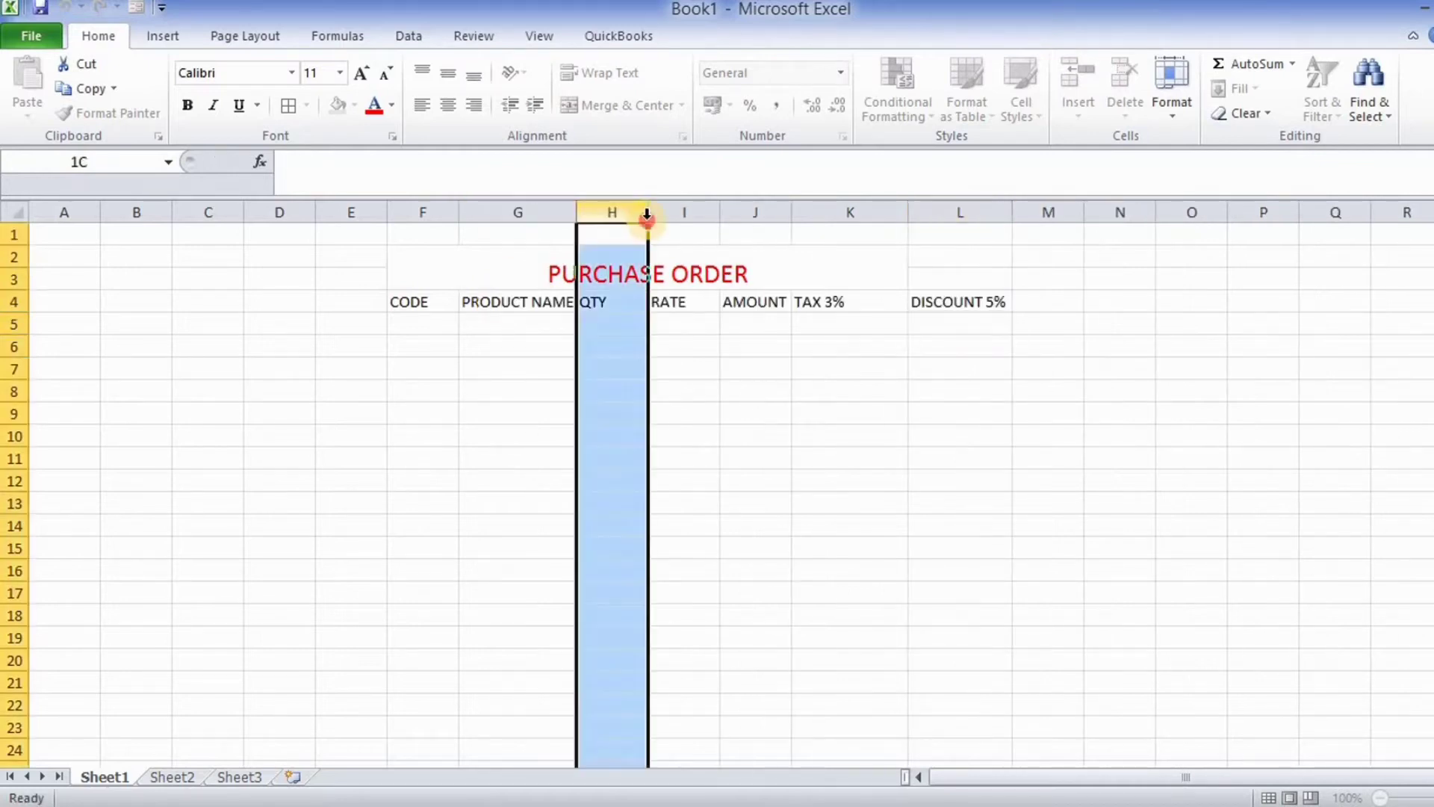
drag(647, 215, 611, 215)
click(742, 362)
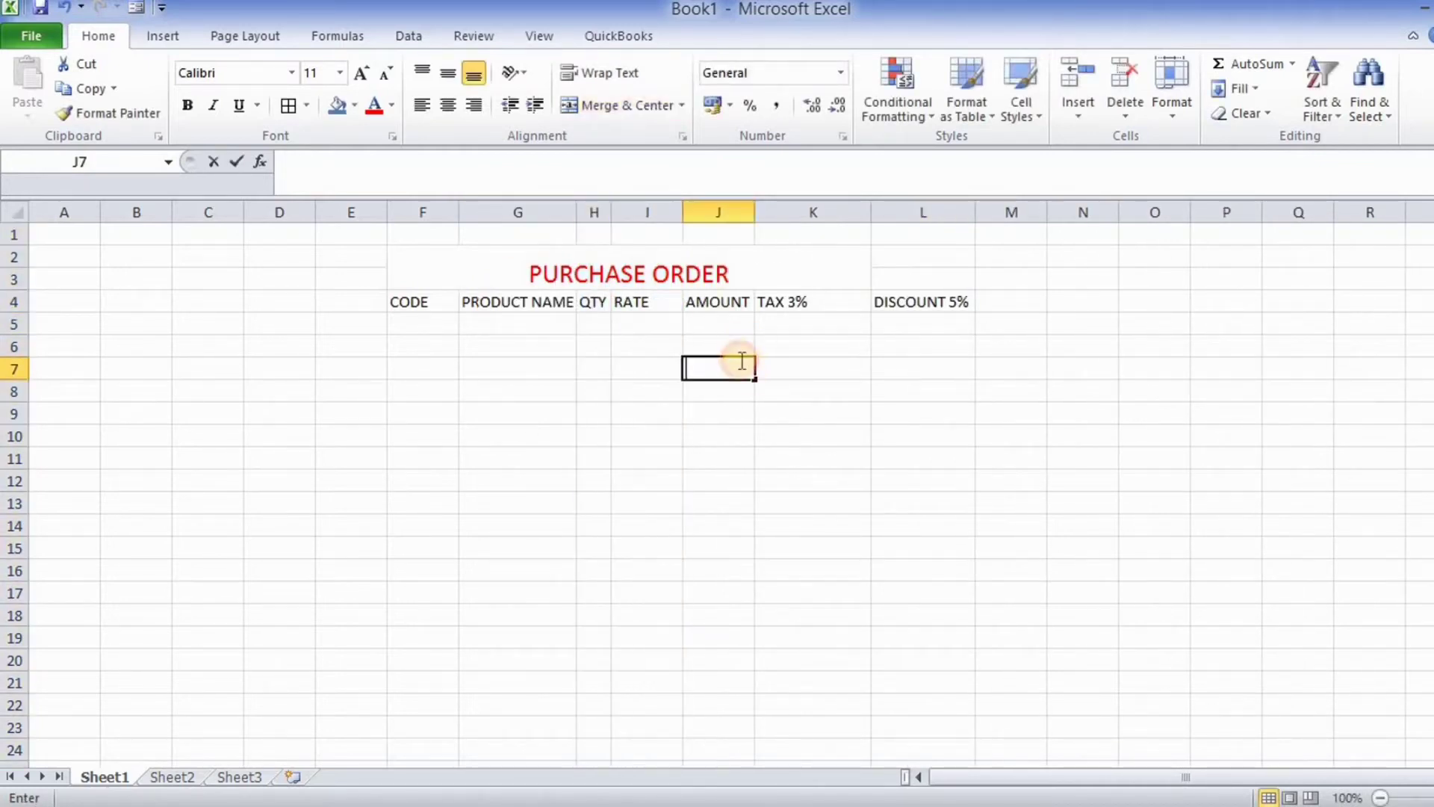
click(610, 215)
drag(611, 218, 635, 220)
click(700, 386)
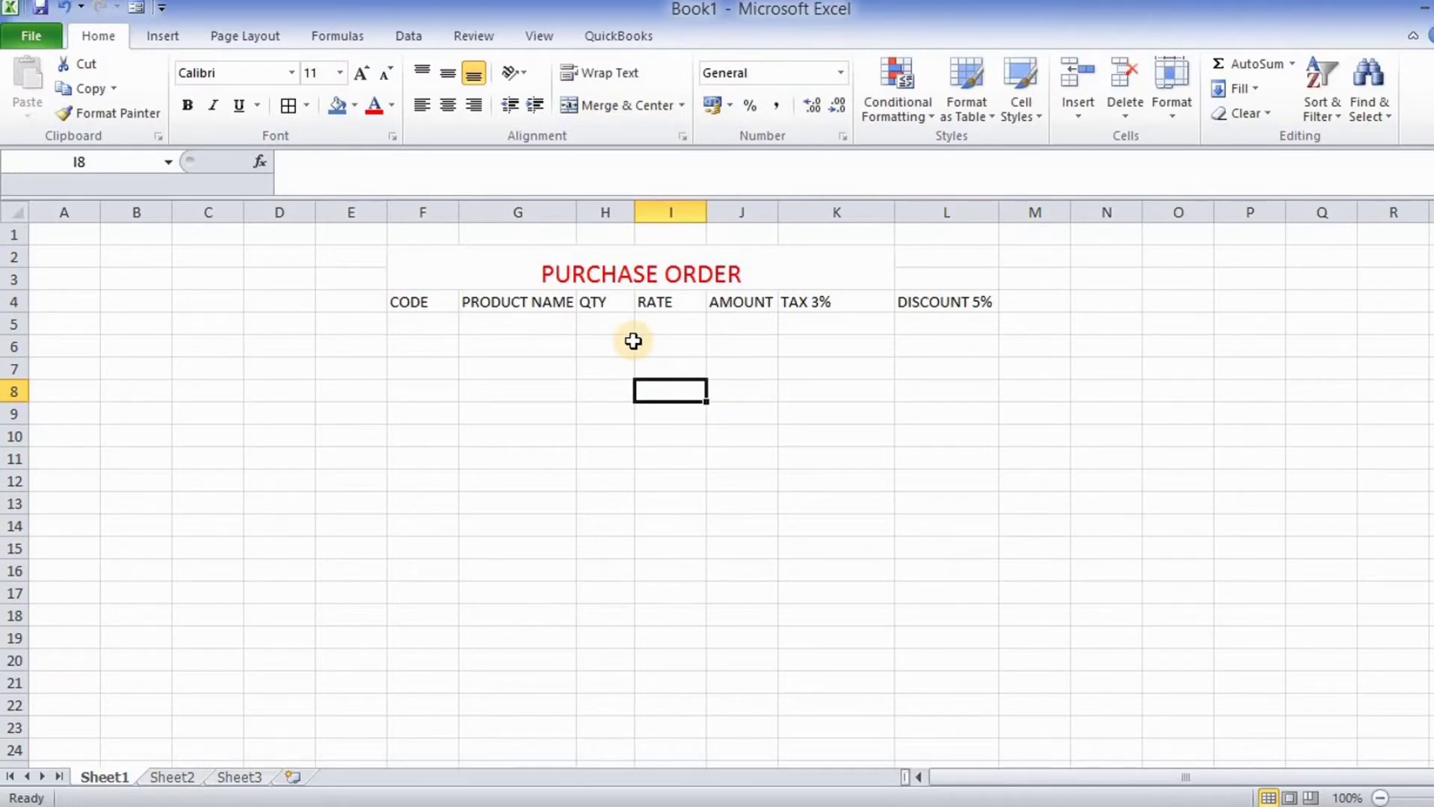
key(XF86MonBrightnessDown)
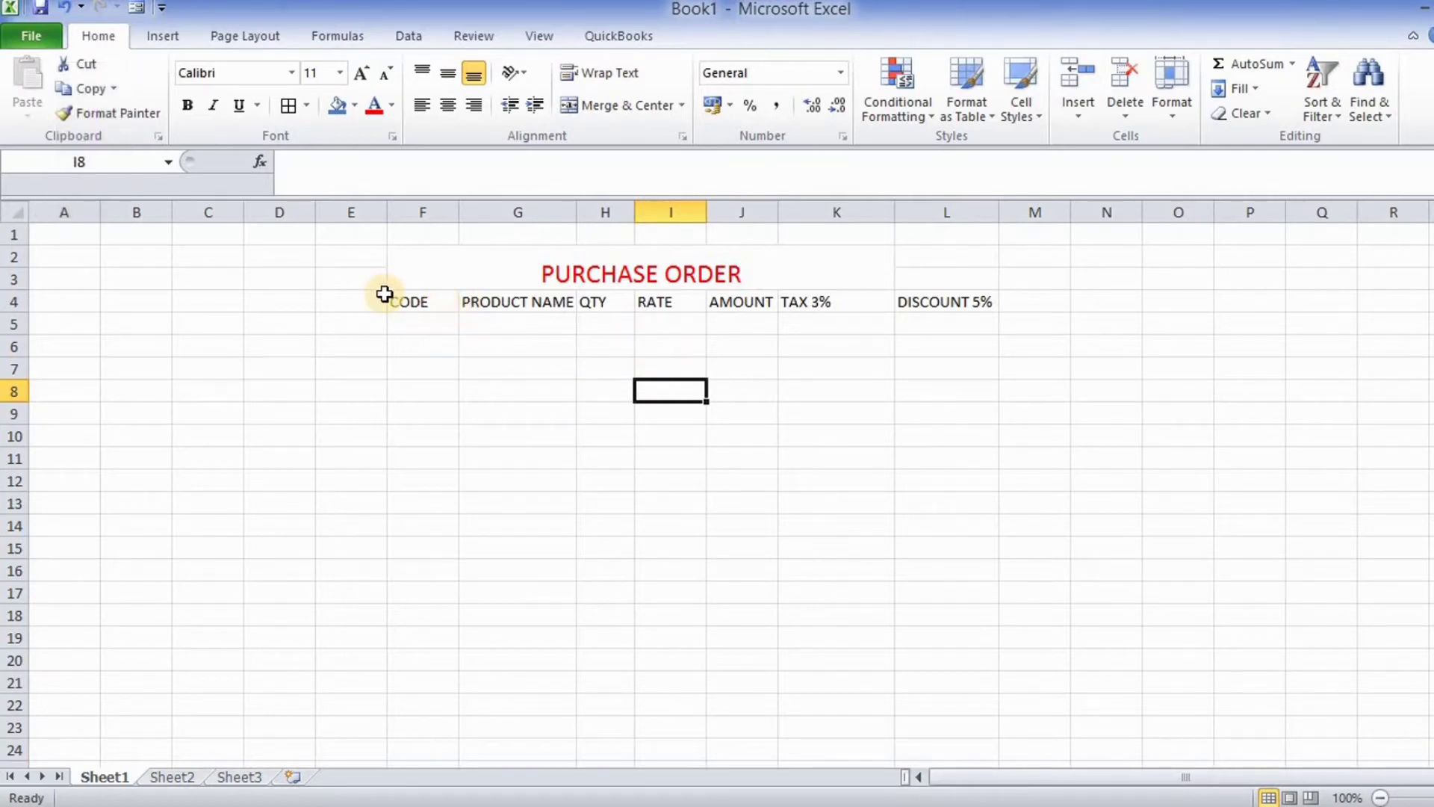
Step: Apply all borders to the table range F4:L14, covering the heading row and ten rows below it
drag(381, 284, 682, 329)
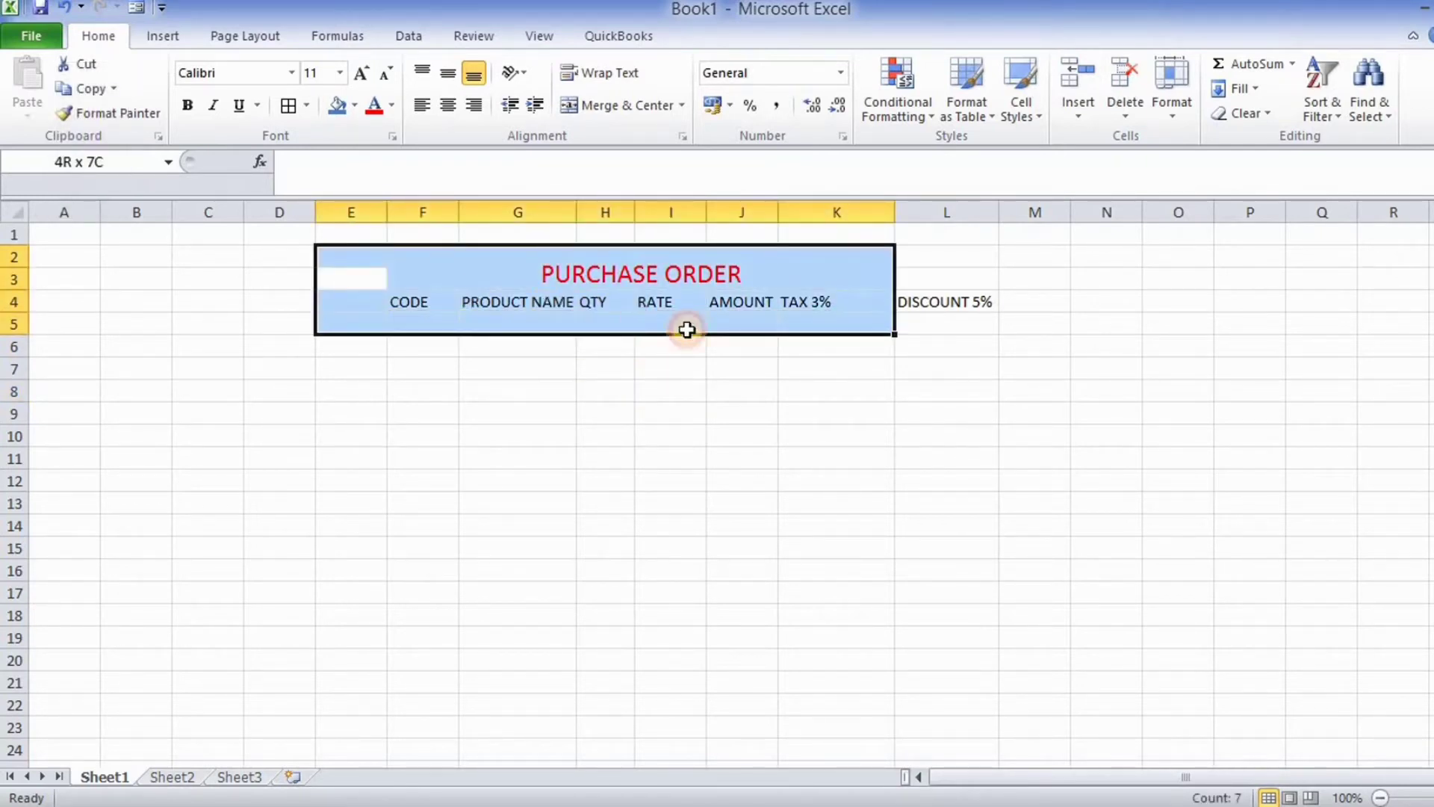
click(661, 342)
drag(395, 292, 941, 441)
drag(952, 486, 951, 519)
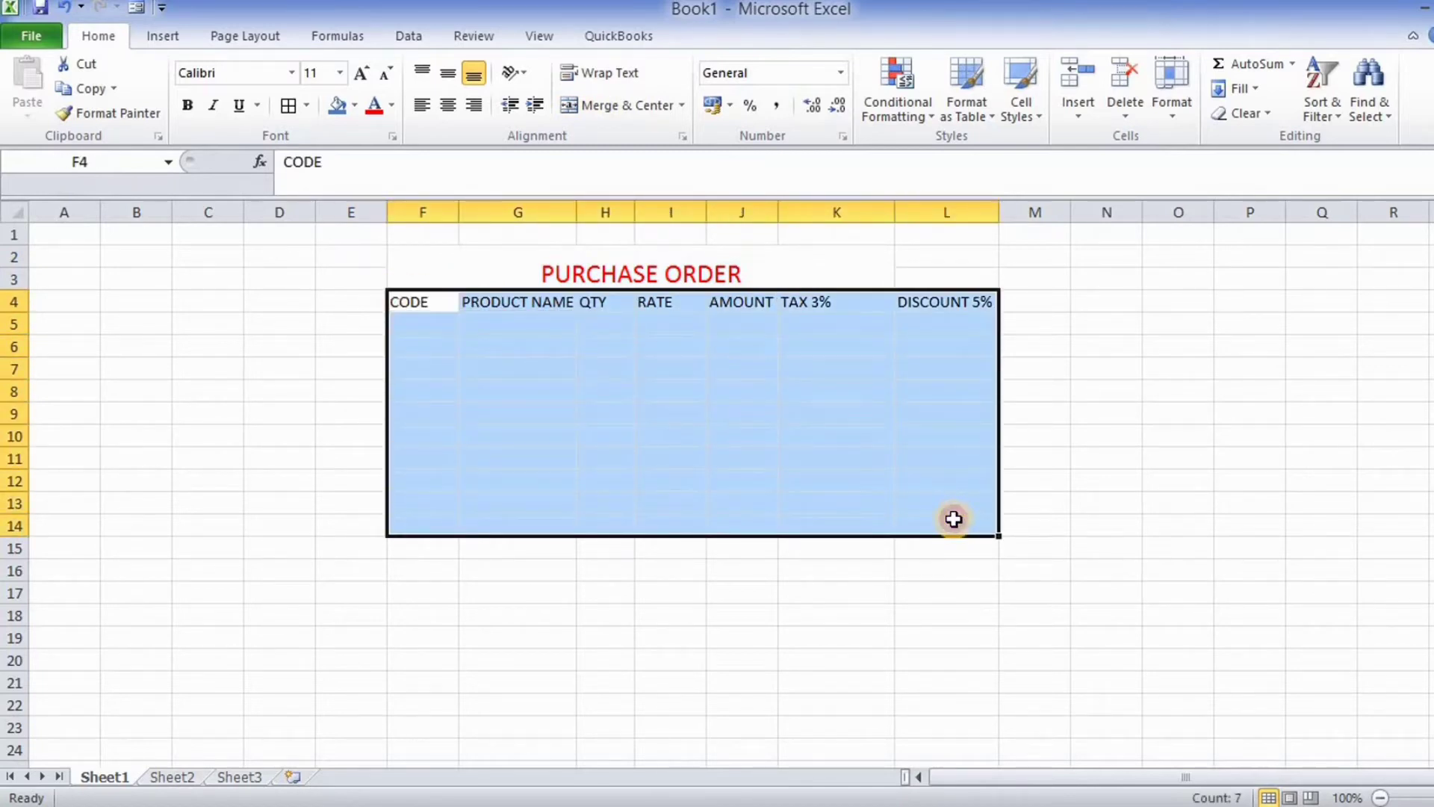
click(305, 106)
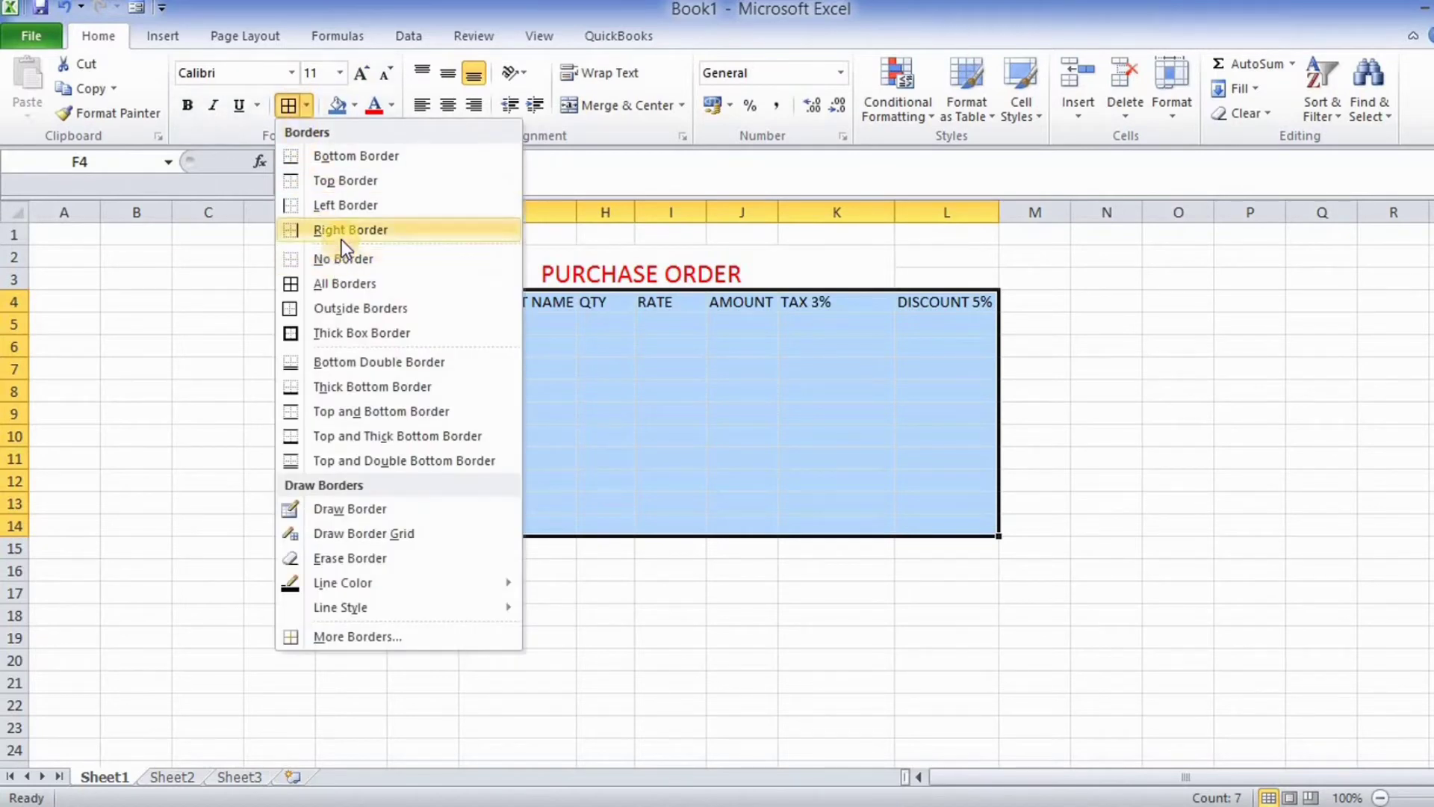
click(347, 284)
click(346, 284)
click(670, 481)
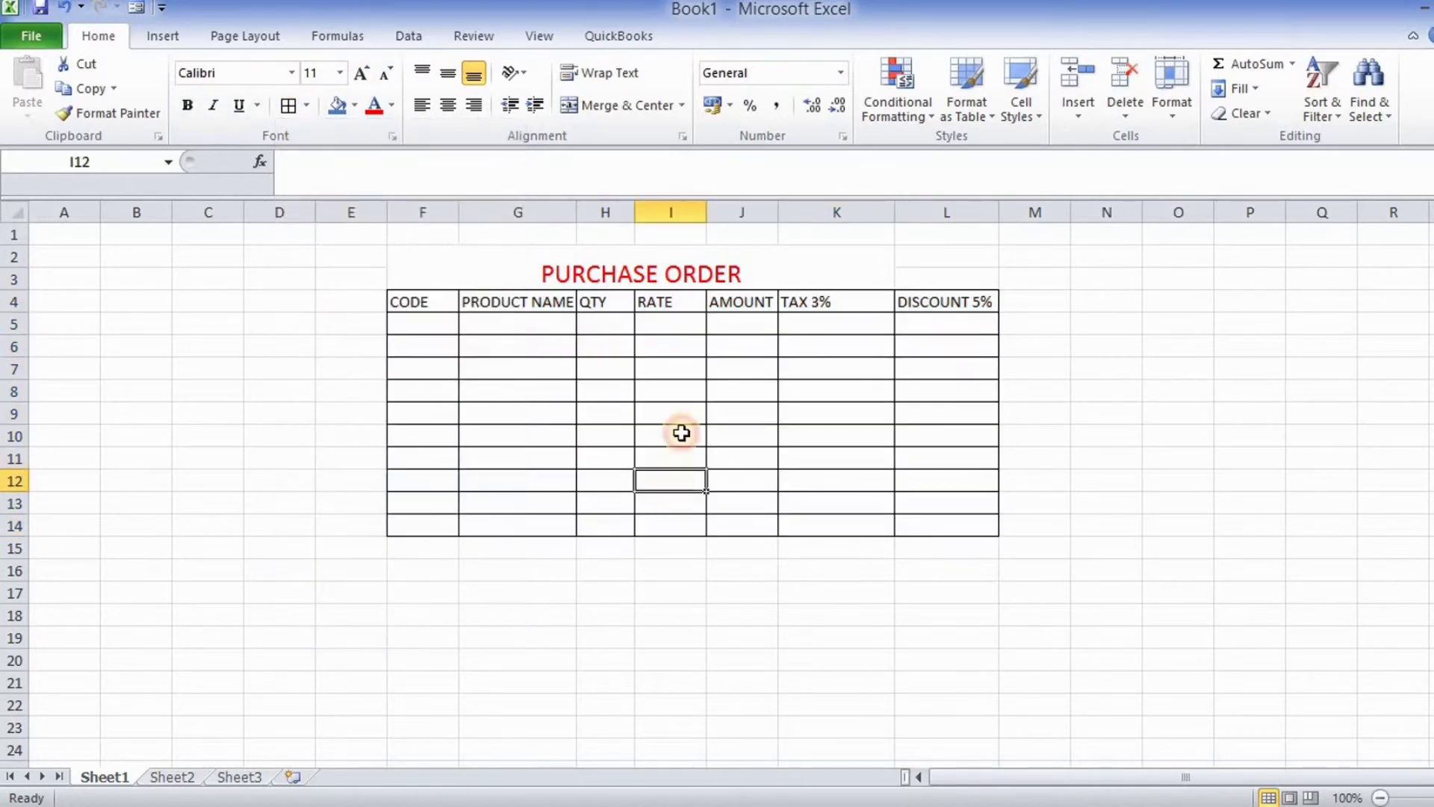
Step: Set the column headings in F4:L4 to font size 14 and widen the AMOUNT column
drag(404, 300, 930, 304)
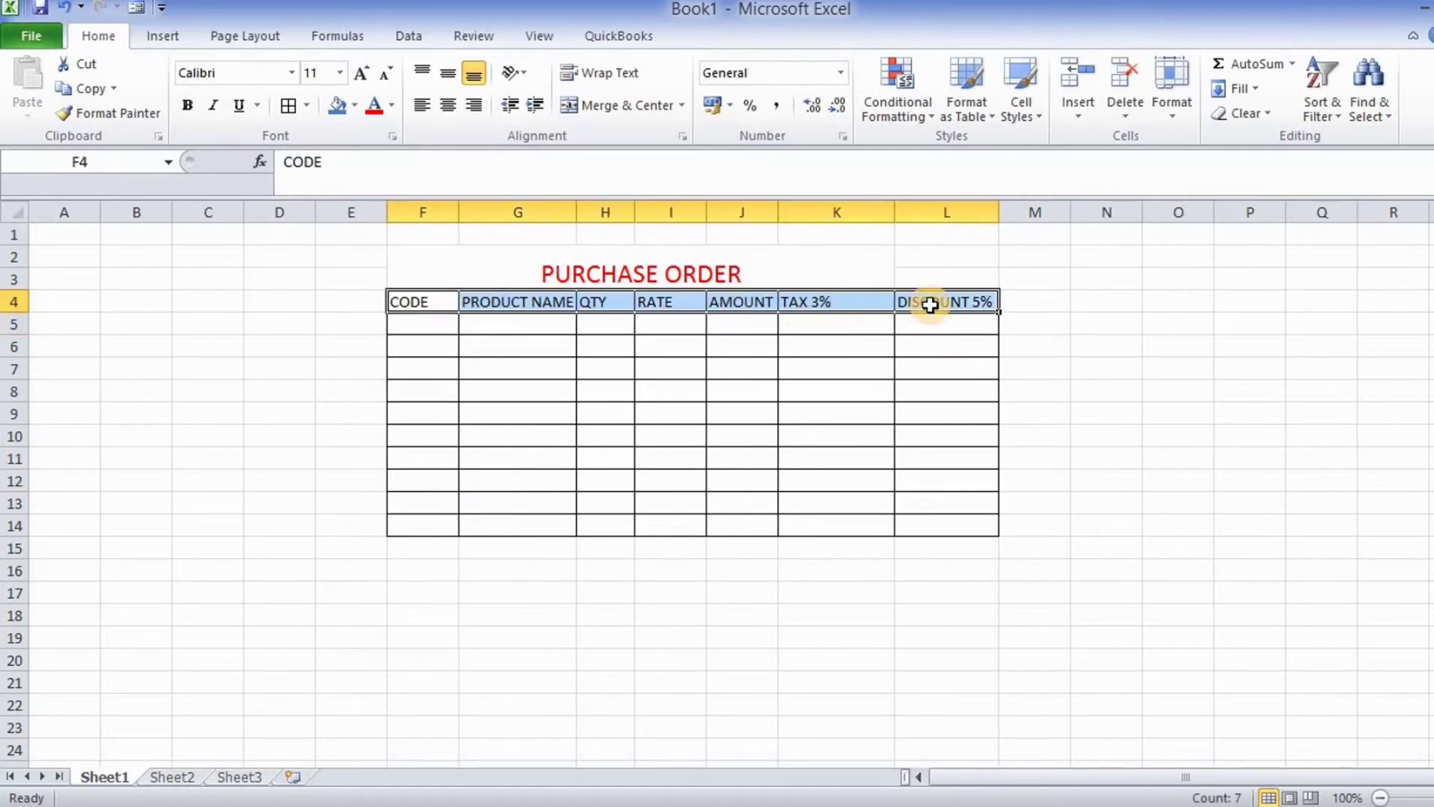
click(338, 73)
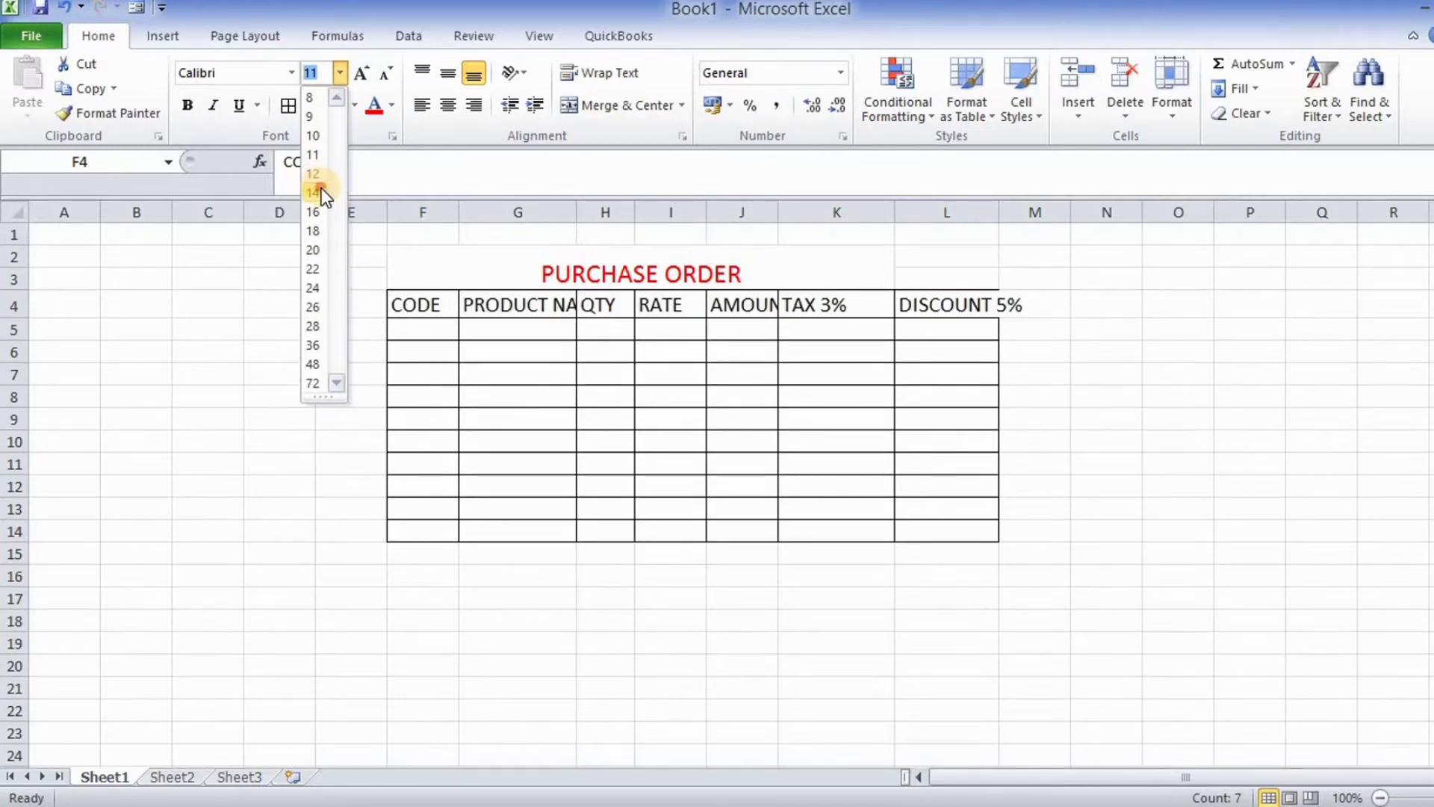
click(321, 190)
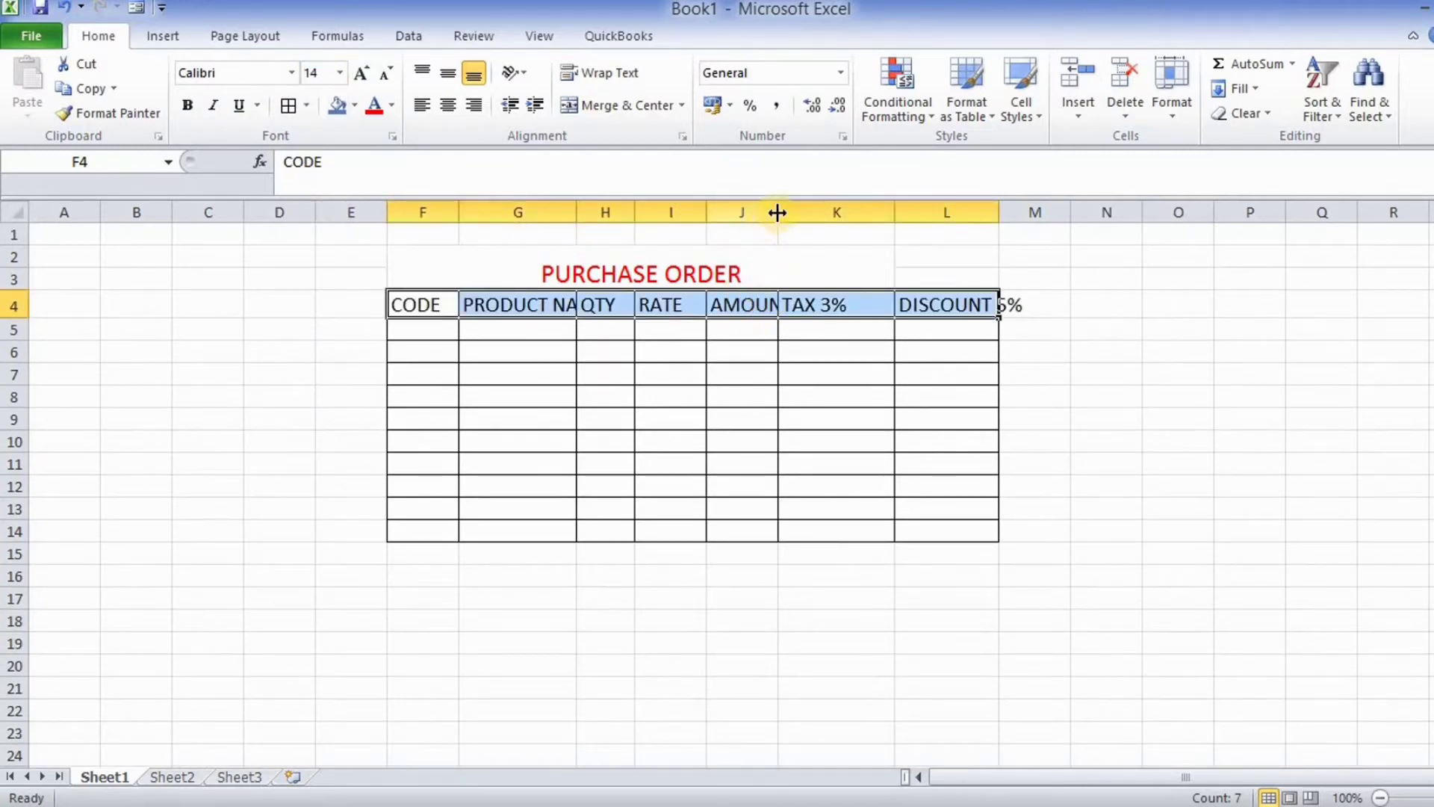
drag(777, 212, 804, 209)
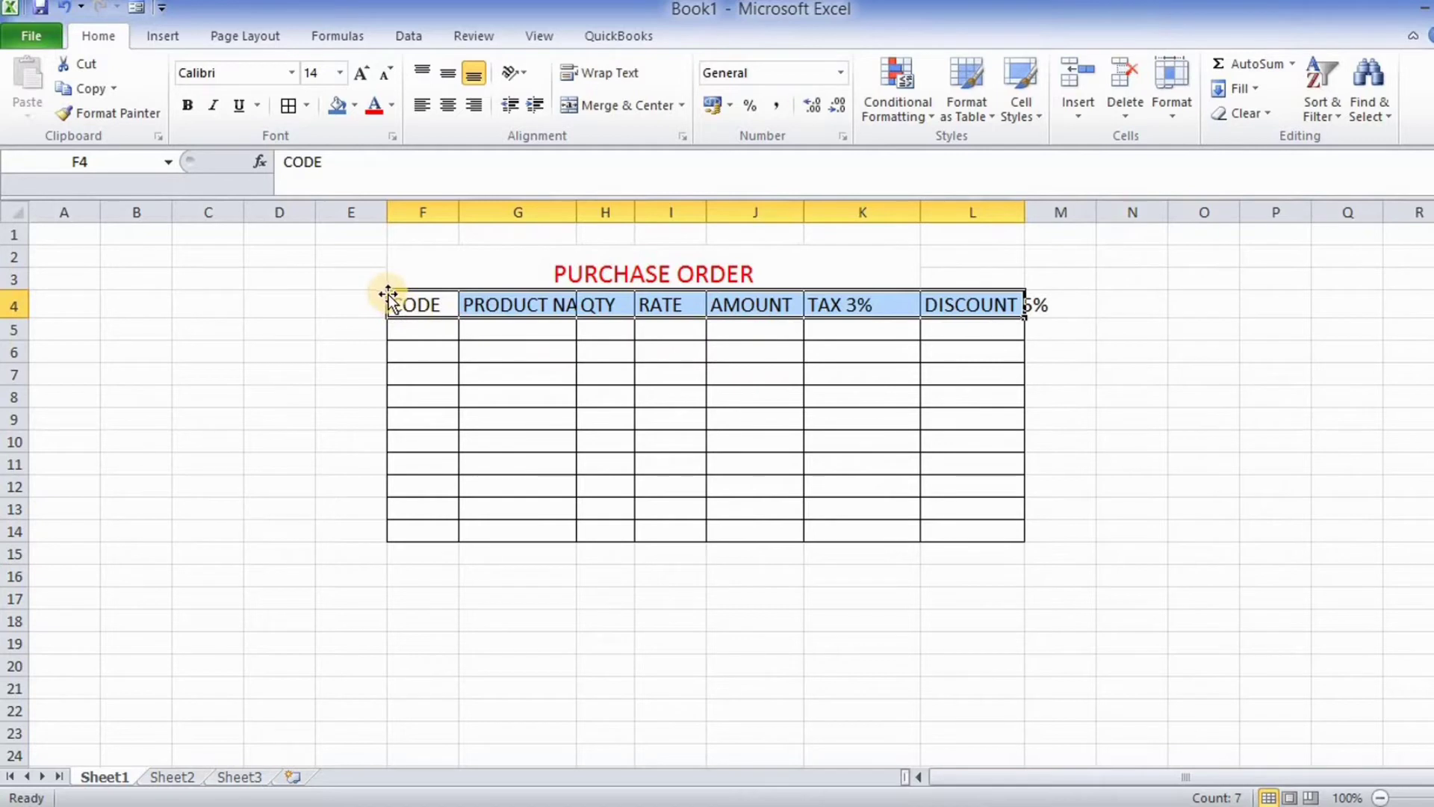
Step: Try a white font color on F4:M4 and undo the heading row's color, font size and column width changes
drag(397, 307, 1028, 310)
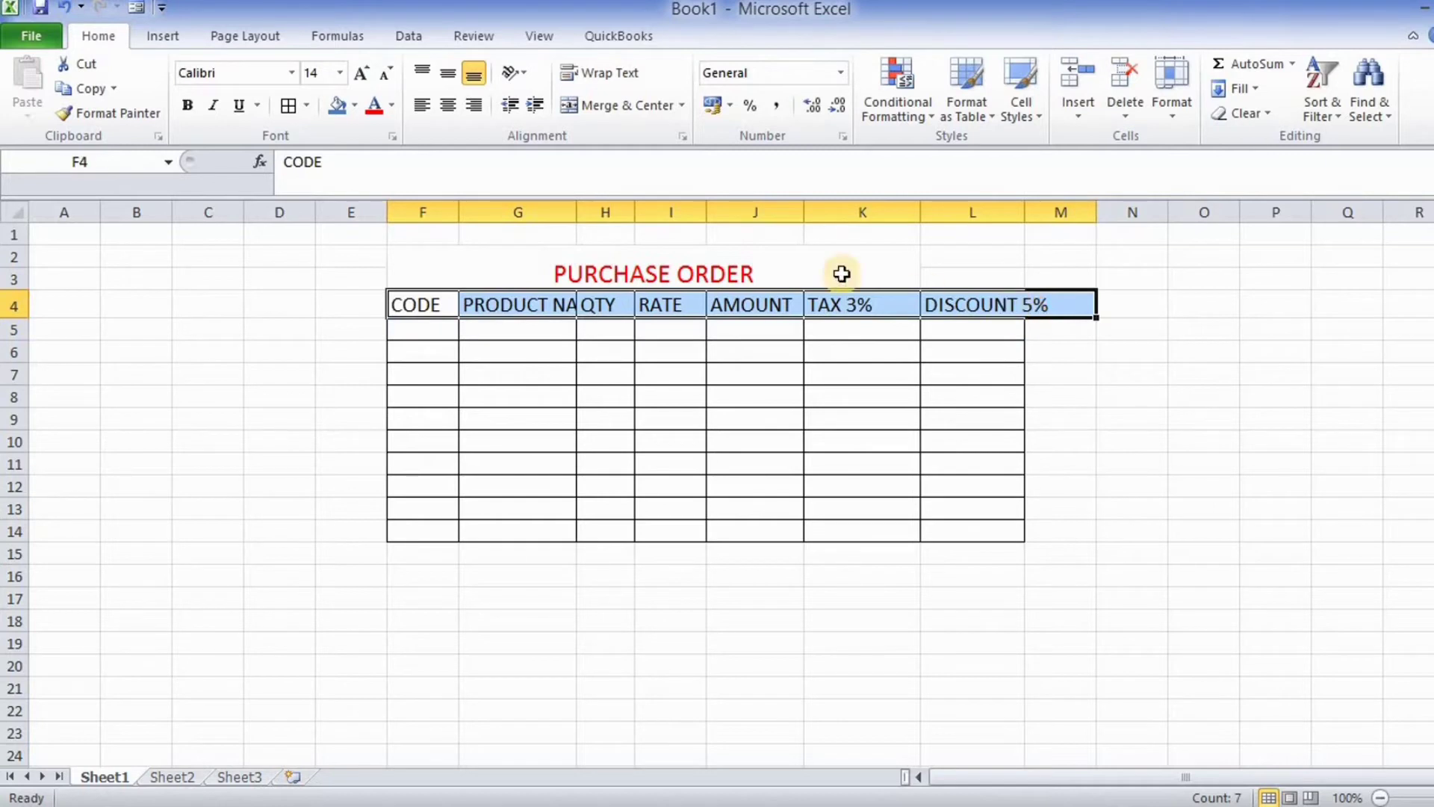
click(356, 104)
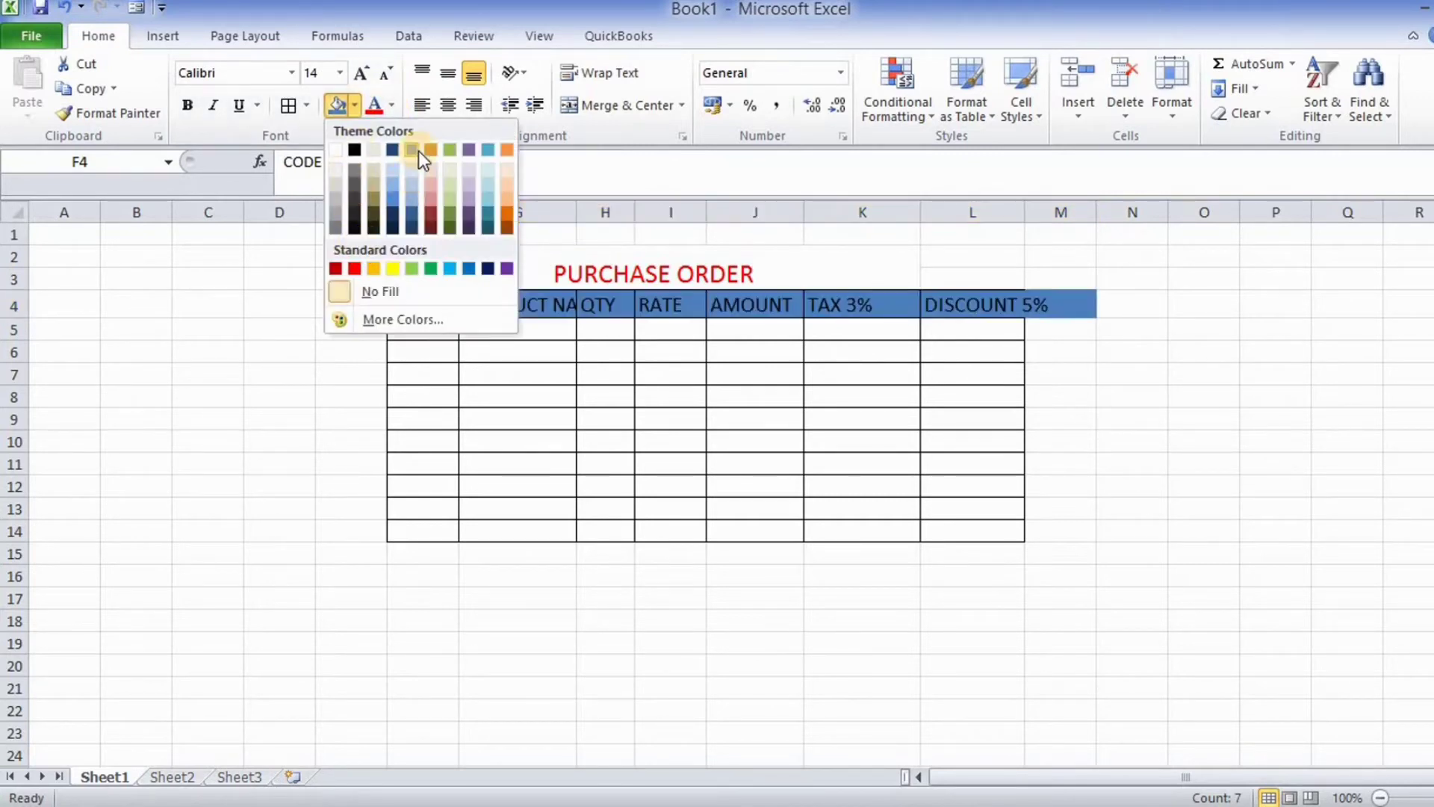
click(387, 104)
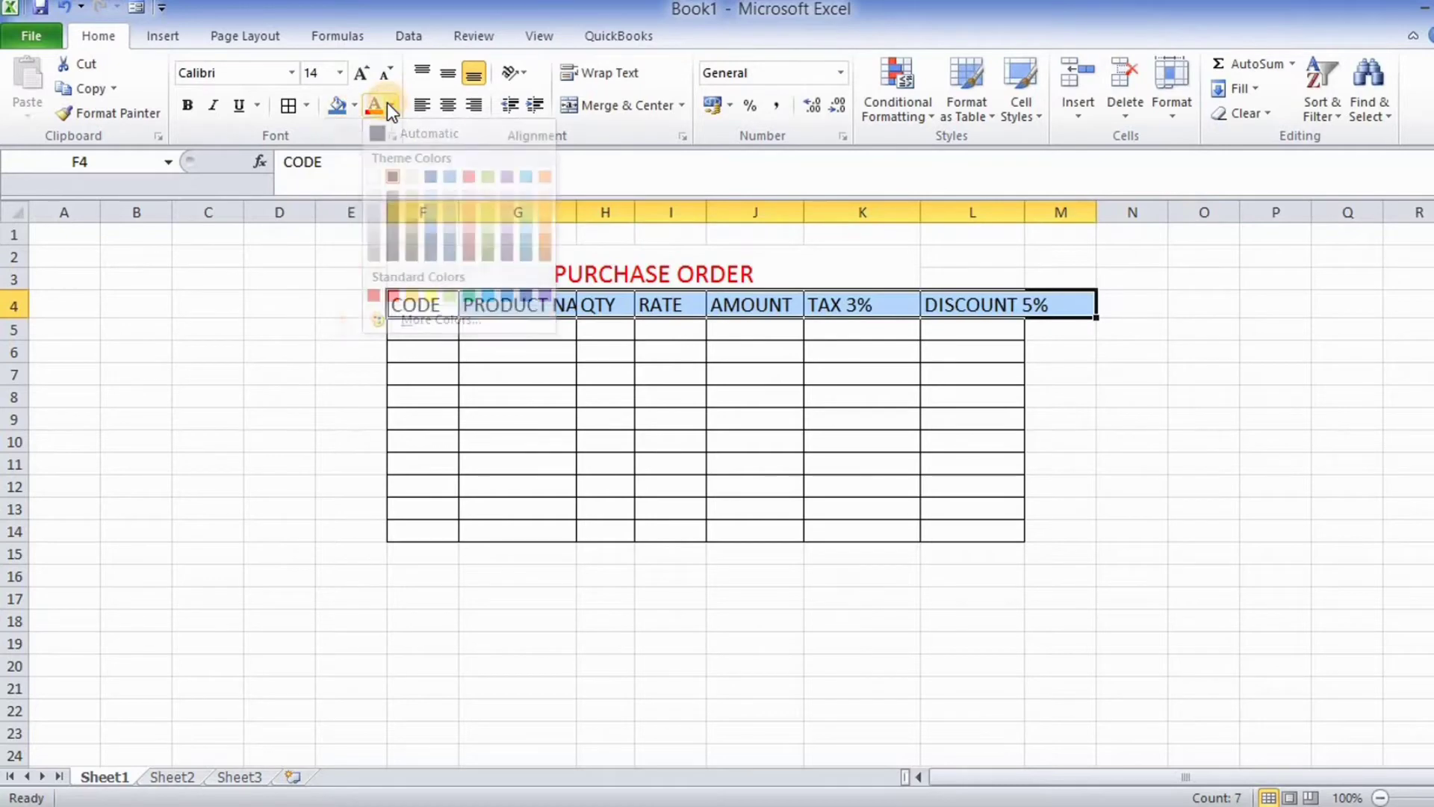
click(373, 178)
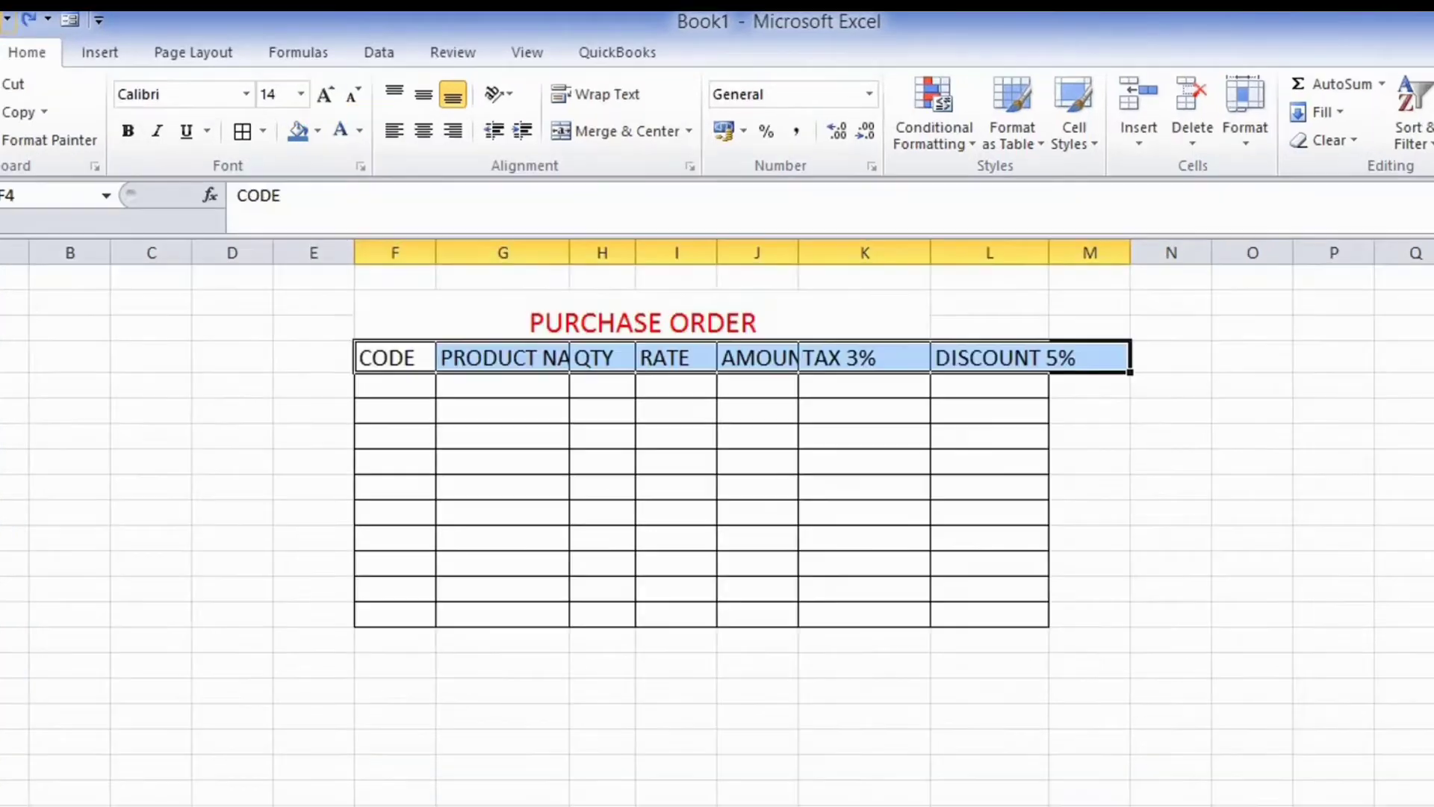
click(64, 7)
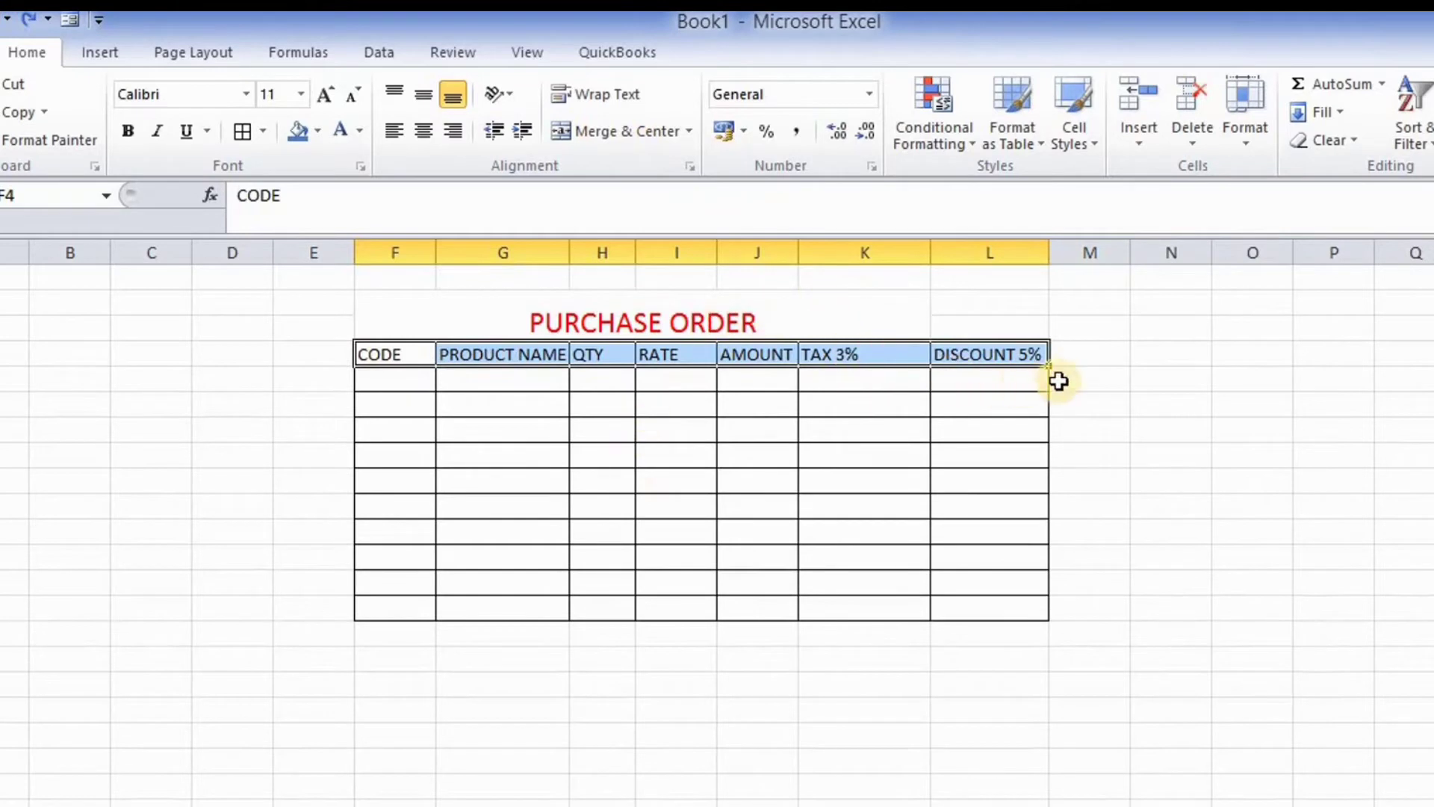
Step: Set the headings in F4:L4 to font size 14 and widen column L to fit DISCOUNT 5%
click(302, 95)
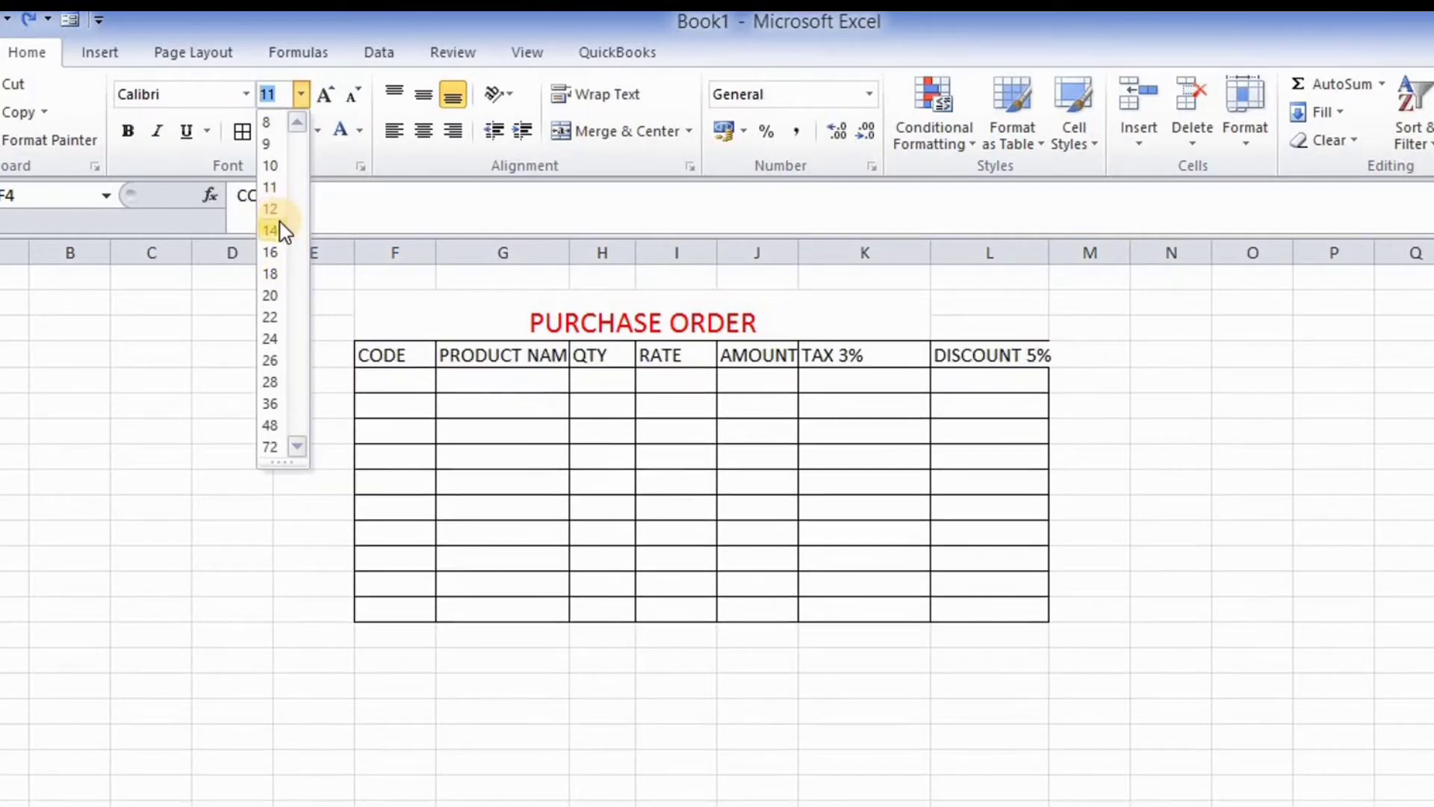
click(281, 223)
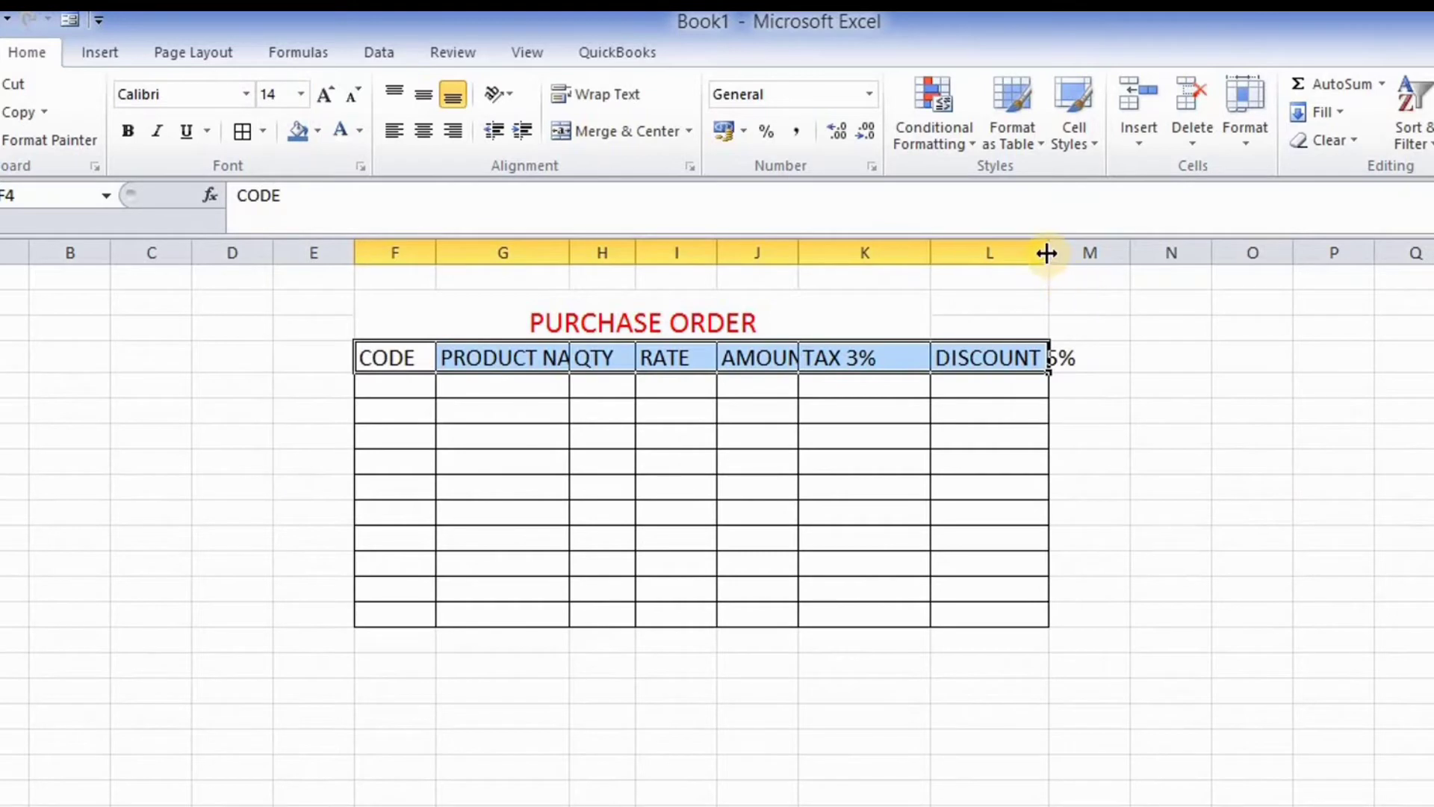
drag(1049, 253, 1077, 263)
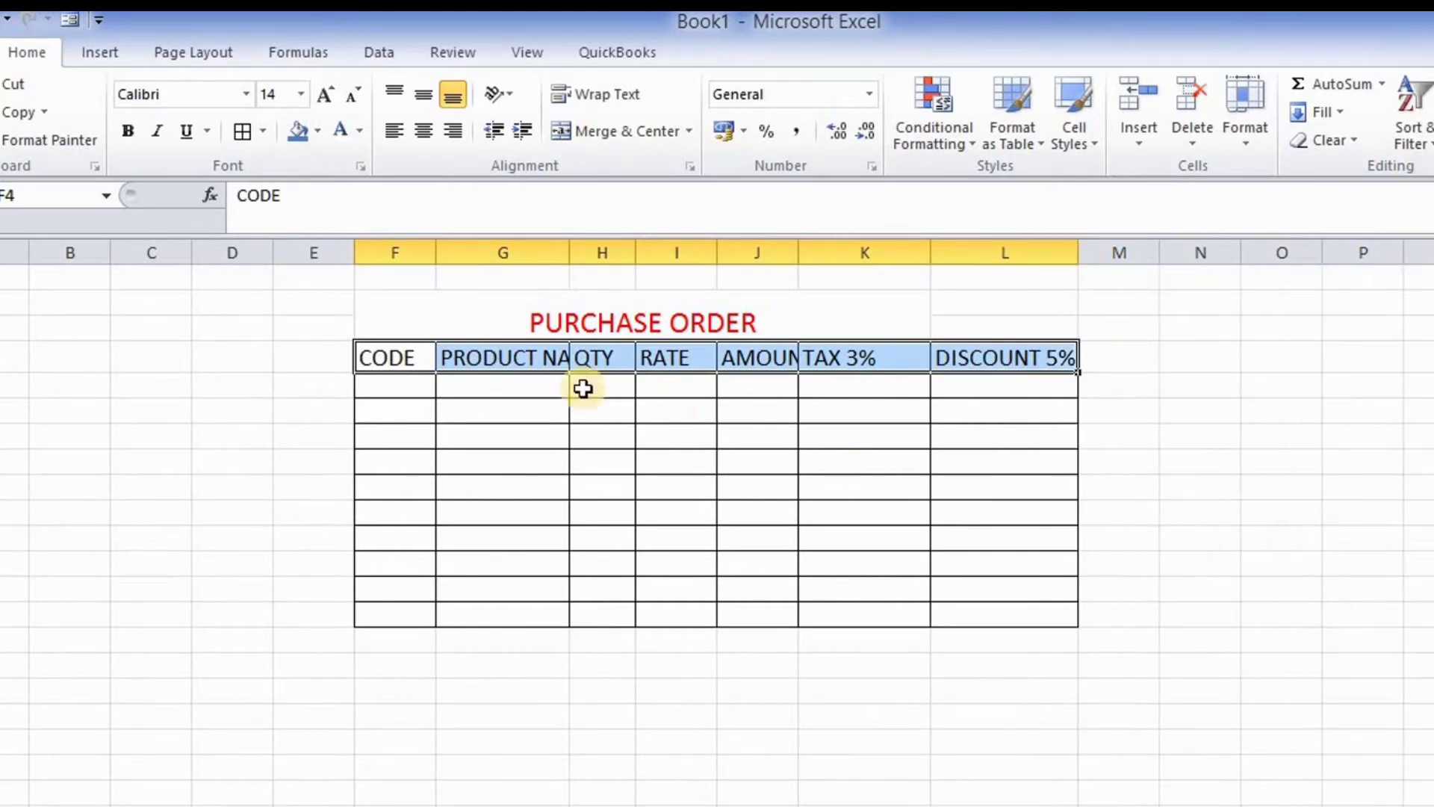
Step: Format the heading row F4:L4 with a medium blue theme fill and a white font color
click(360, 351)
drag(360, 351, 1049, 363)
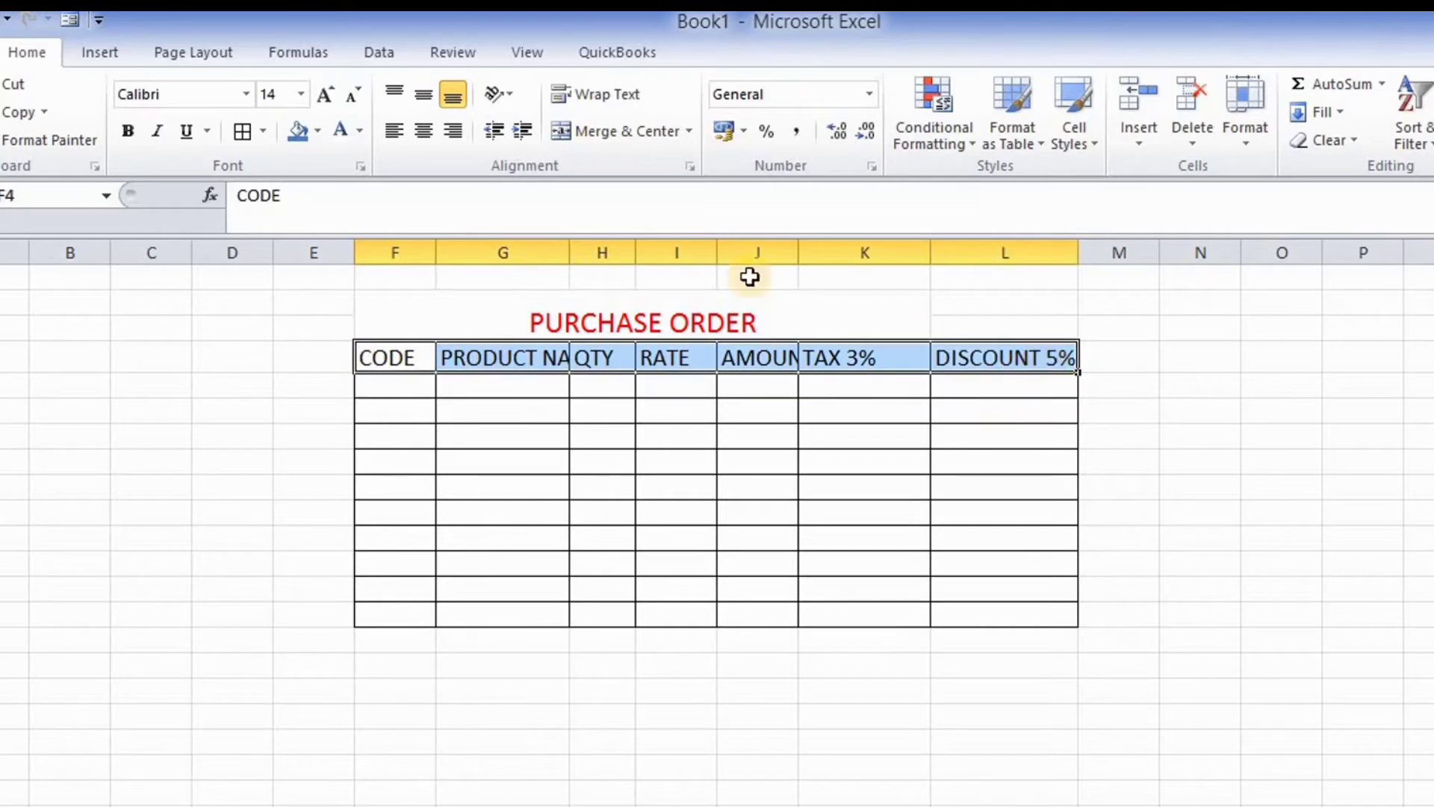
click(317, 131)
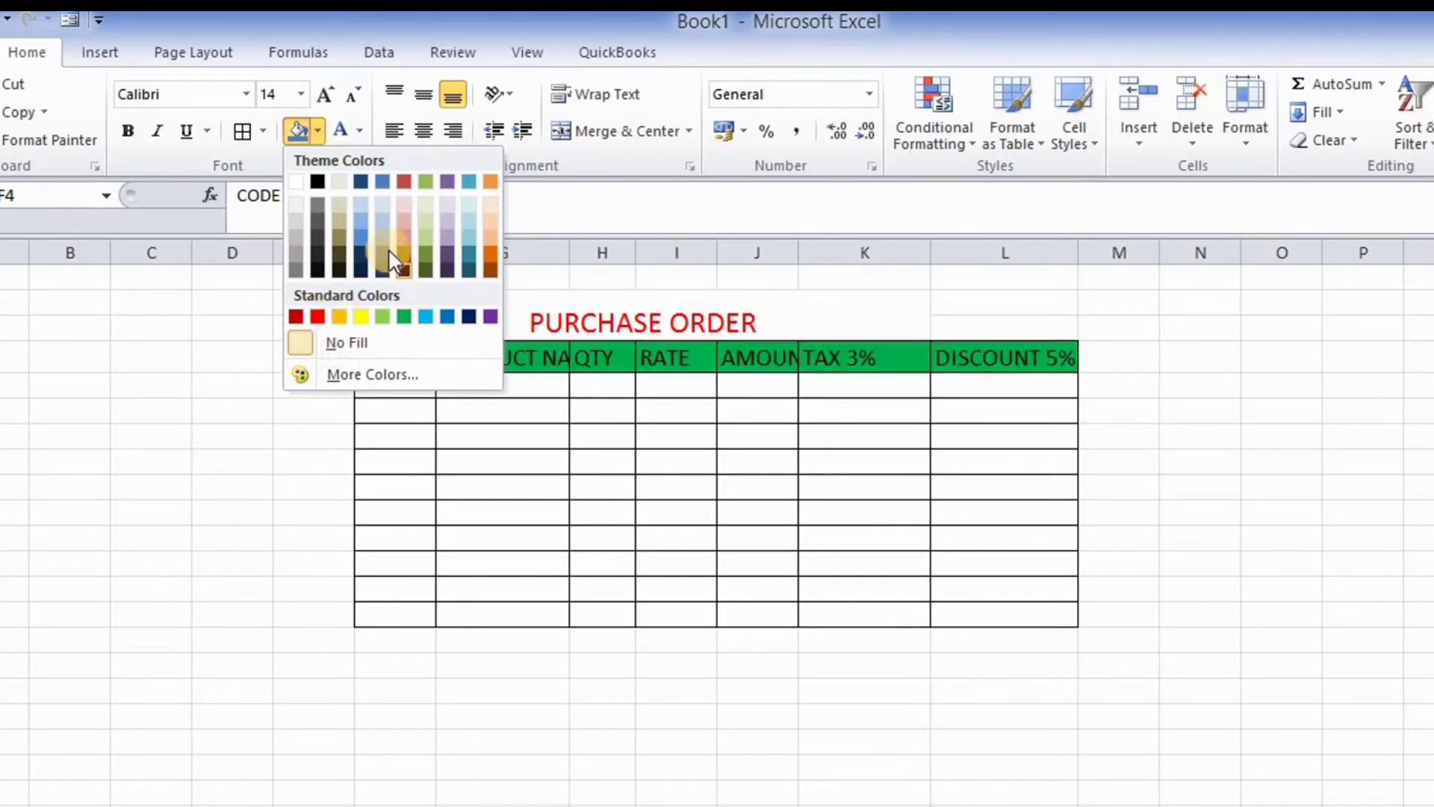
click(383, 182)
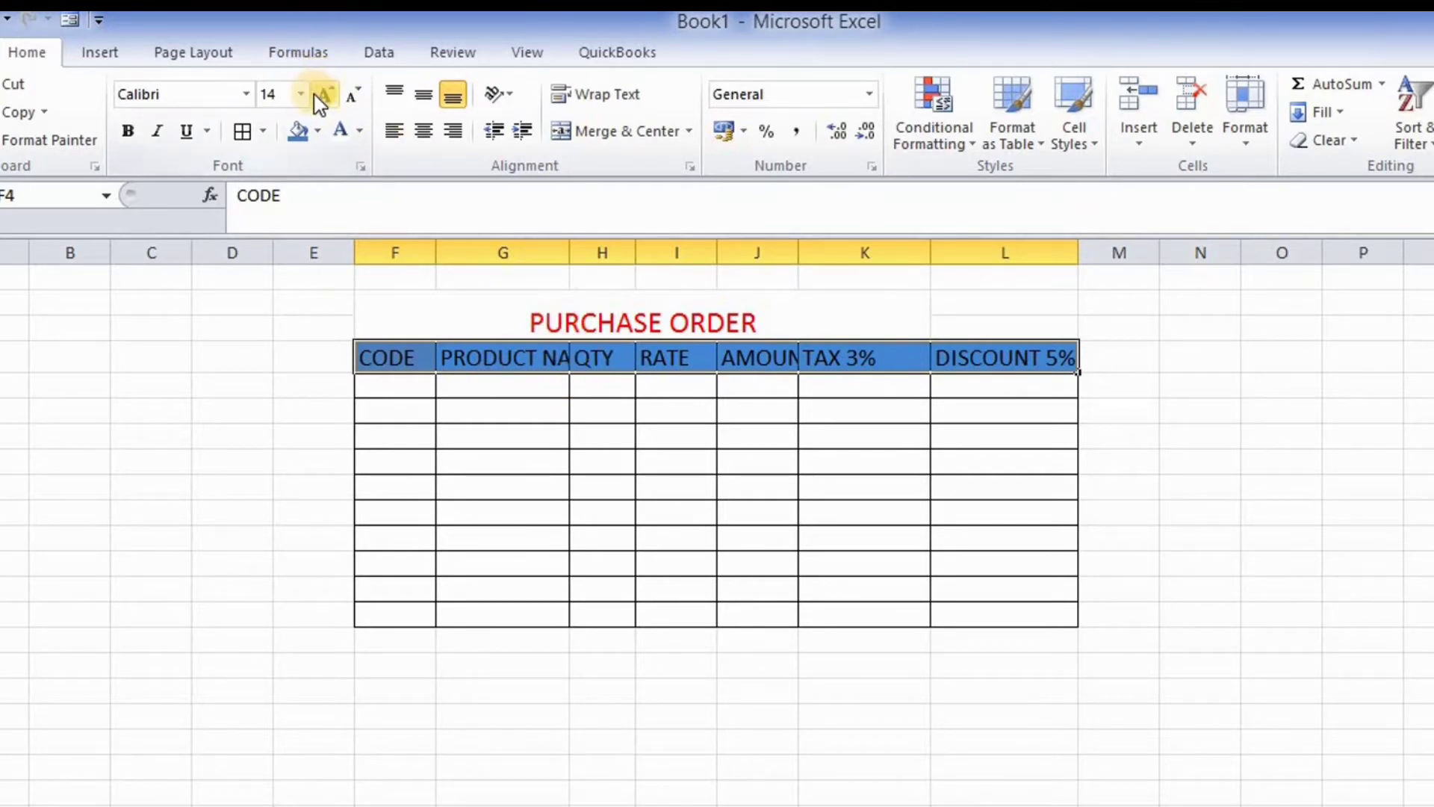
click(357, 132)
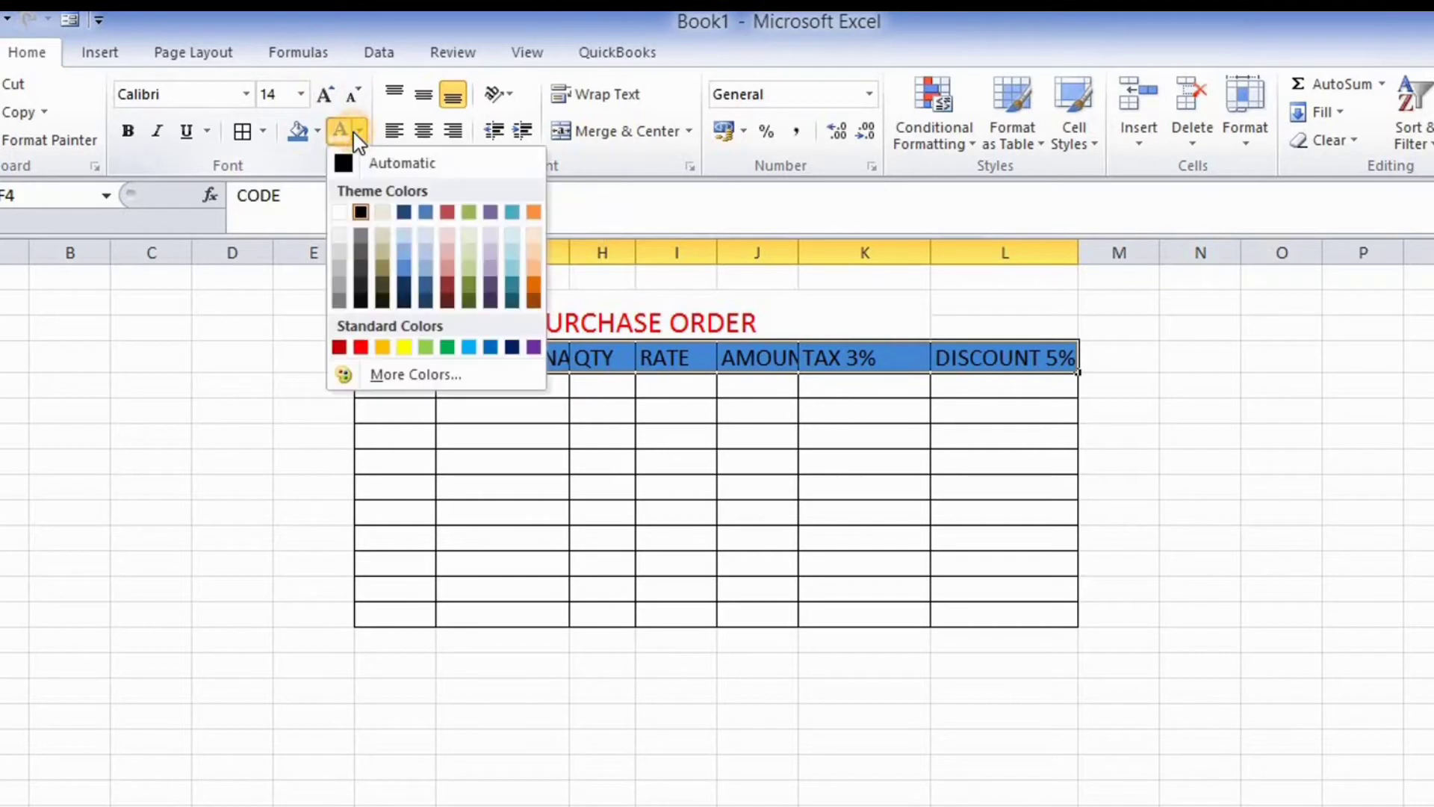
click(341, 217)
click(557, 534)
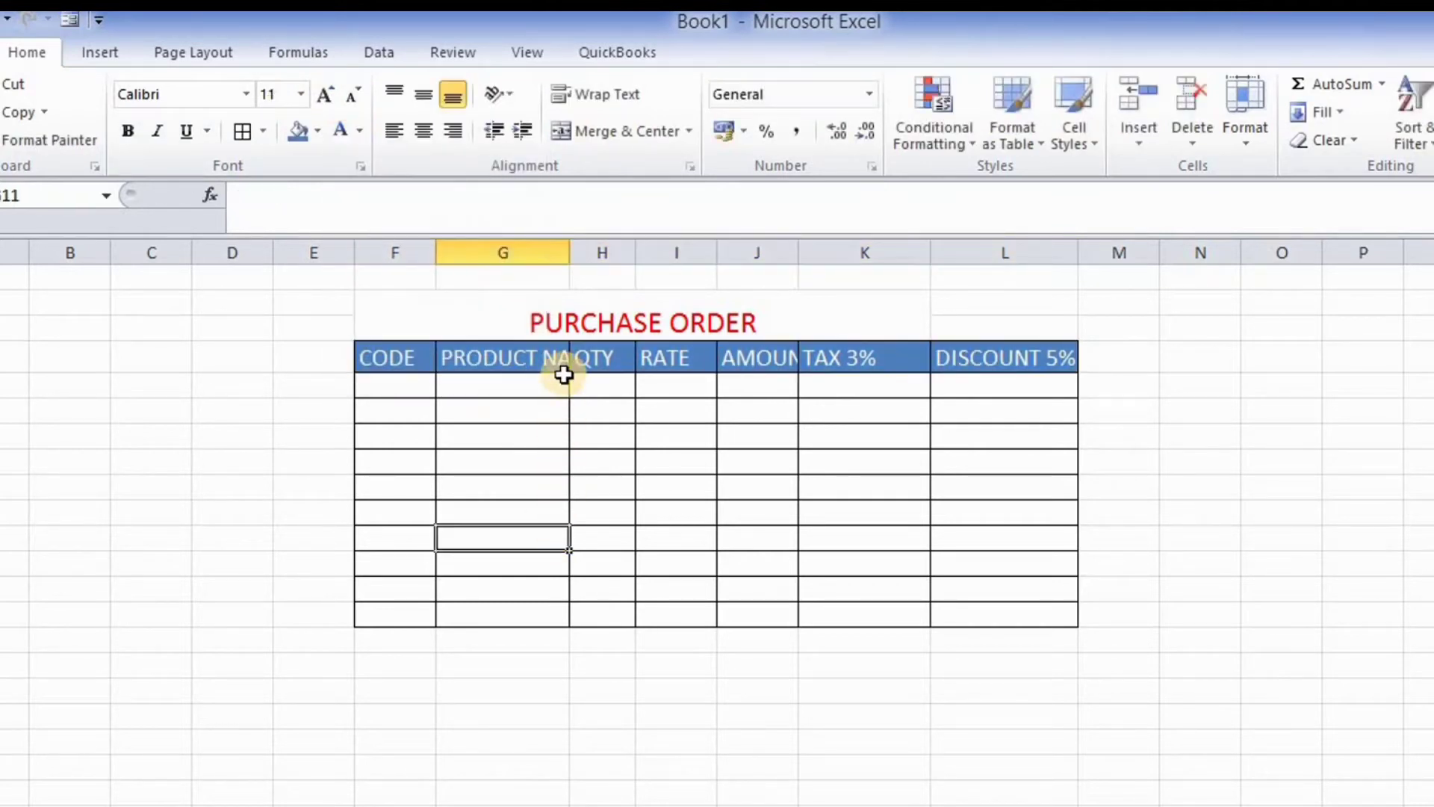
Step: Widen the PRODUCT NAME and AMOUNT columns to show their full headings, and slightly widen the RATE and QTY columns
drag(570, 244, 609, 249)
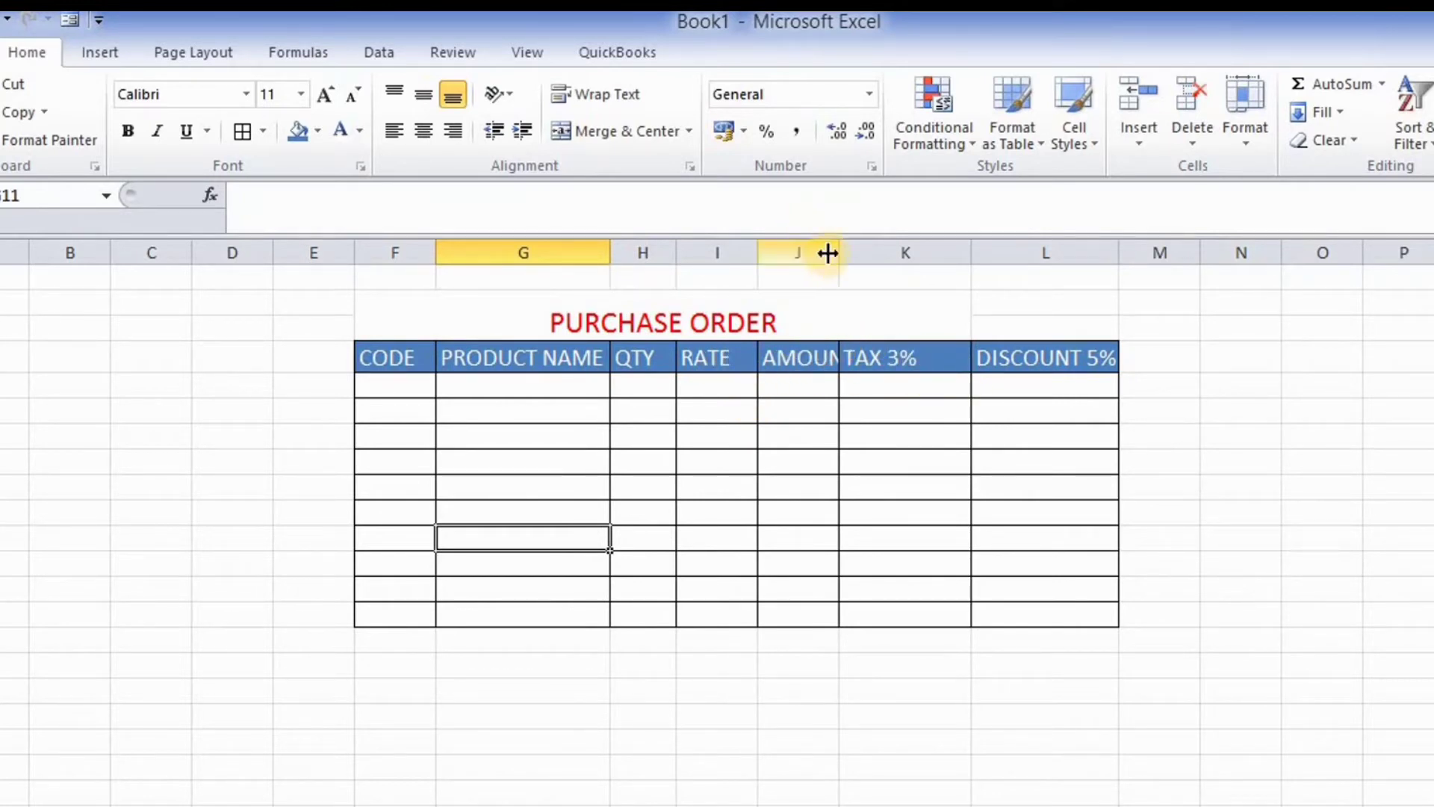
drag(839, 252, 874, 254)
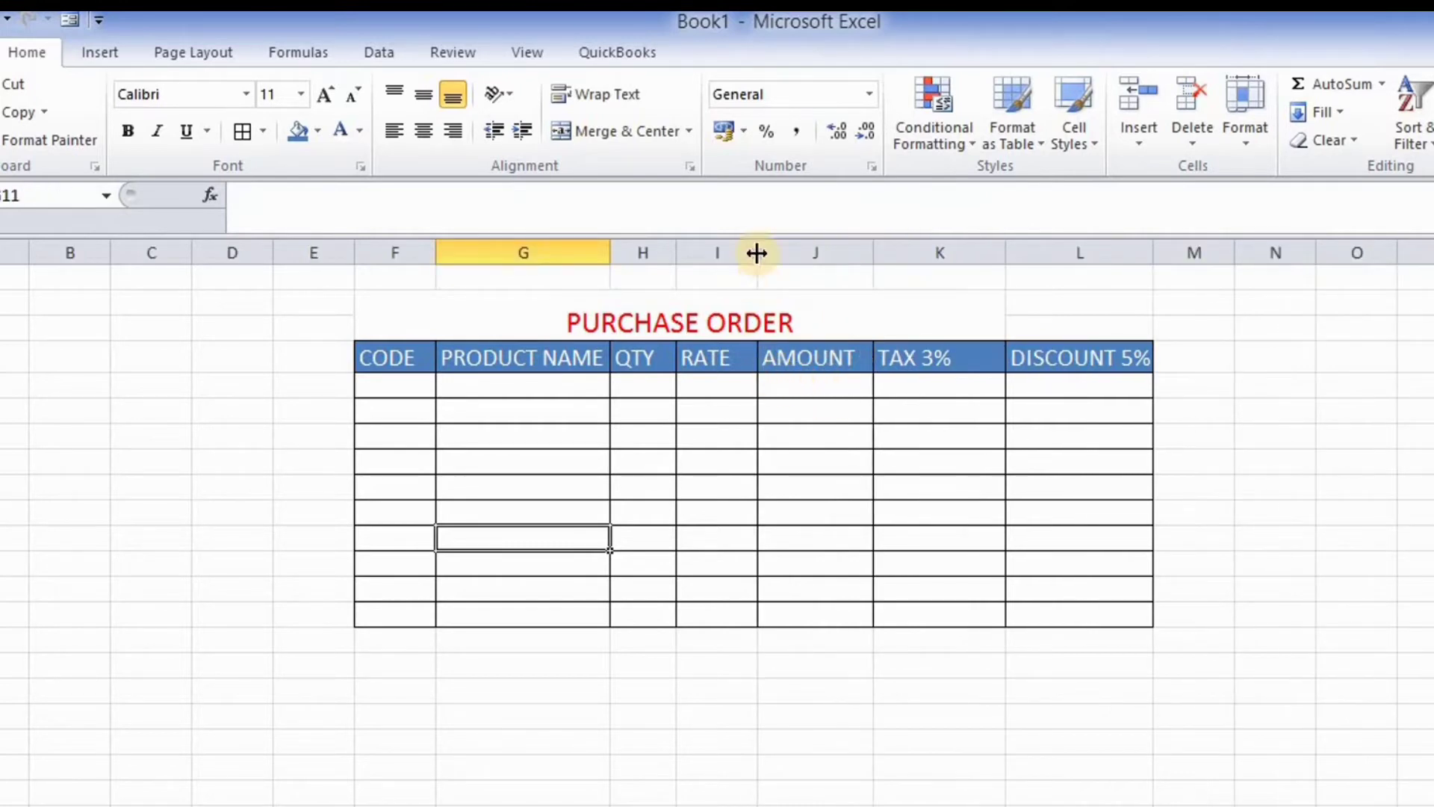
drag(757, 253, 774, 254)
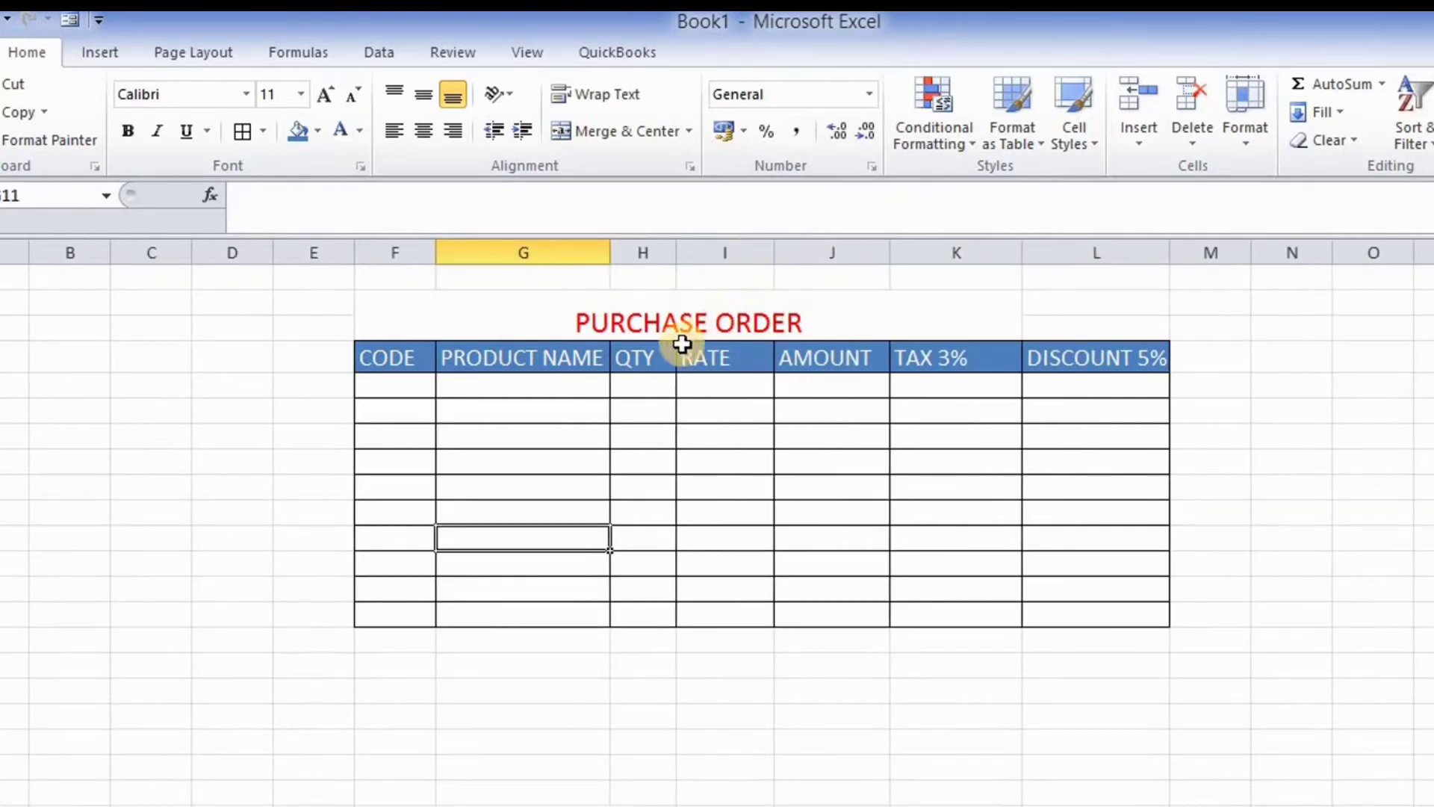
drag(678, 253, 691, 252)
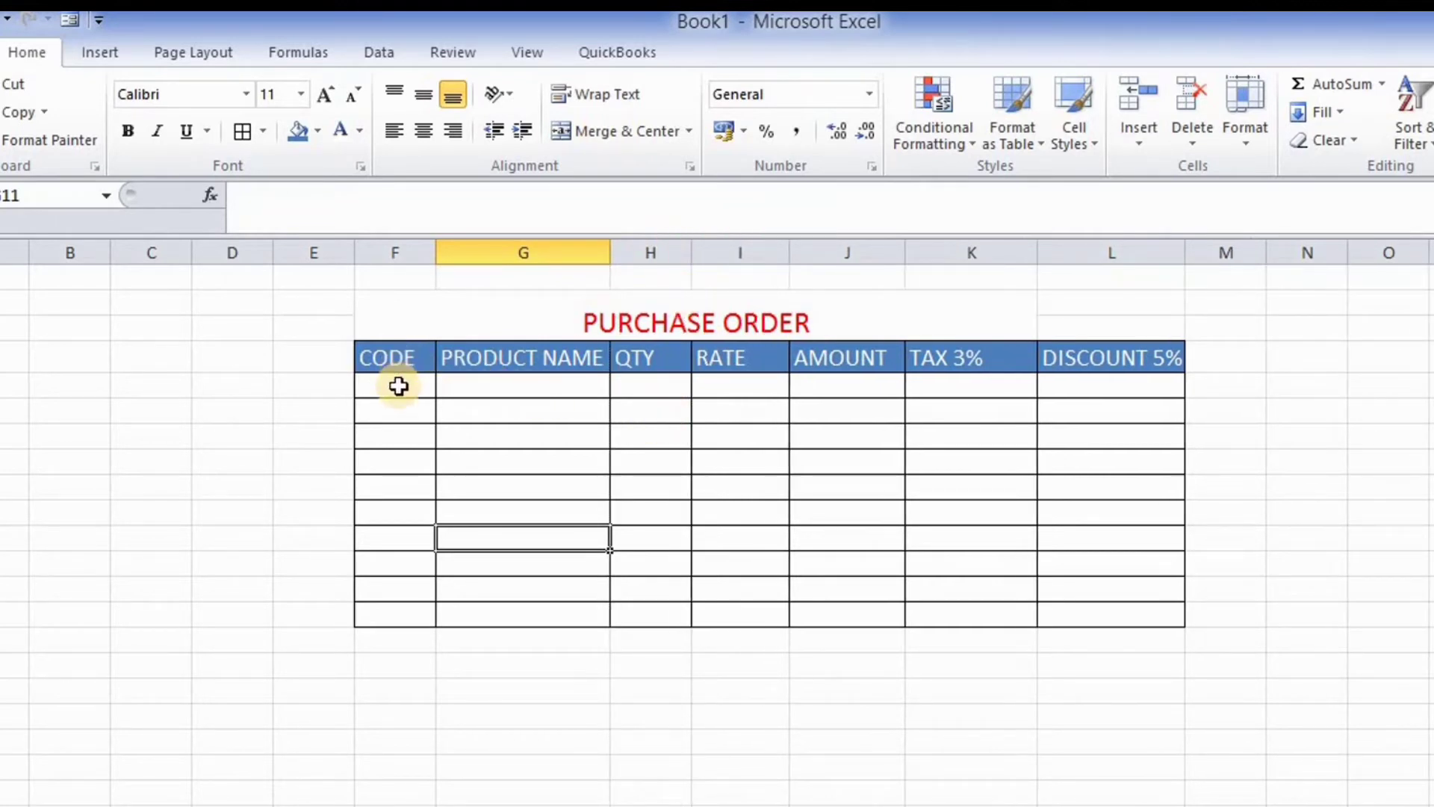
Step: Enter code 1001 in F5 and fill it down to F14 as a series ending at 1010
click(406, 387)
text(1001)
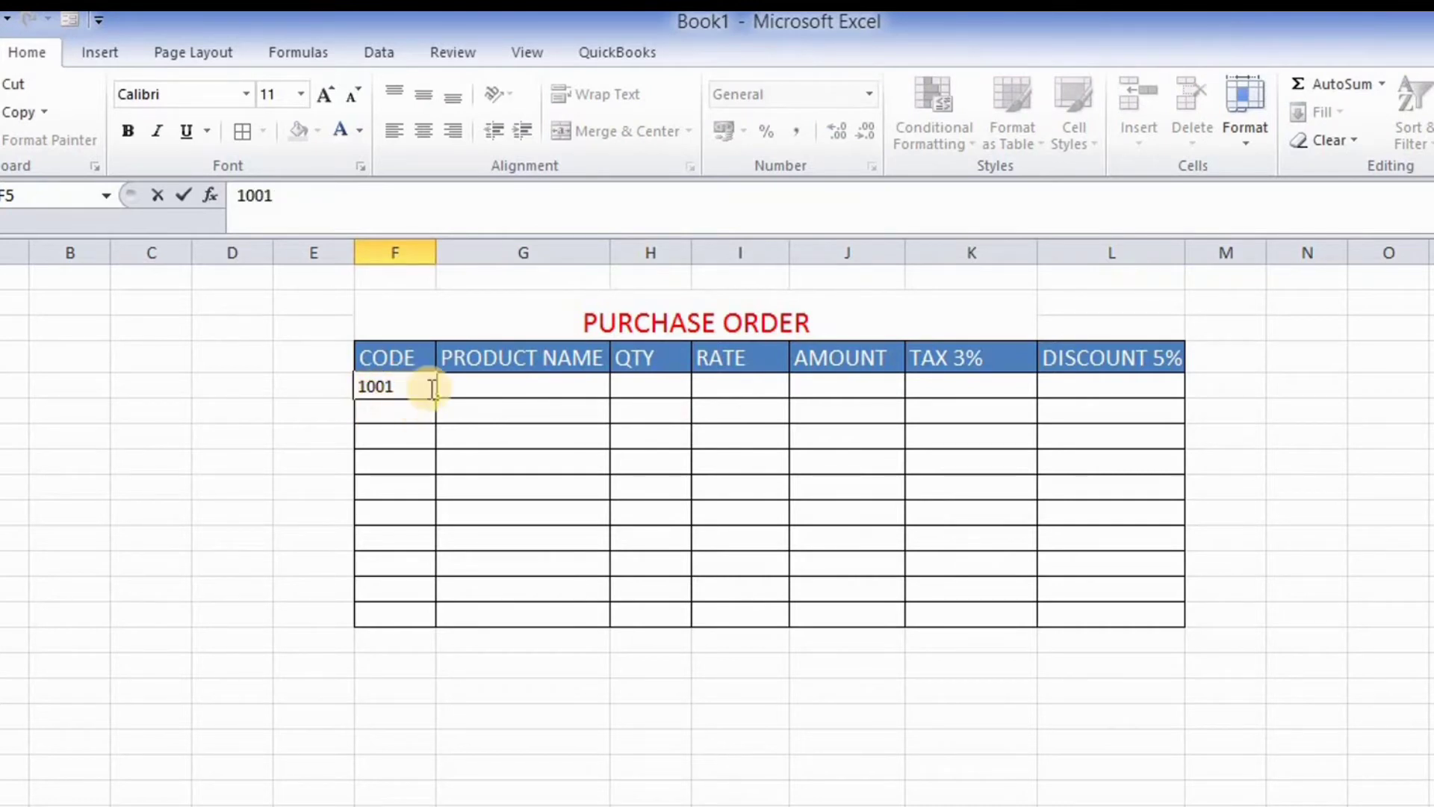
double_click(433, 387)
drag(437, 402, 420, 626)
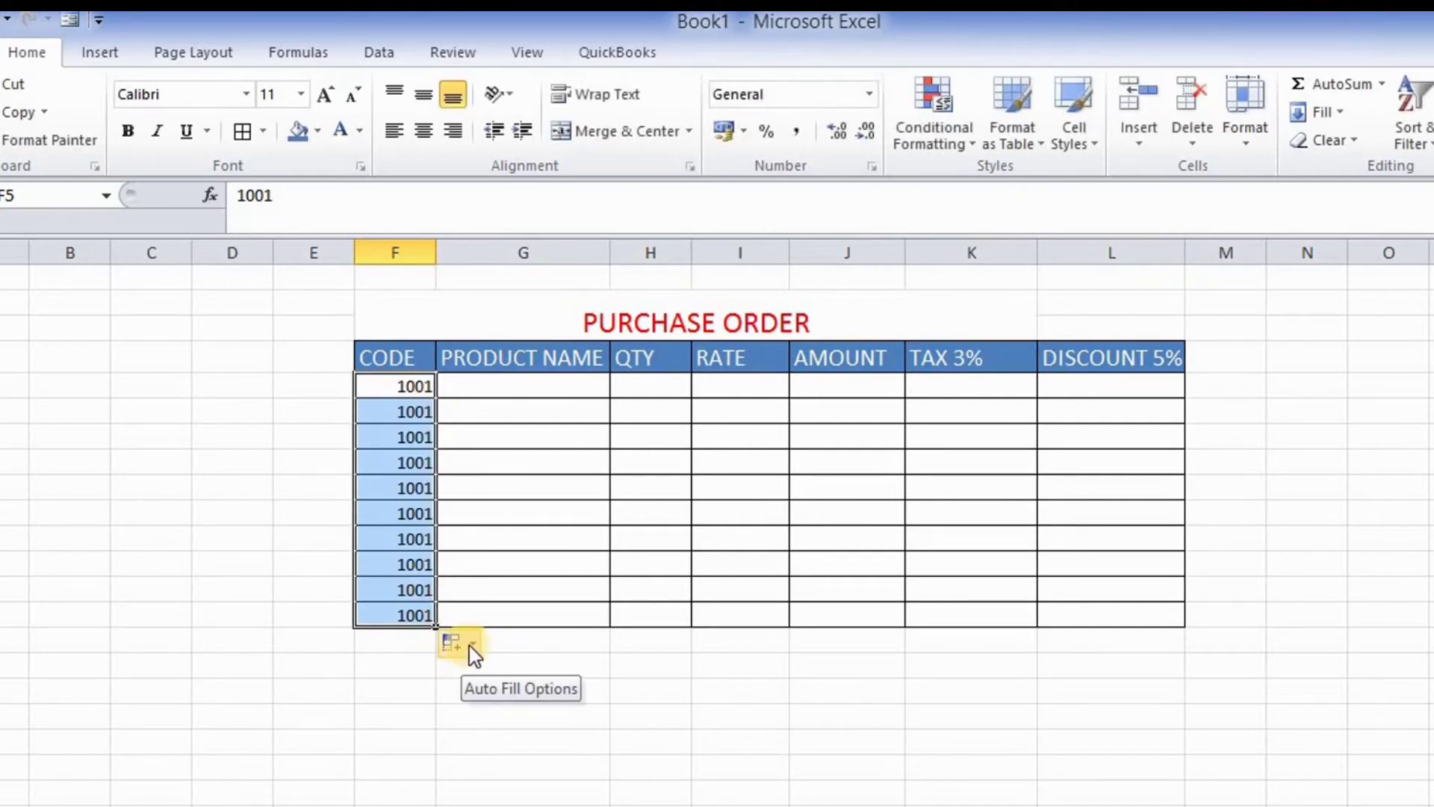
click(471, 650)
click(470, 650)
click(472, 650)
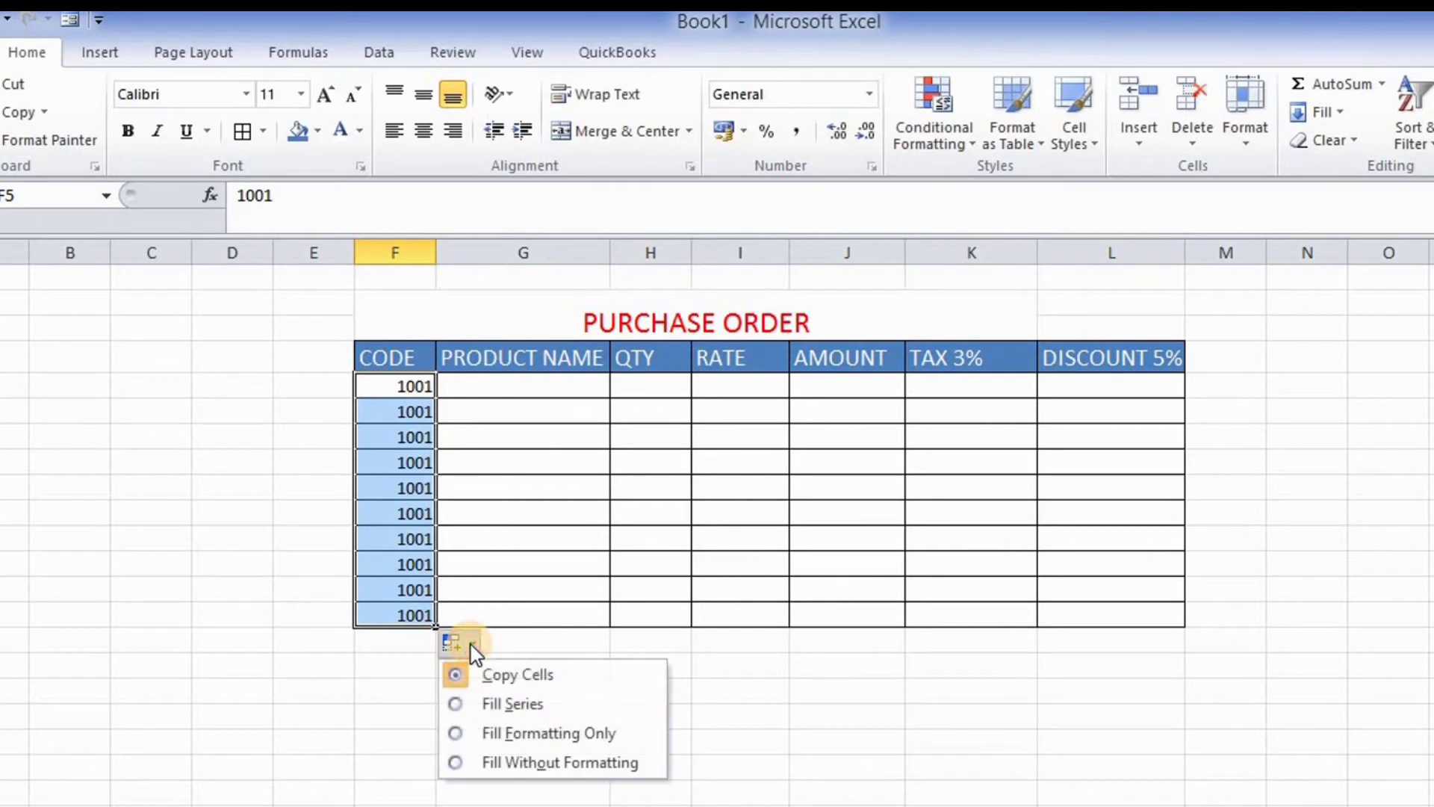
click(481, 702)
Step: Enter BEANS in G5 as the product name for code 1001
click(480, 387)
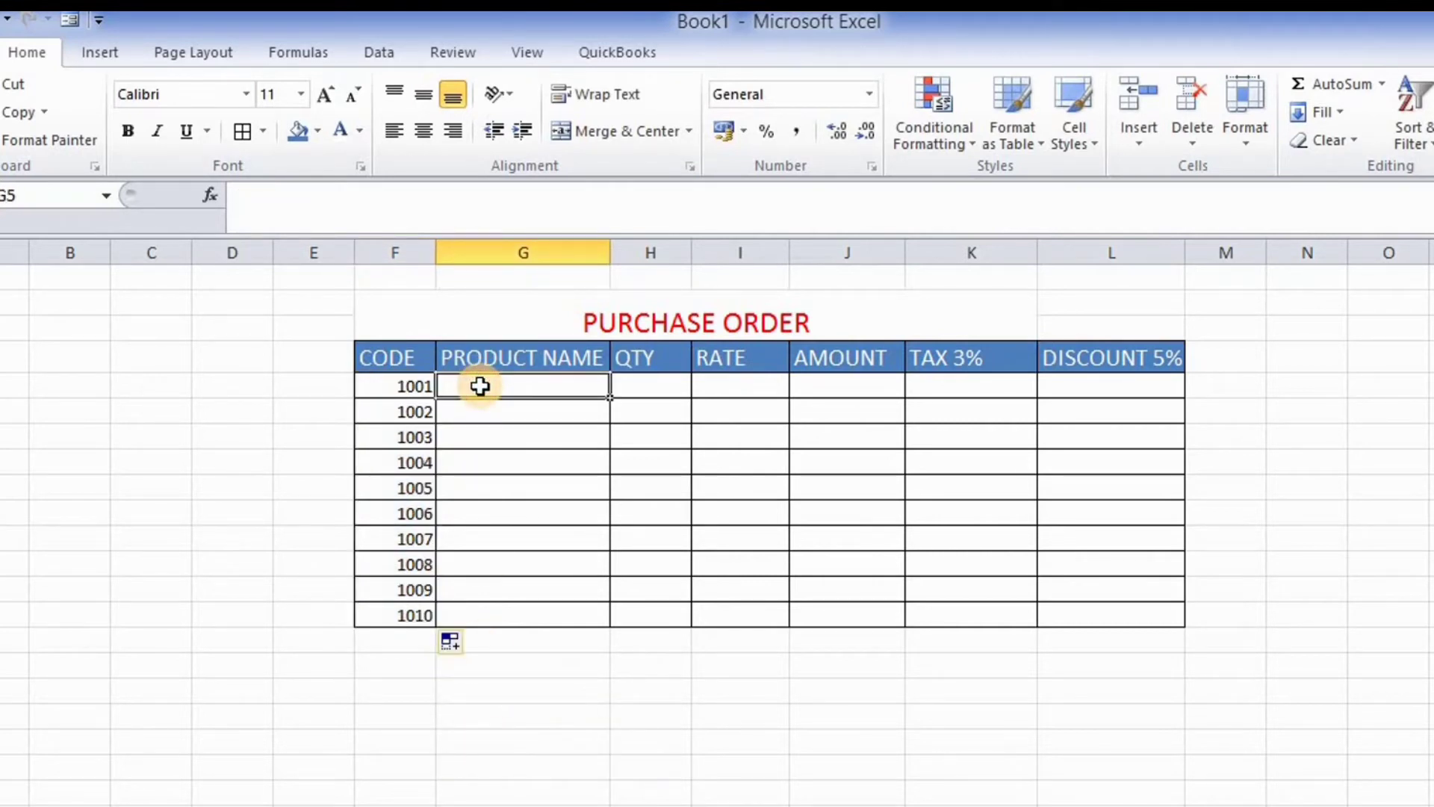
text(BE)
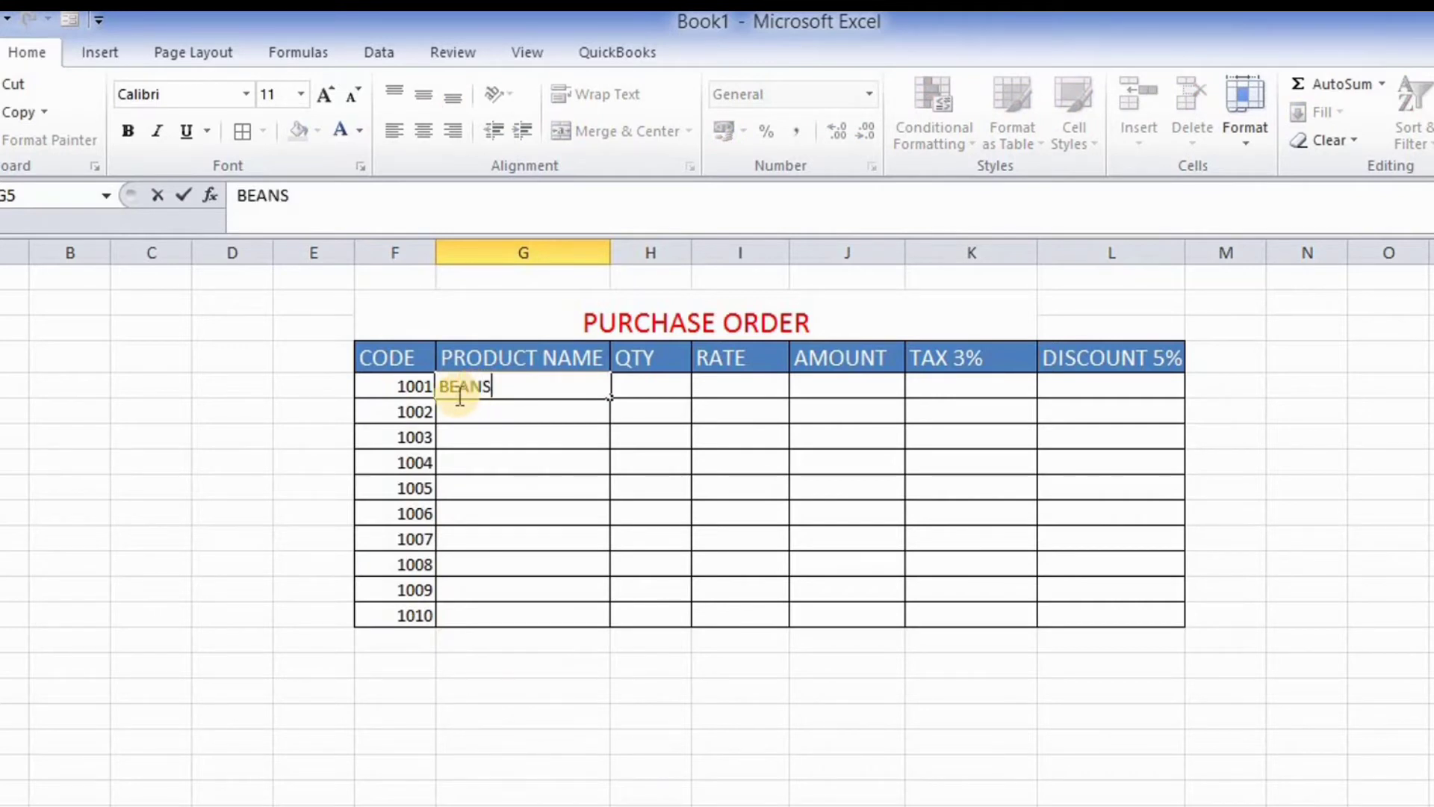
text(ANS)
click(503, 410)
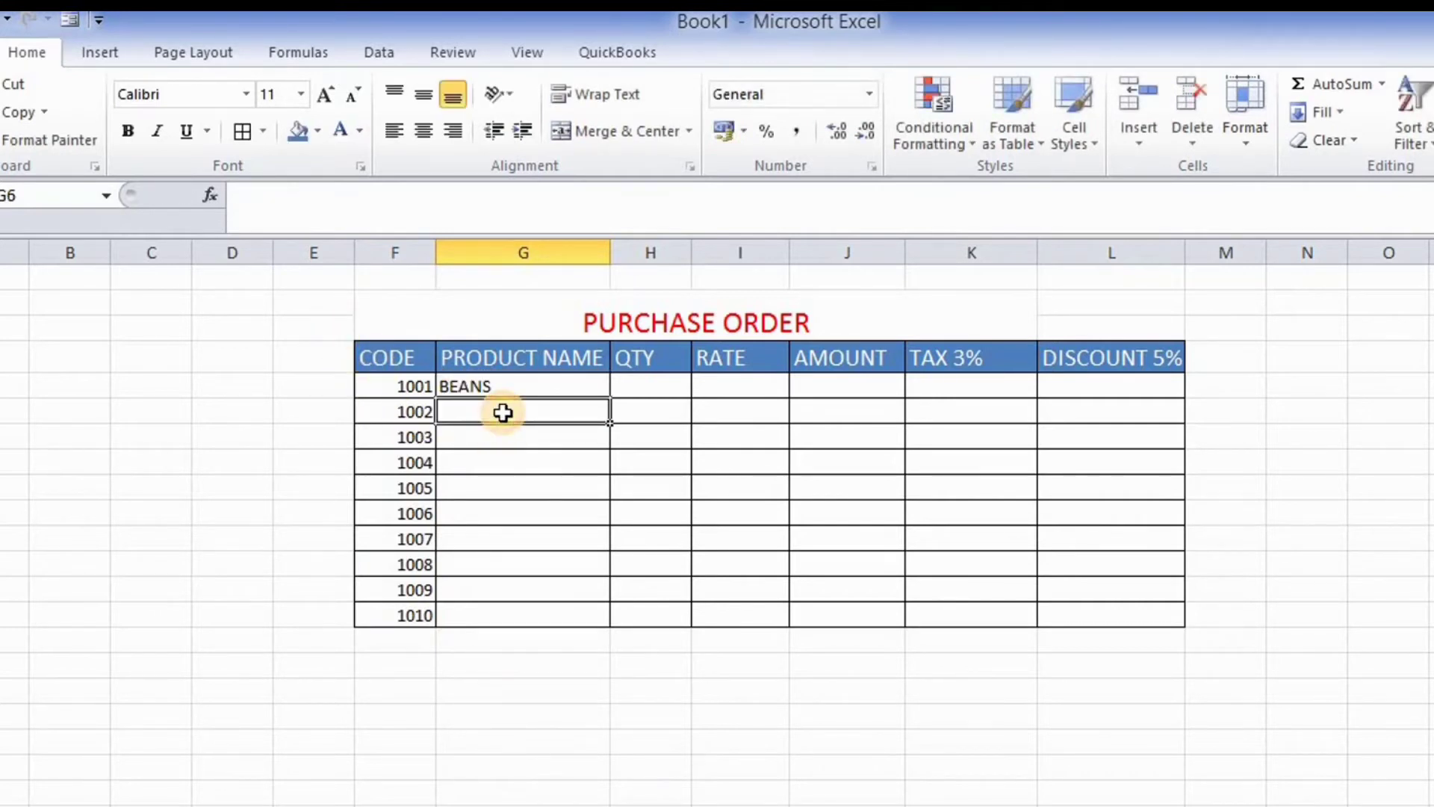
Step: Enter the product names MAIZE, WHEAT, TEA, SALT, GNUT, PEAS, SORGHUM, SUGAR and OIL in G6:G14
text(MAIZE)
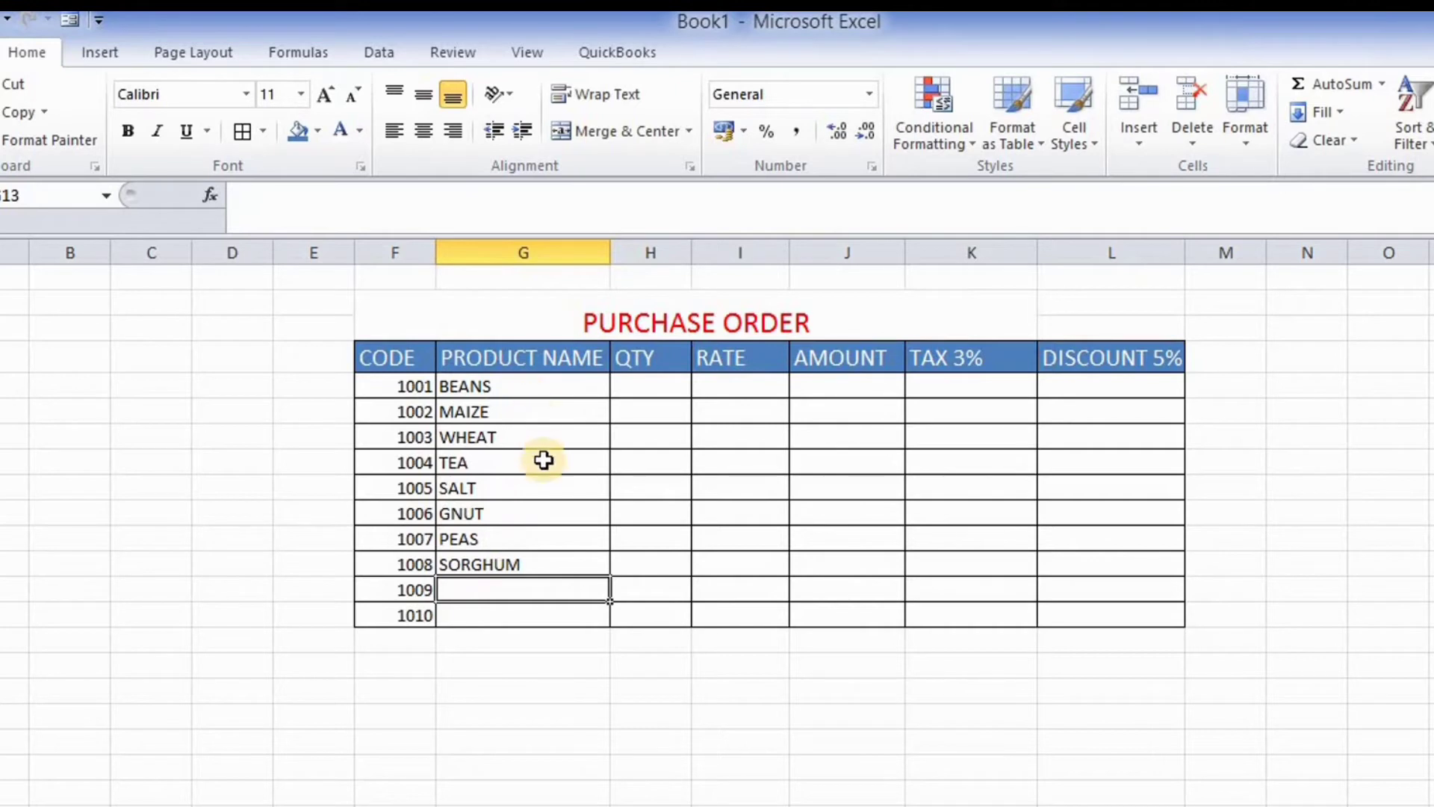
text(SUGAR)
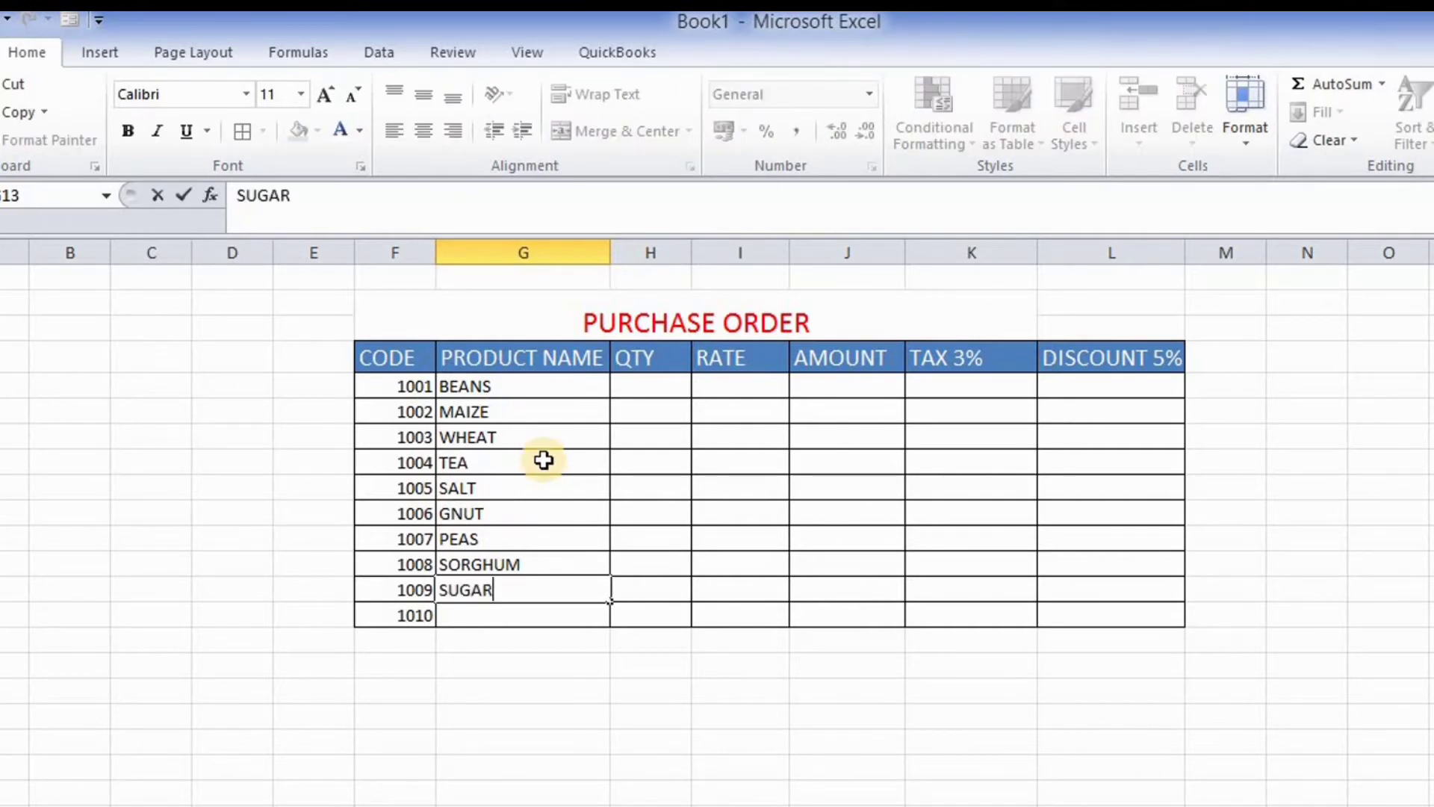
double_click(517, 621)
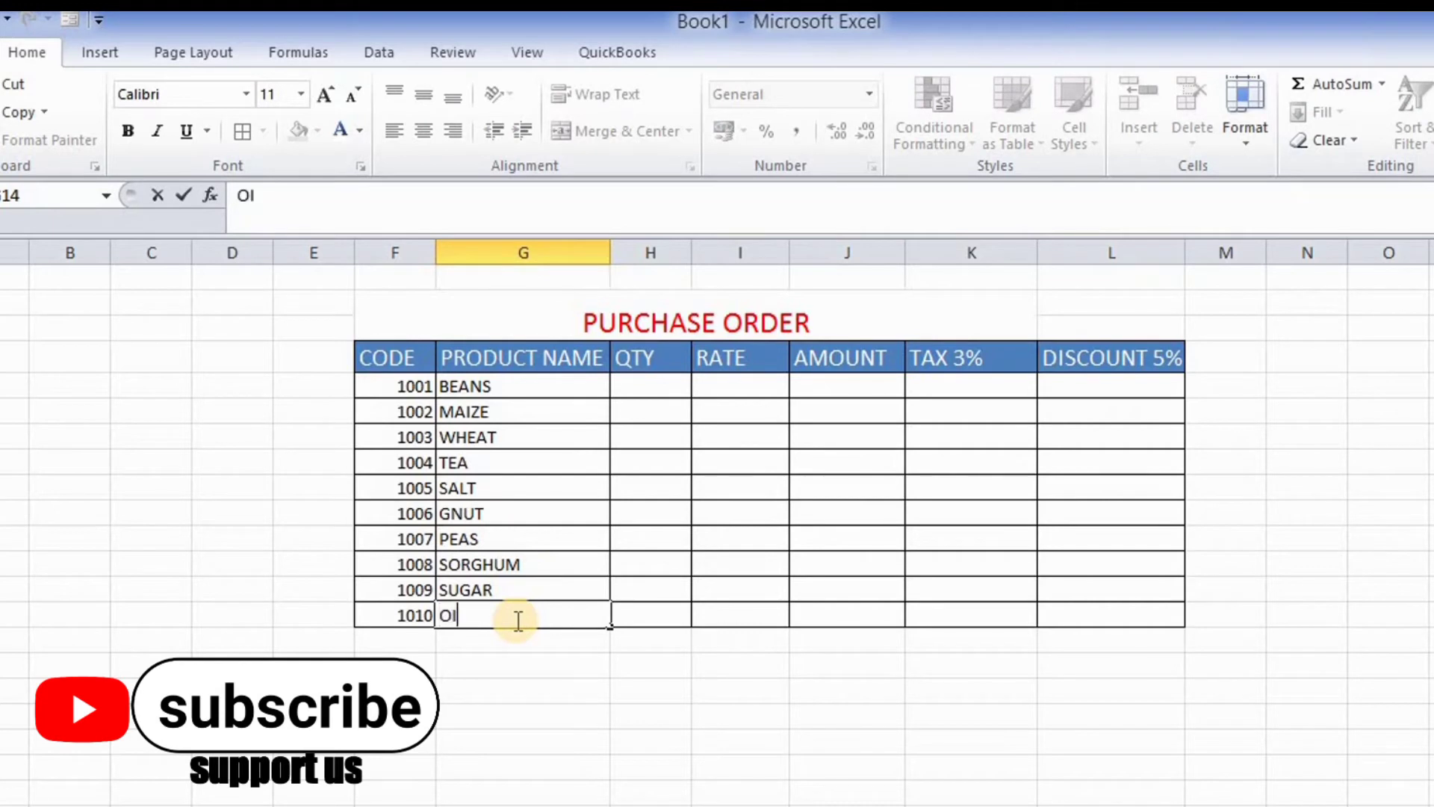
text(OIL)
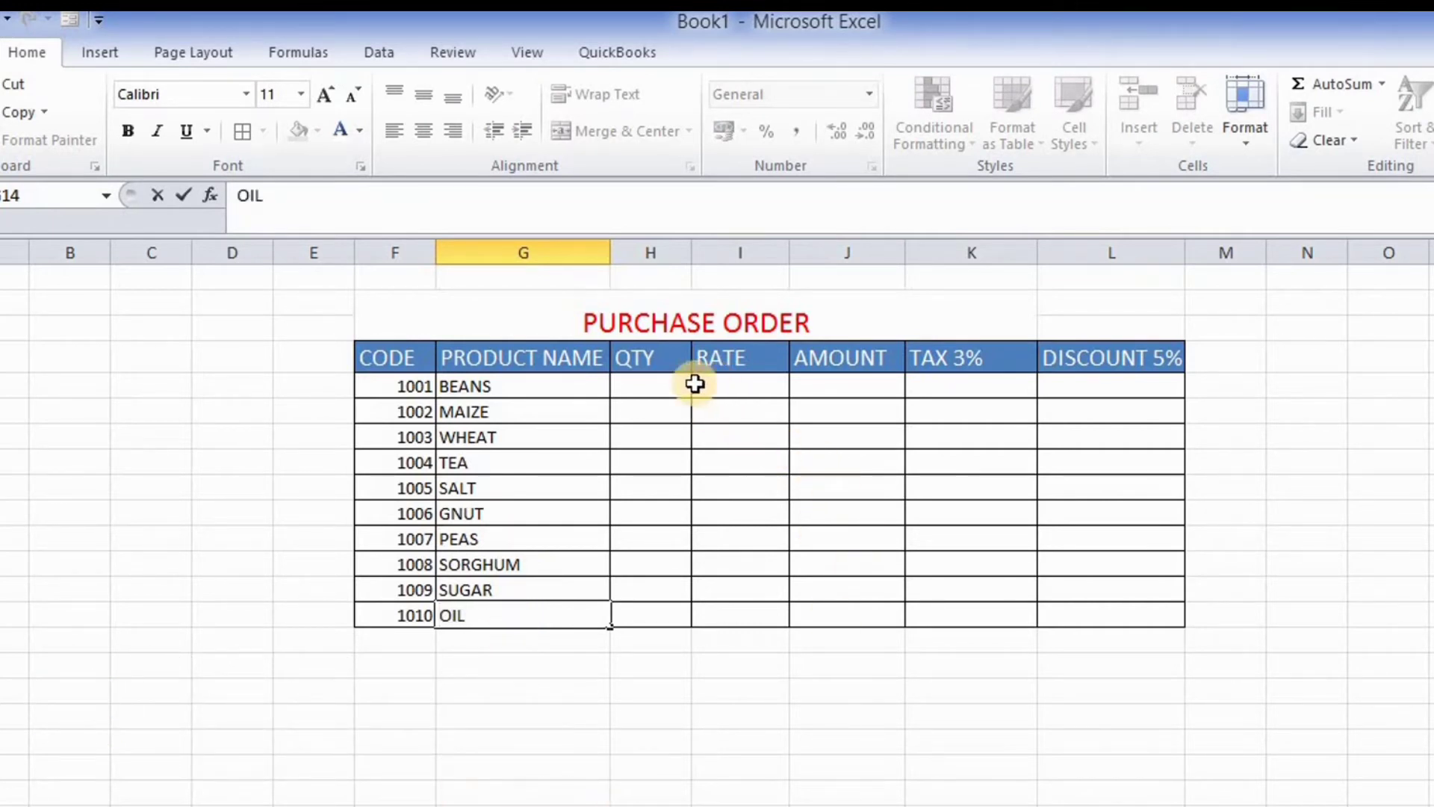
Step: Enter the quantities 34, 56, 100, 6 and 5 in H5:H9 for BEANS through SALT
click(652, 386)
text(3)
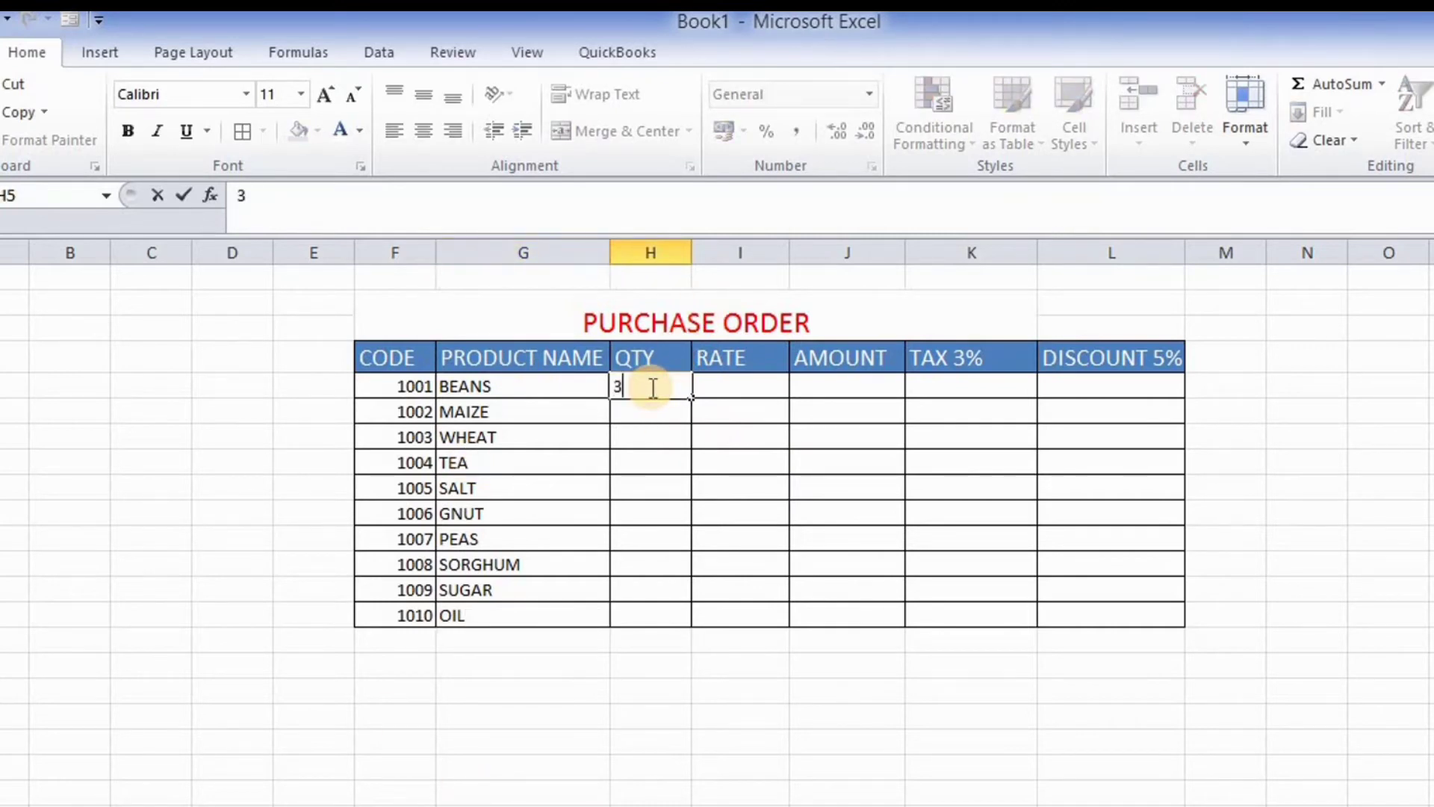
text(4)
click(649, 417)
text(56)
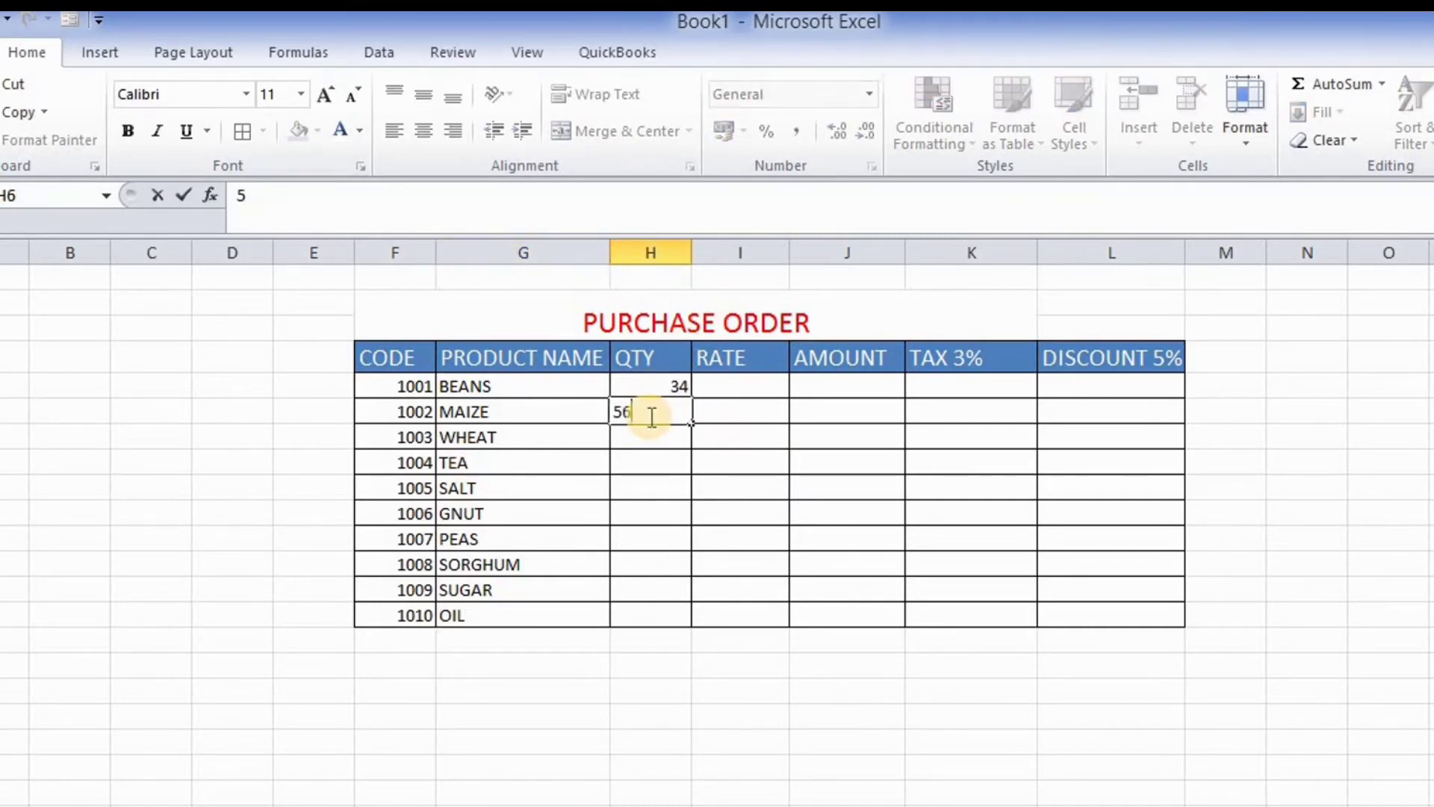
double_click(647, 438)
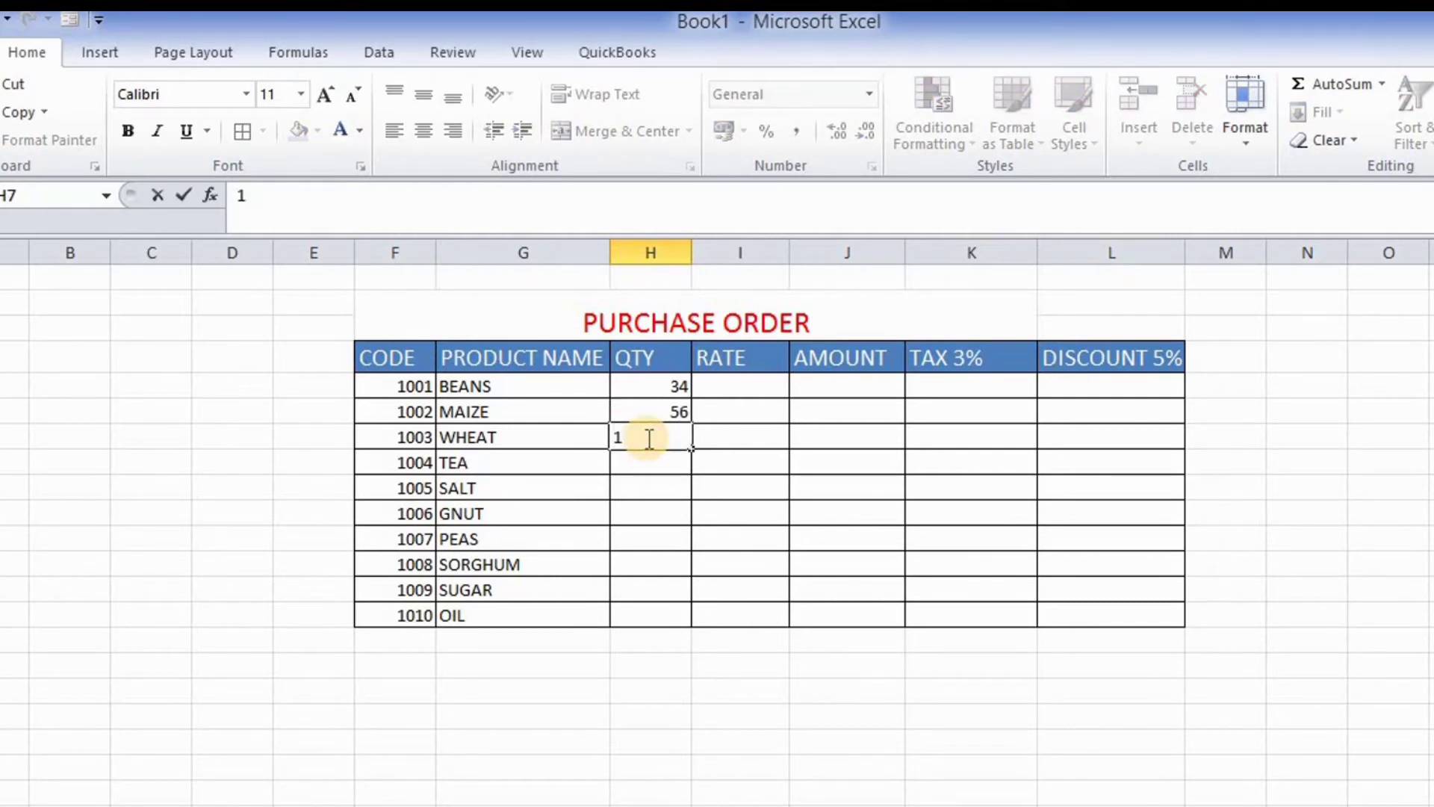
click(650, 461)
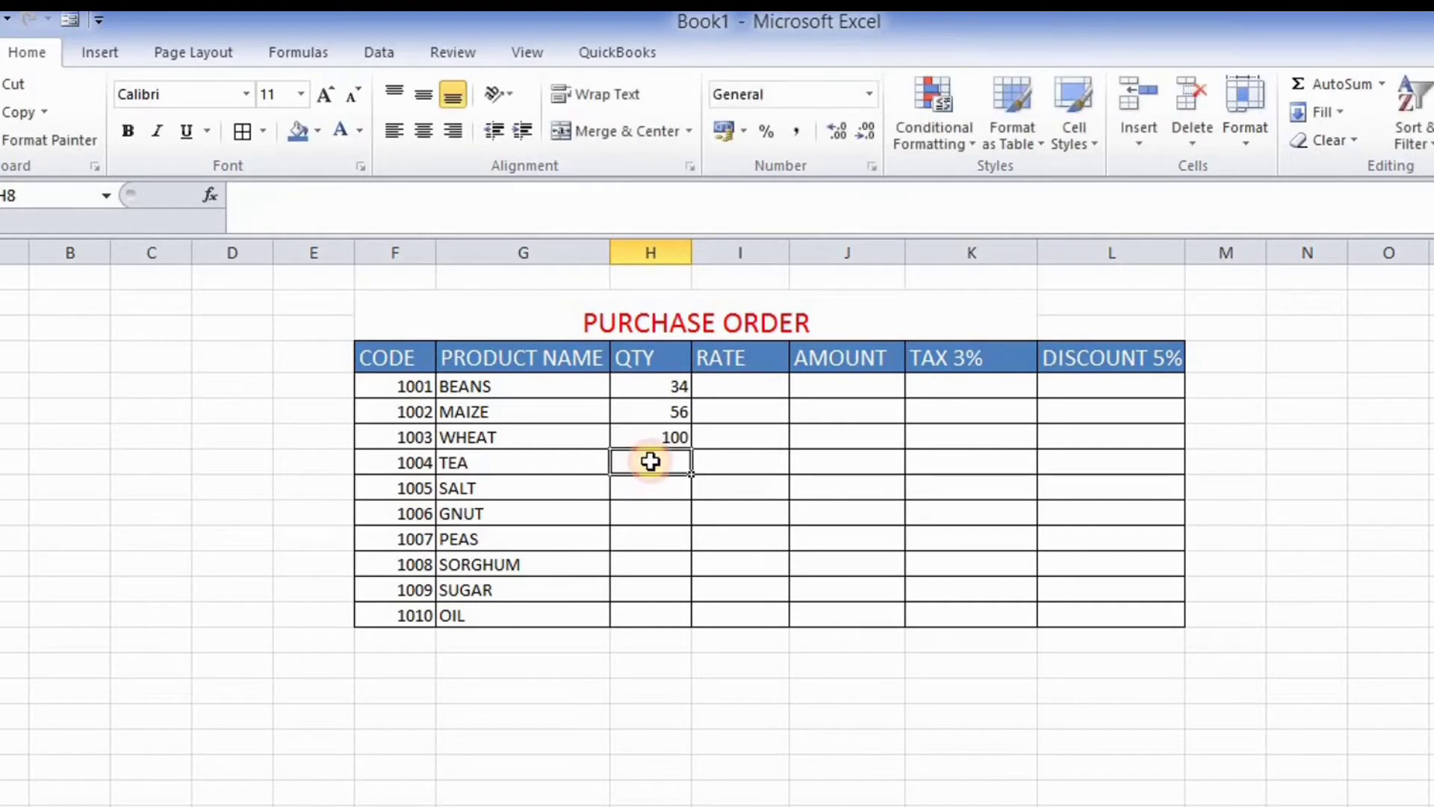
text(6)
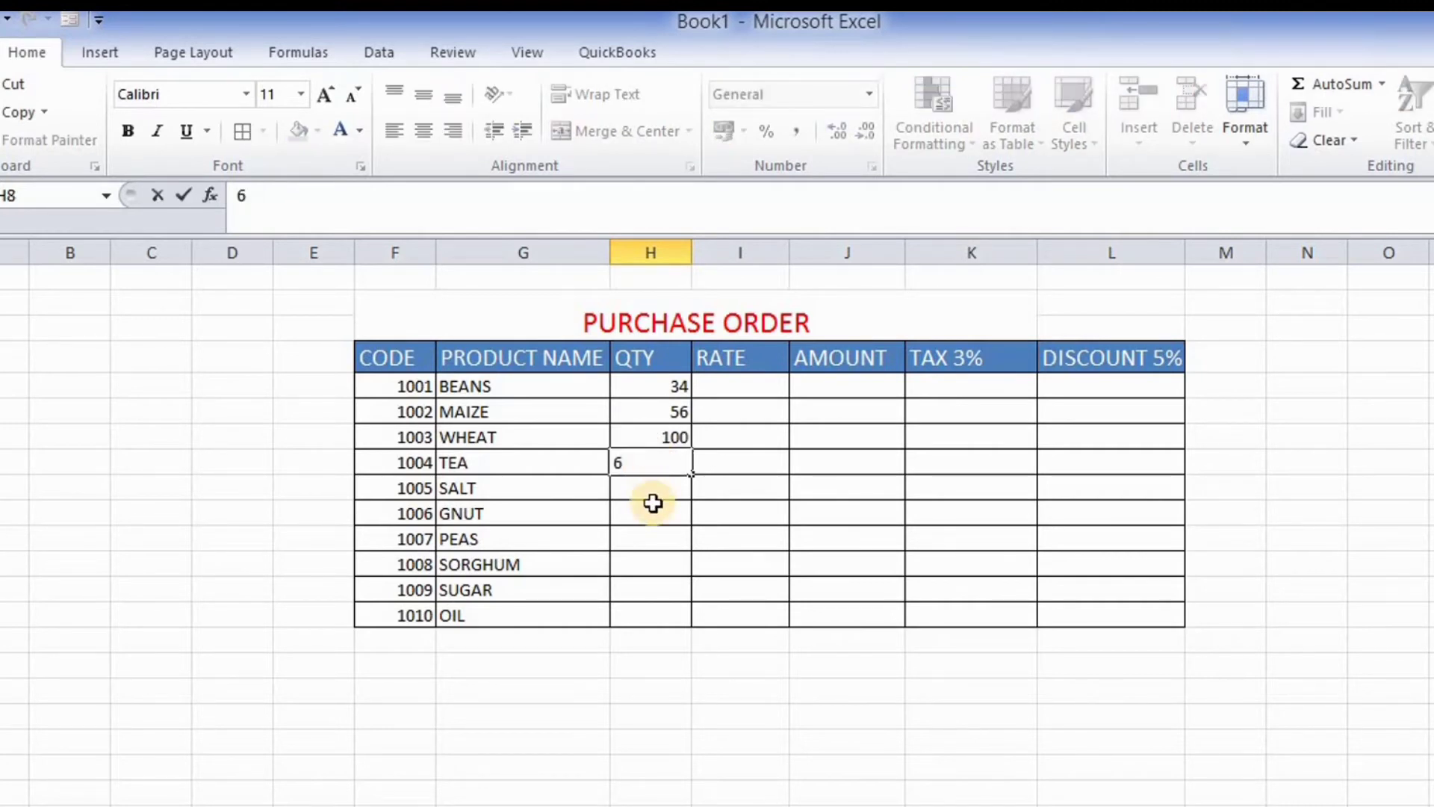
click(651, 490)
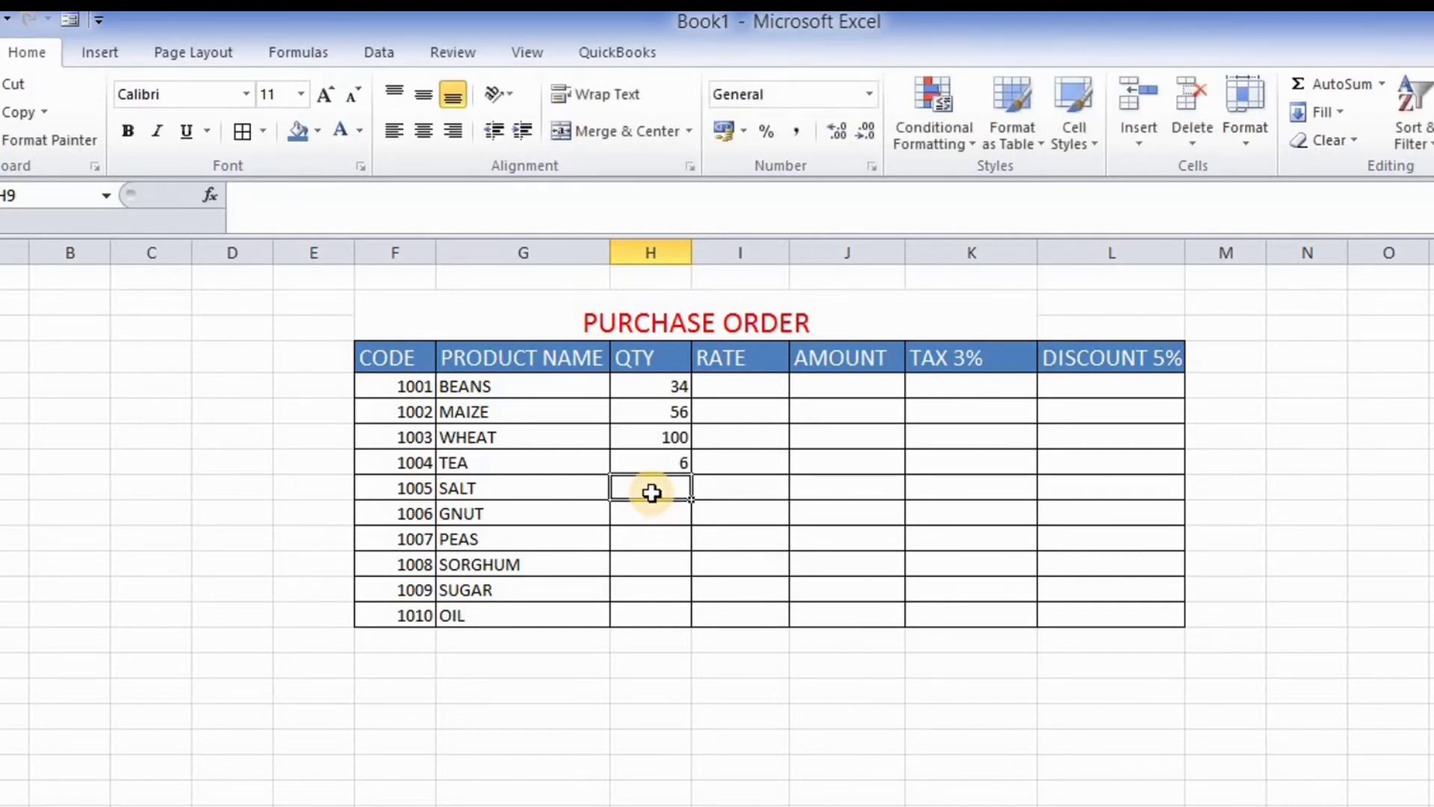
text(5)
Step: Enter the quantities 200, 50, 100, 200 and 45 in H10:H14 for GNUT through OIL
click(648, 517)
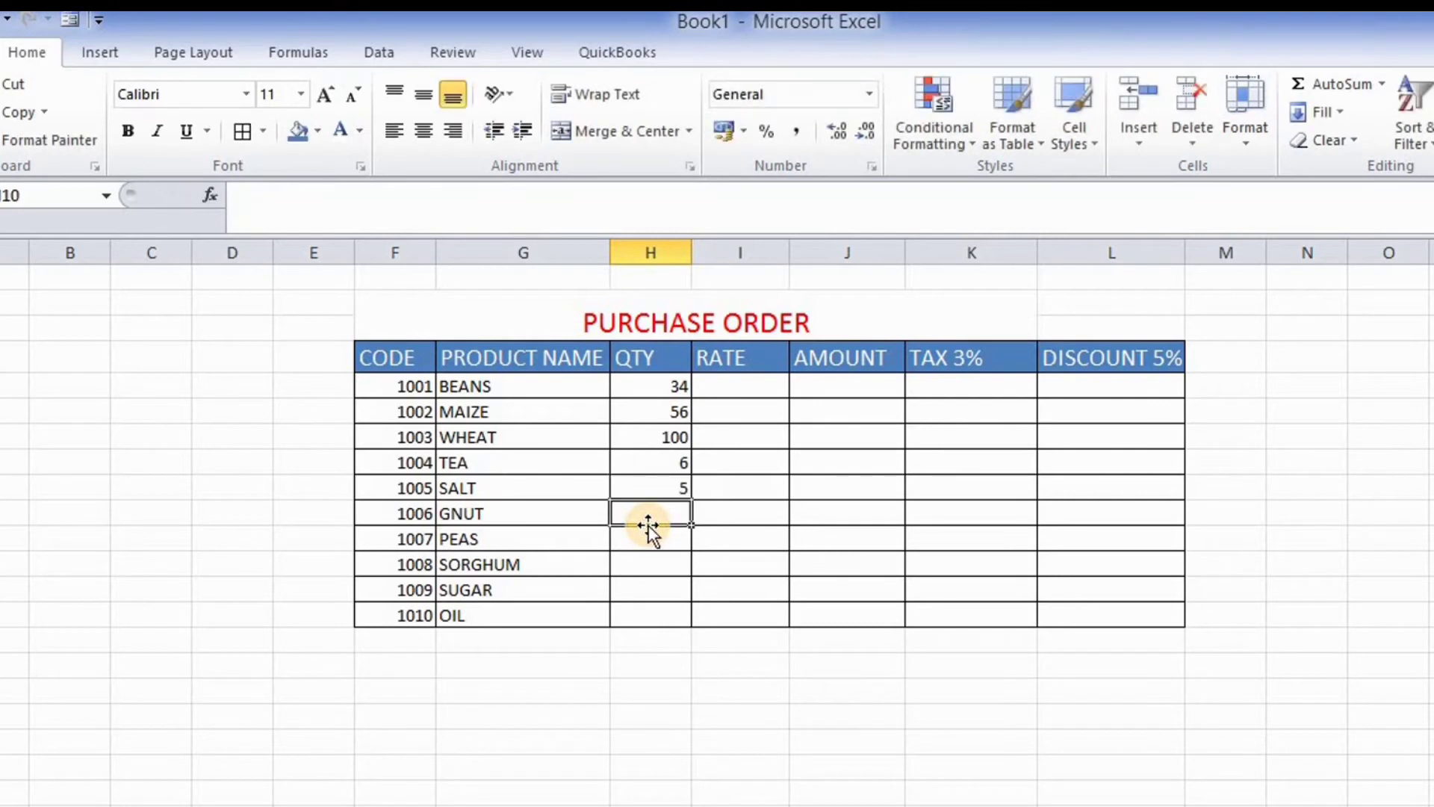
text(200)
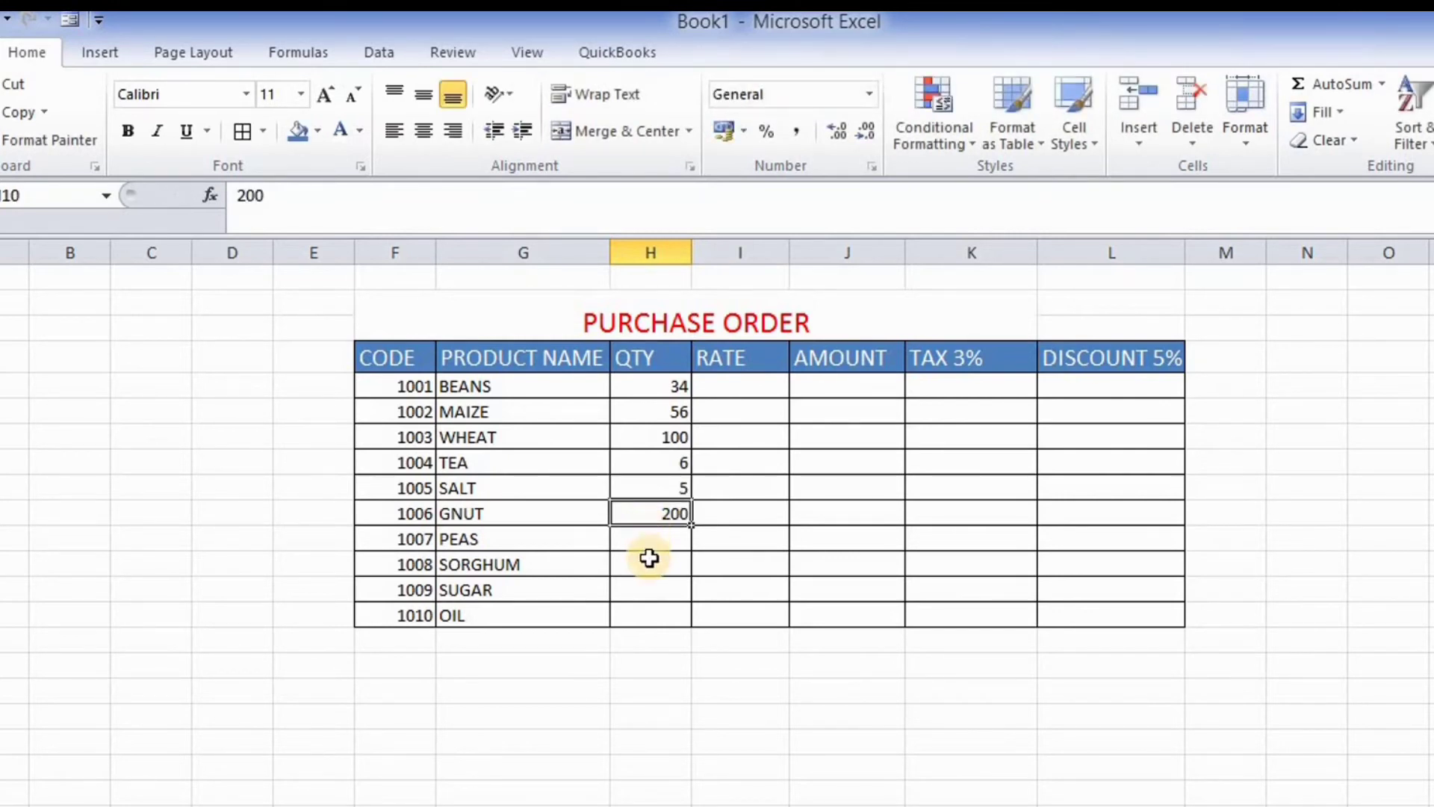
click(651, 544)
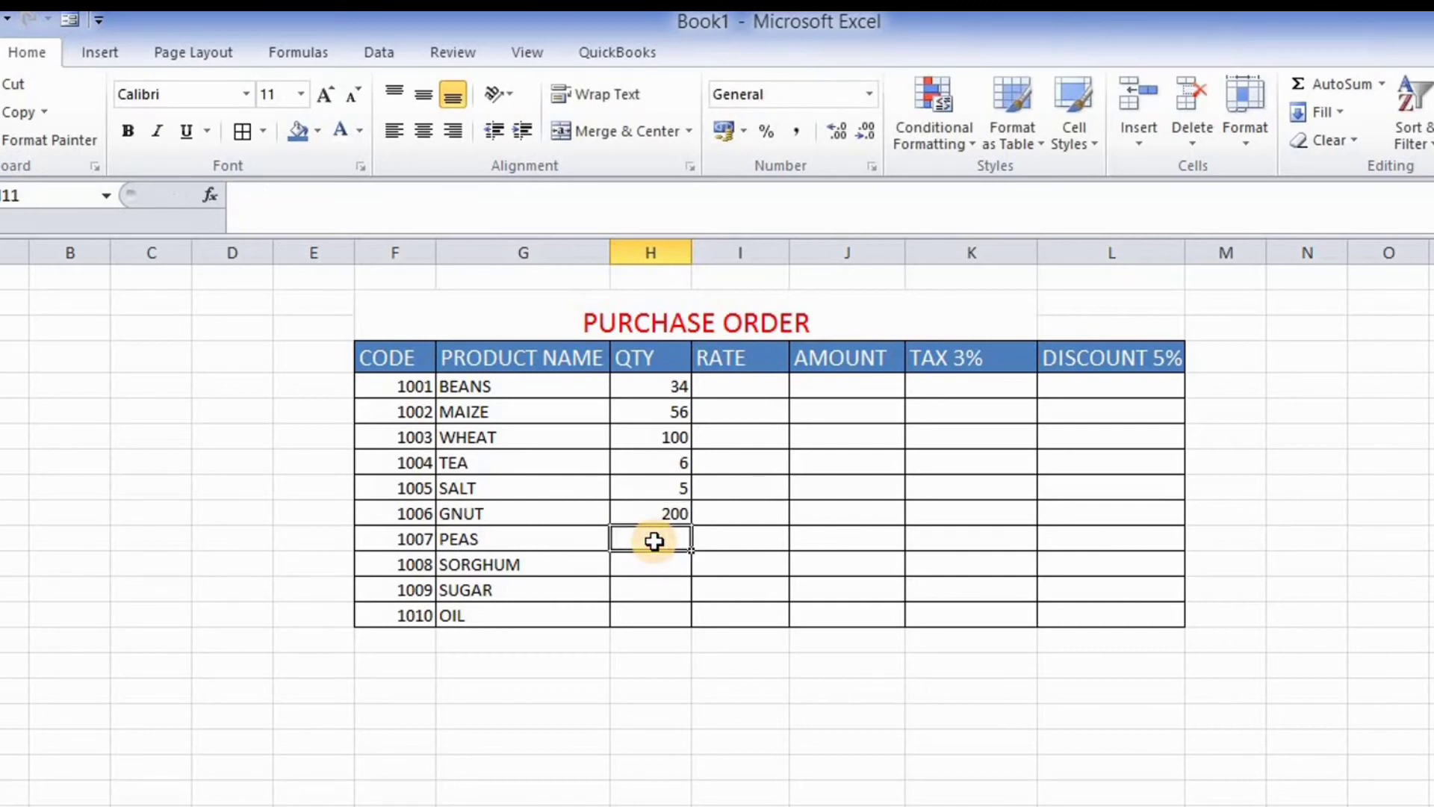
text(50)
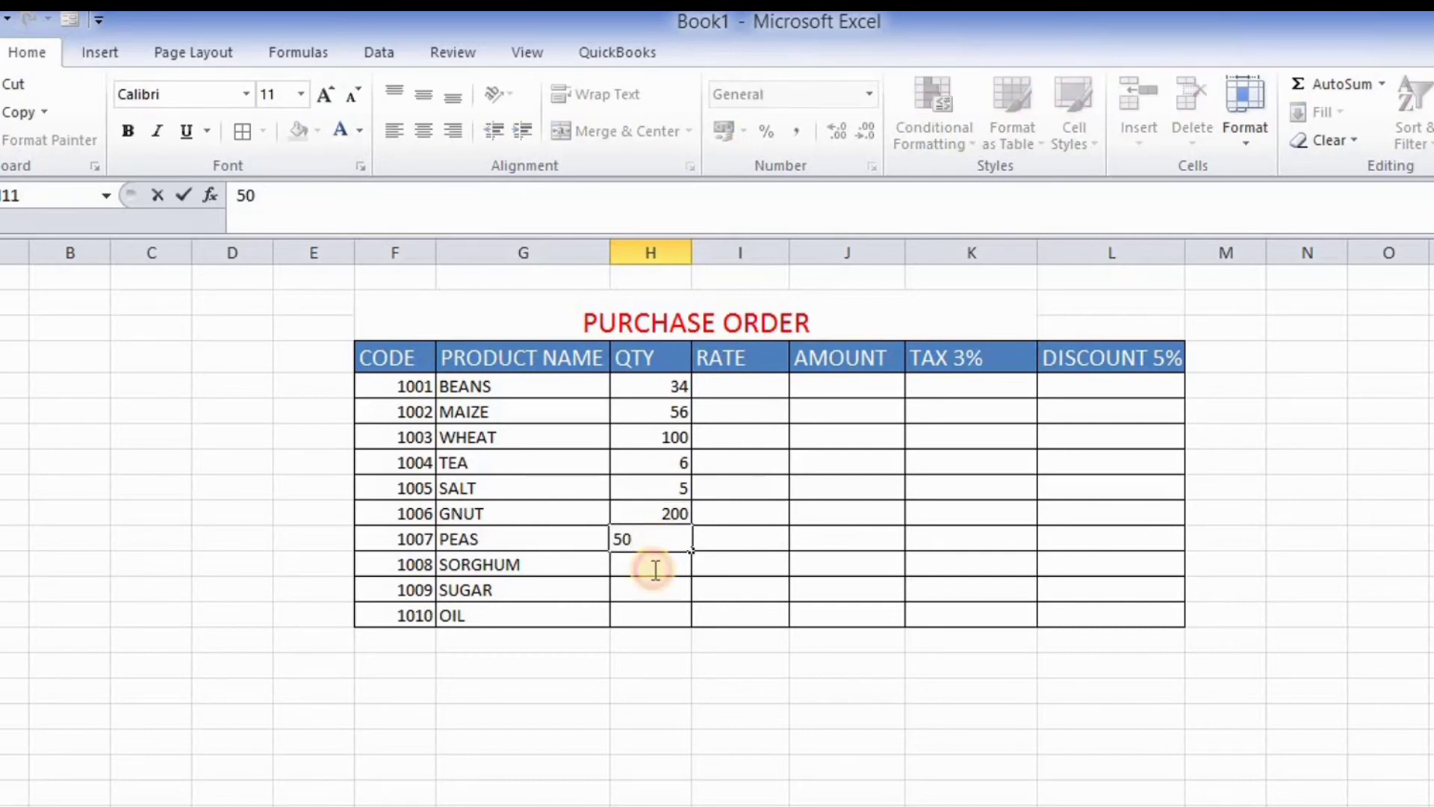
click(656, 569)
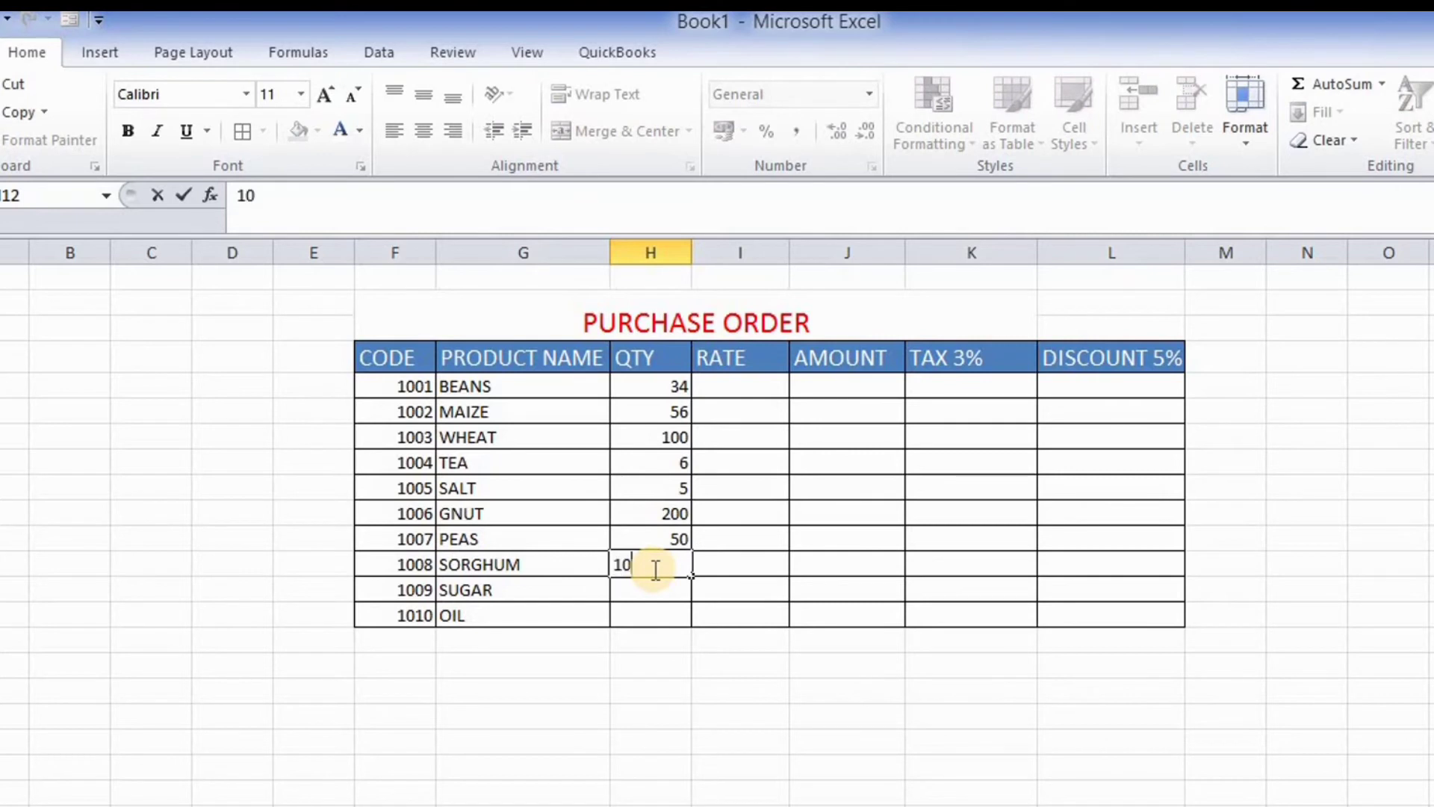
click(654, 583)
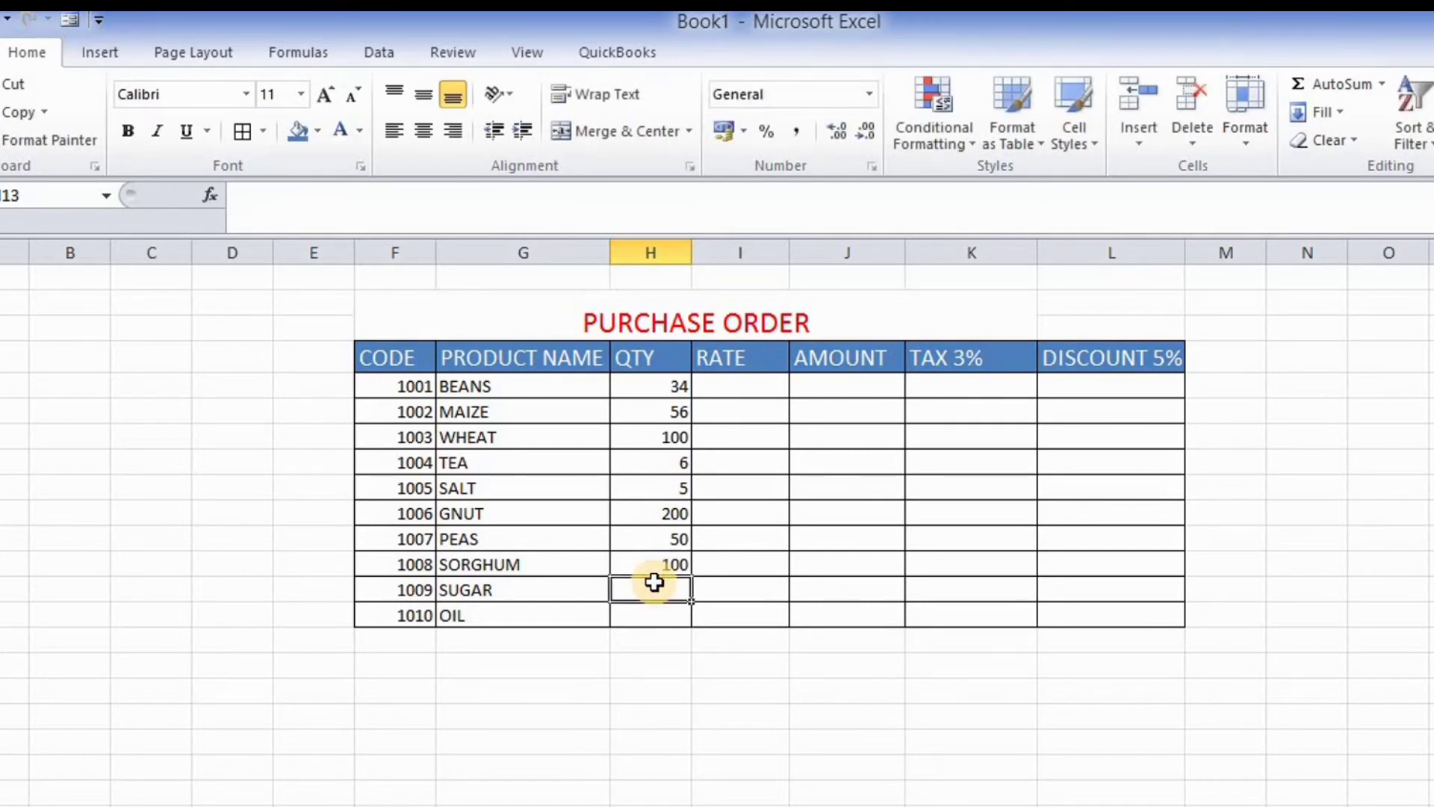
text(200)
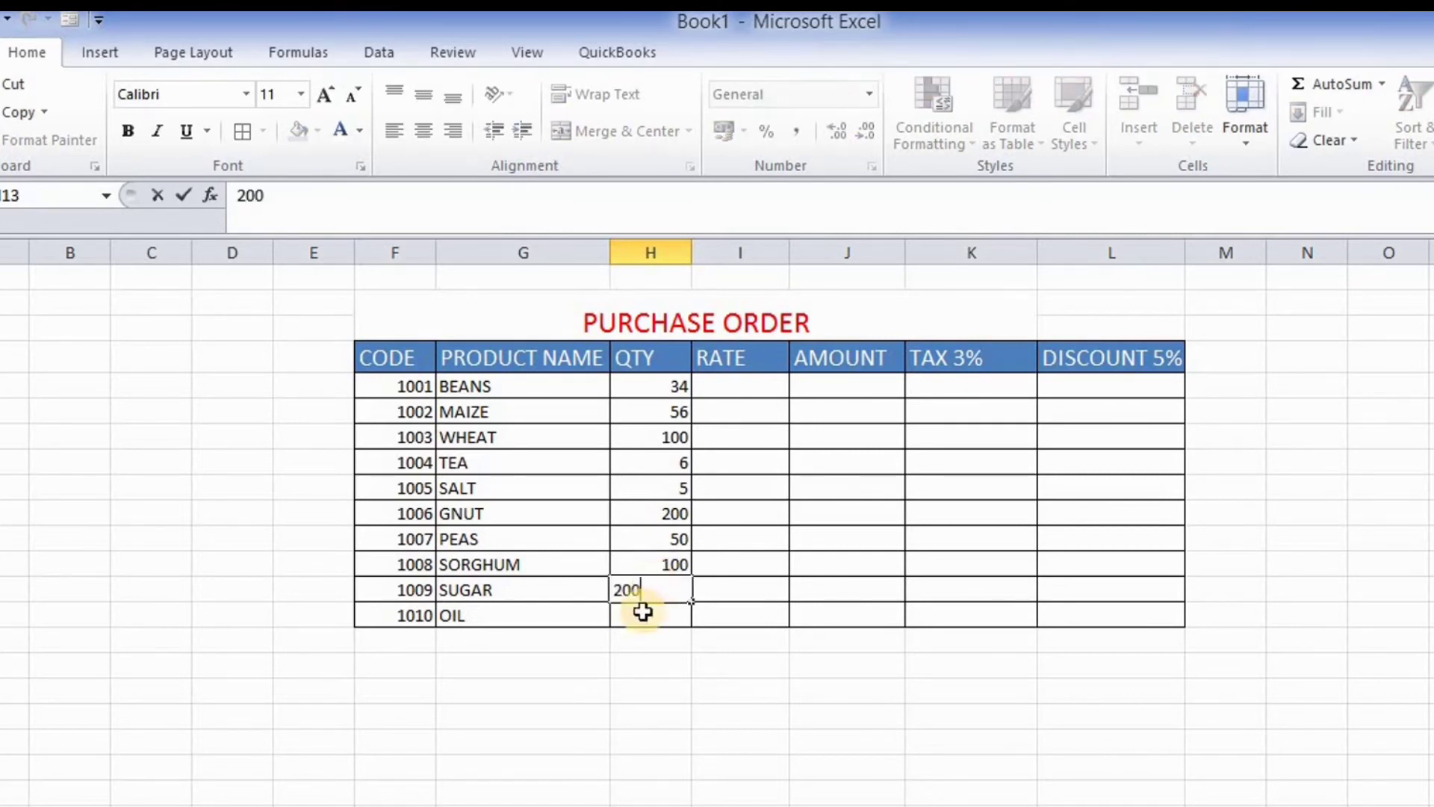
click(643, 615)
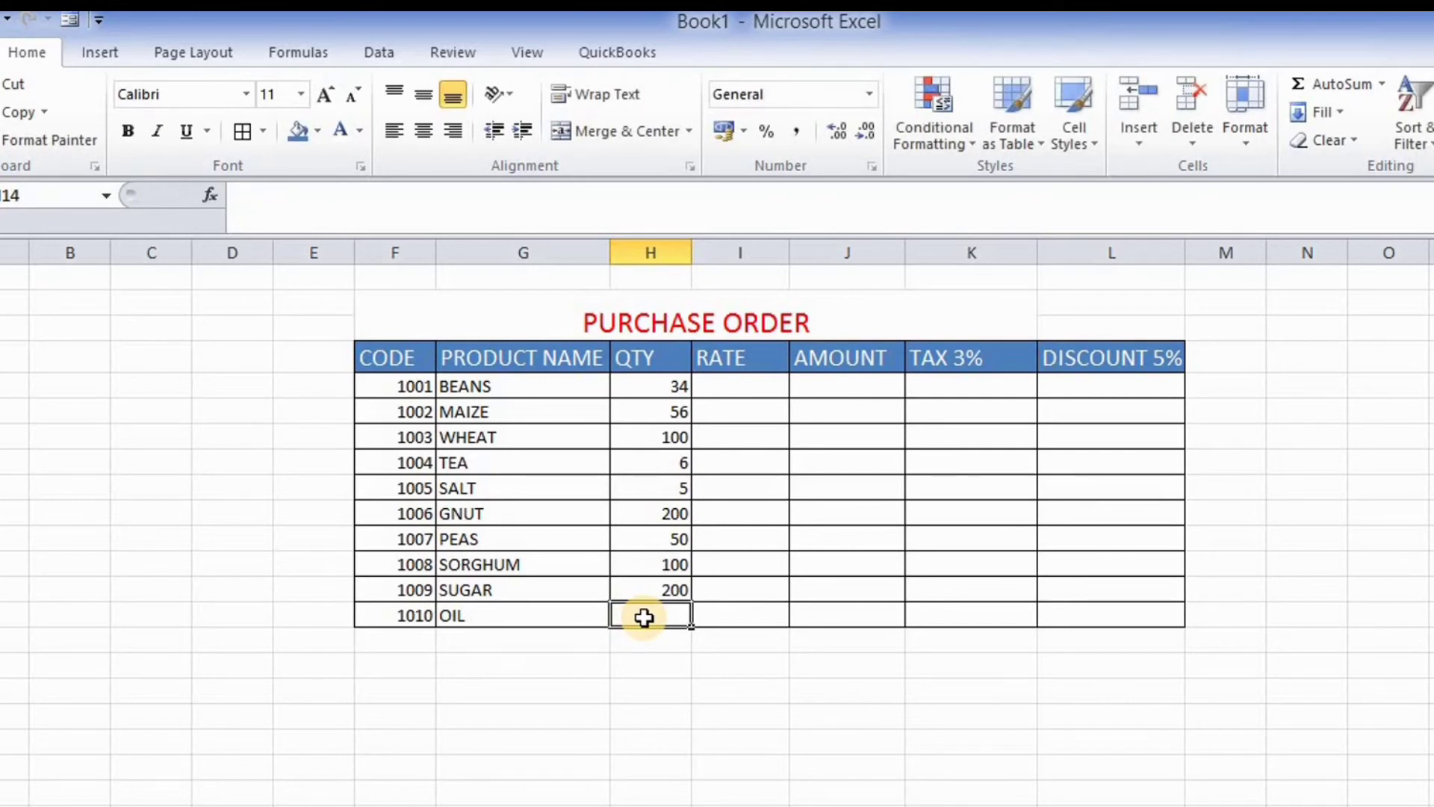
text(45)
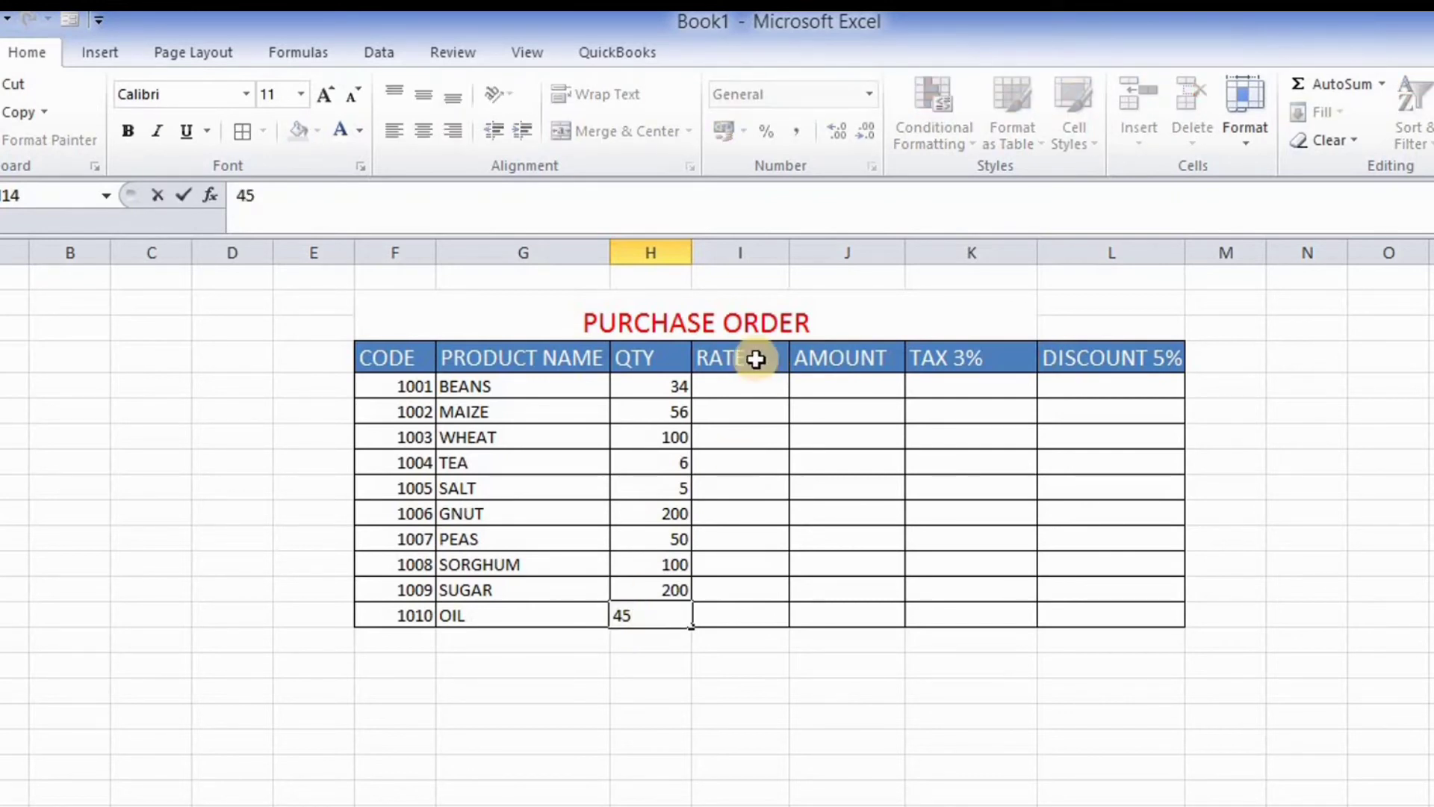
Step: Enter the rates 34, 25 and 150 in I5:I7 for BEANS, MAIZE and WHEAT
click(732, 385)
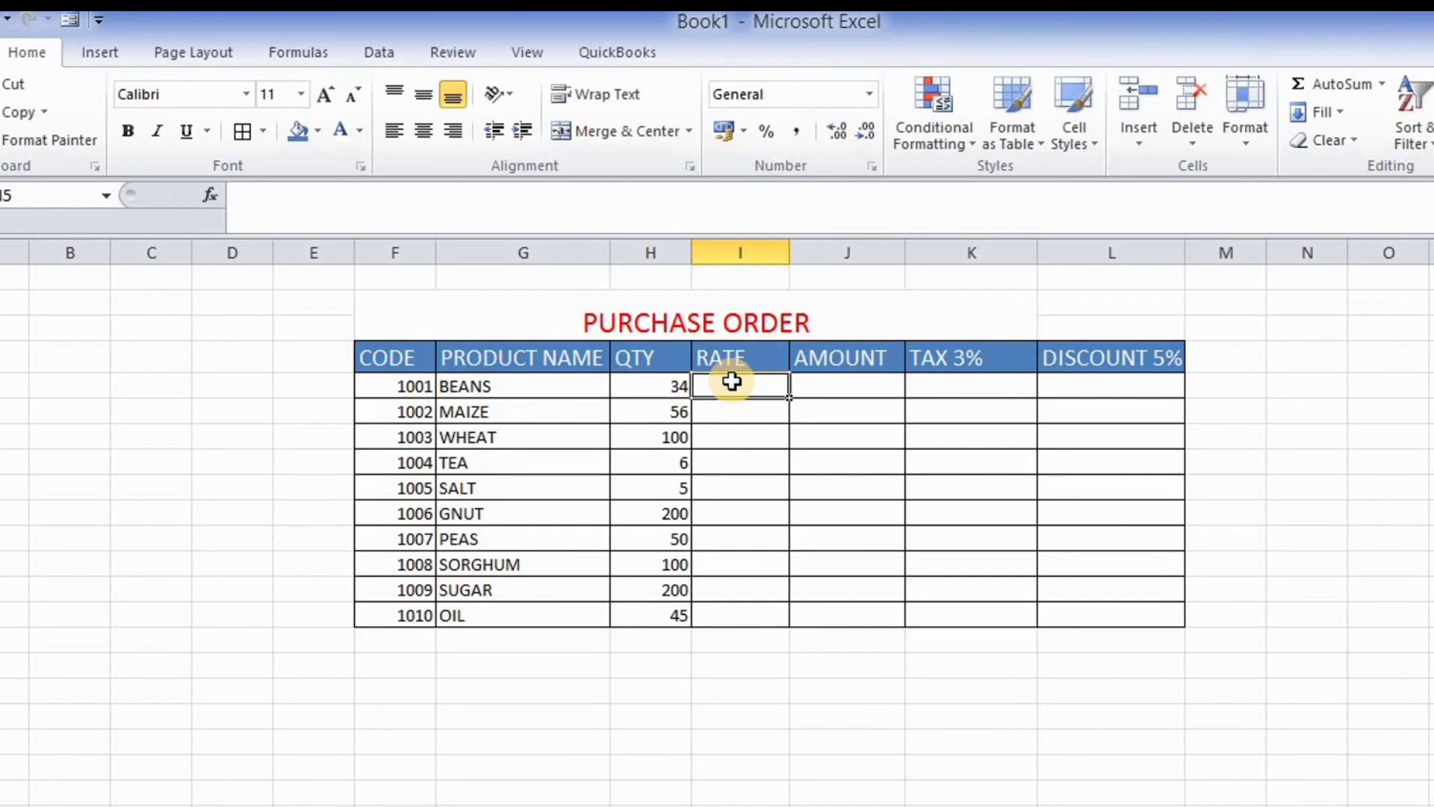
text(34)
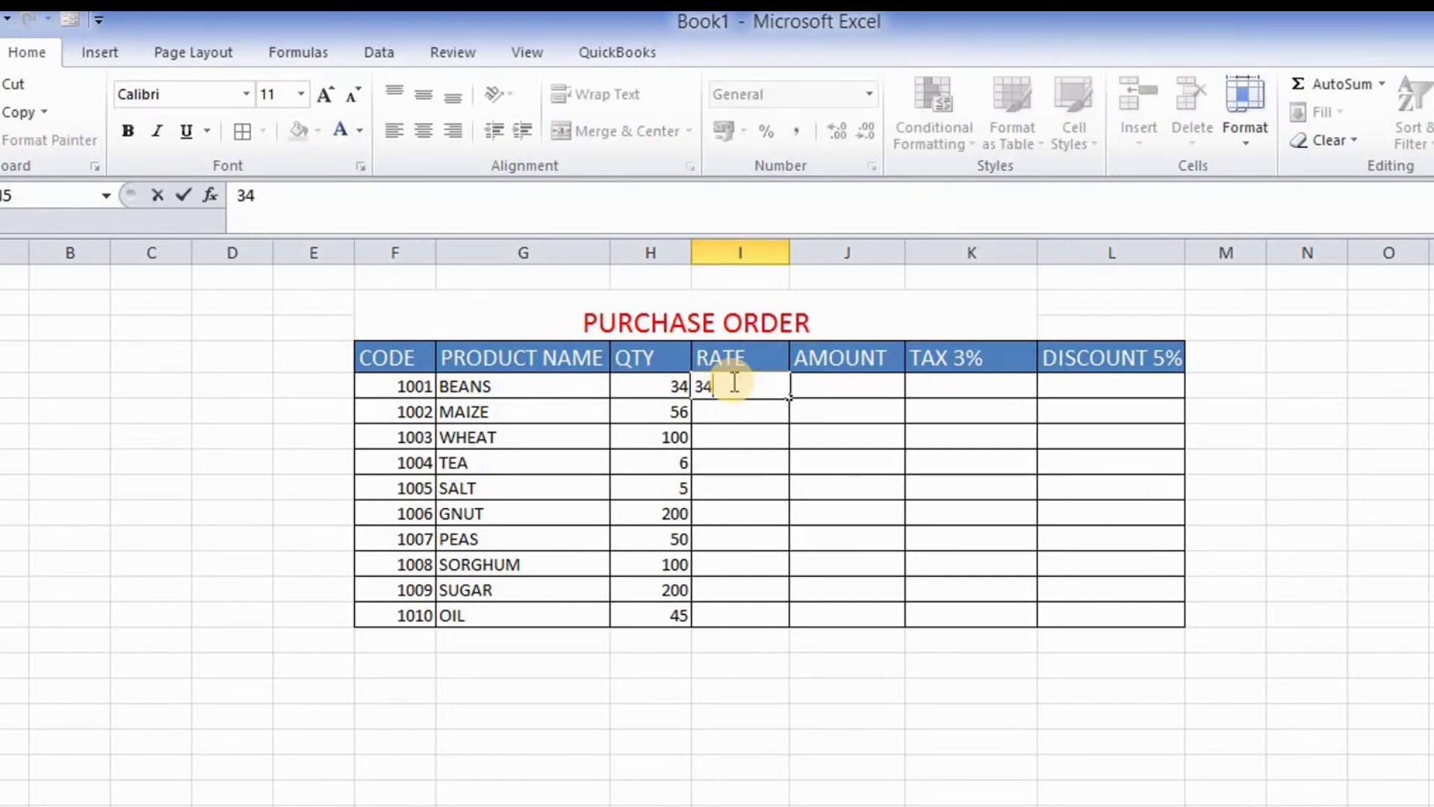
click(743, 407)
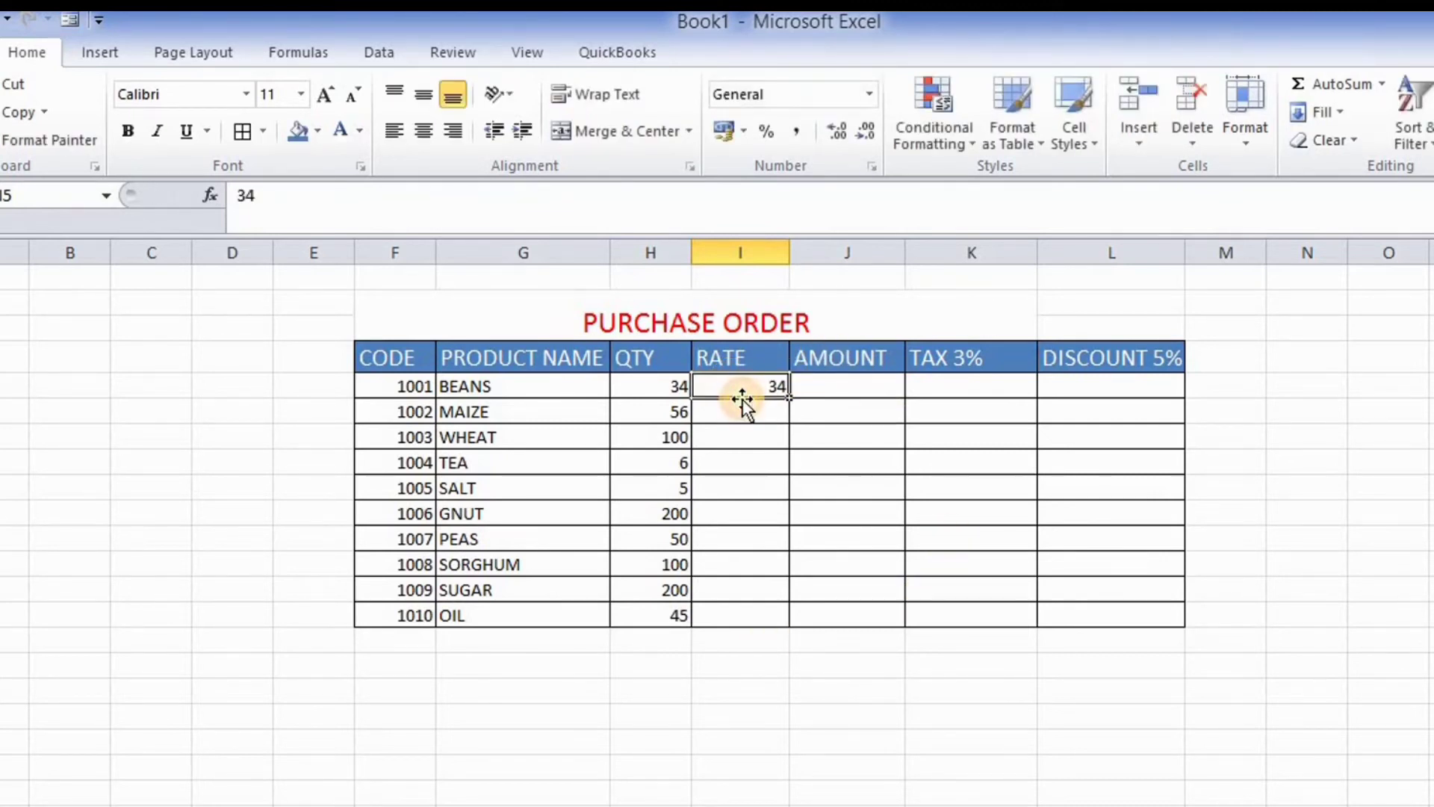
text(2)
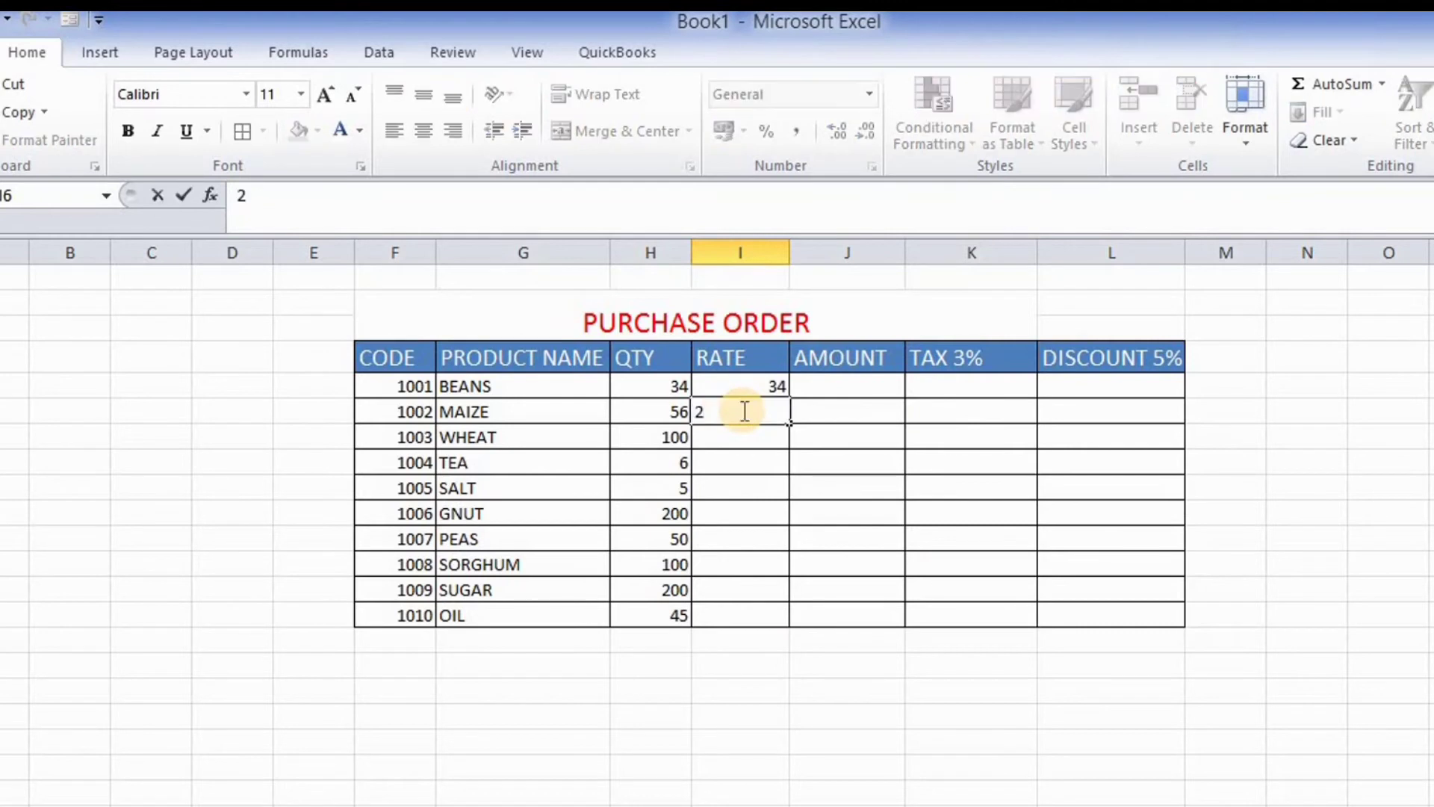
text(5)
click(766, 436)
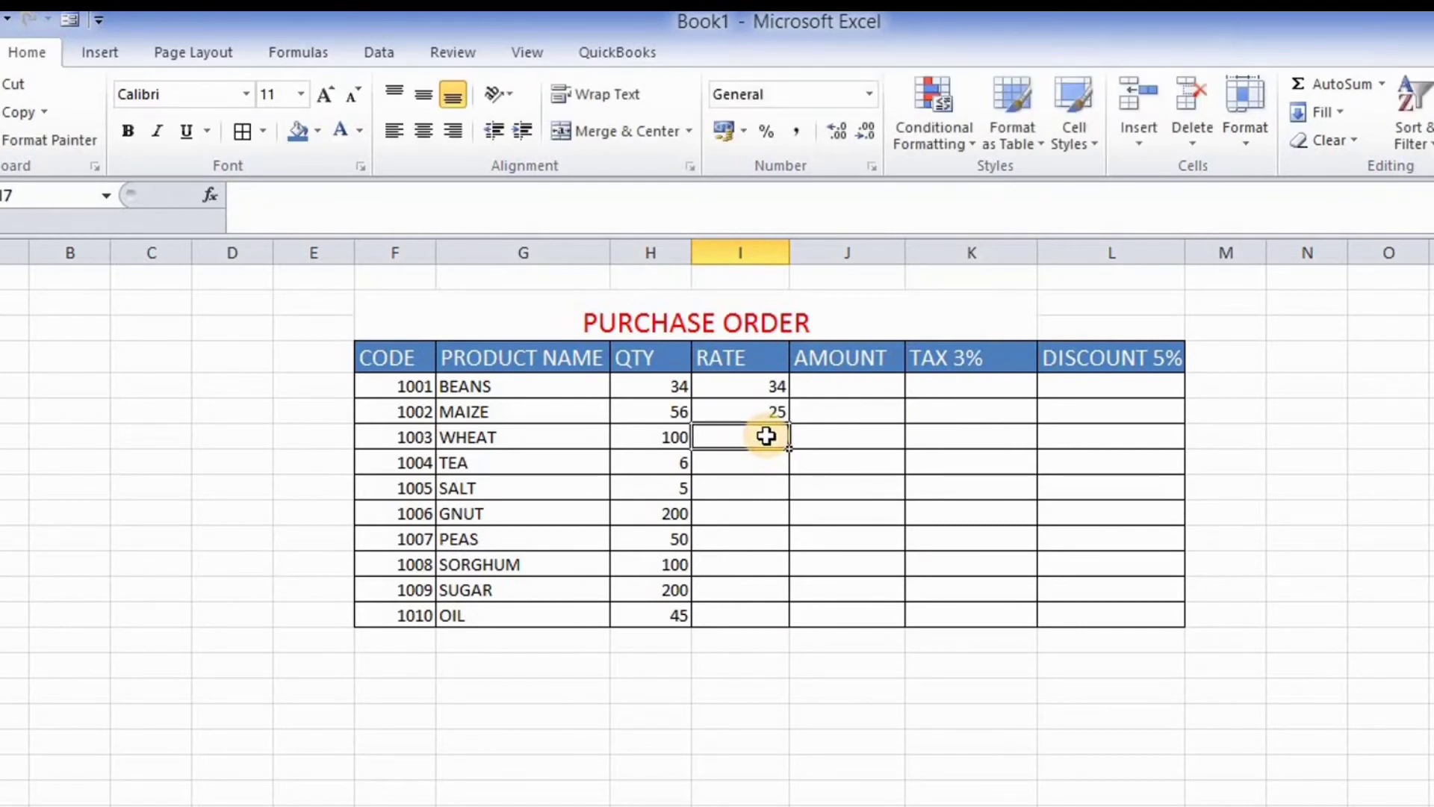
text(1)
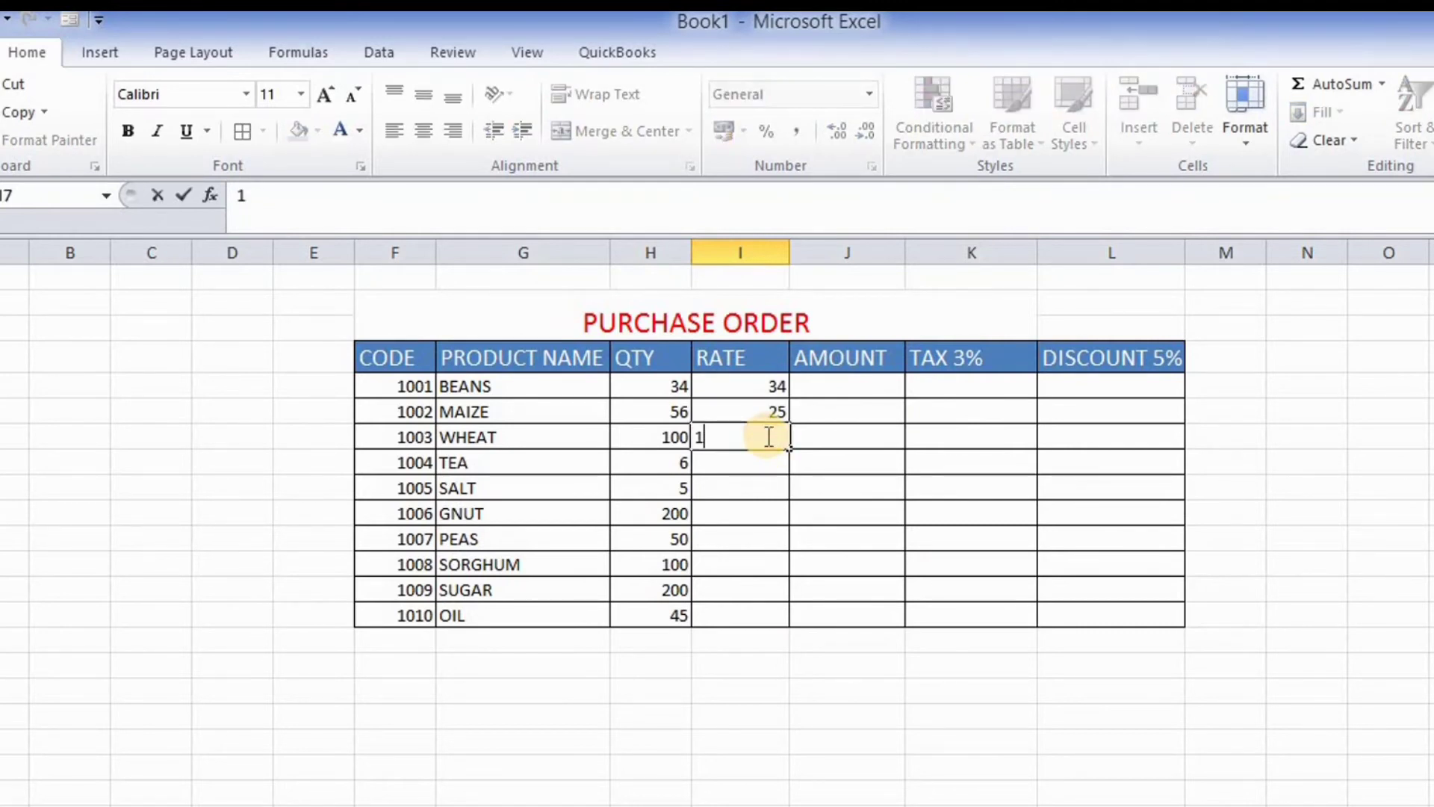
text(50)
click(739, 462)
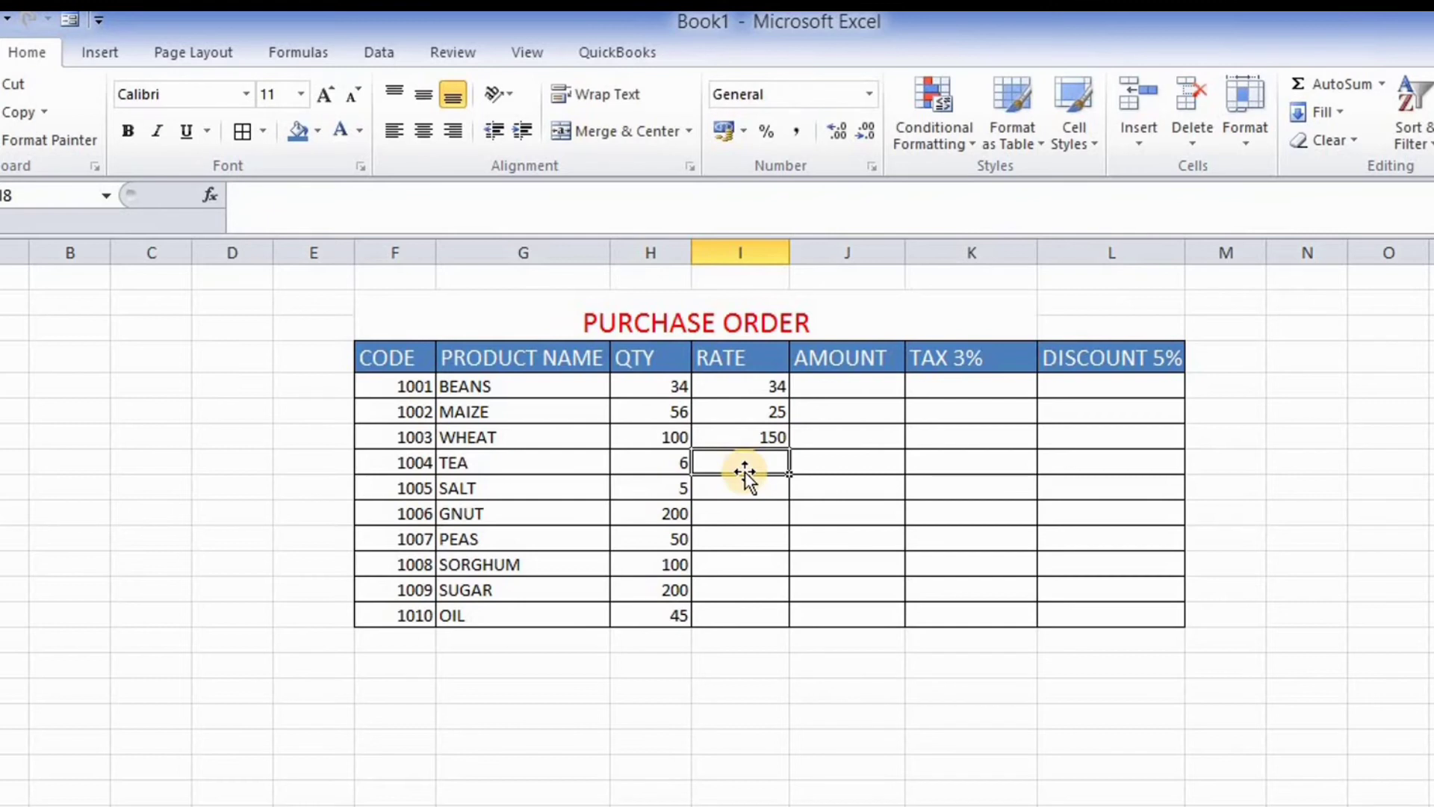
Step: Change the WHEAT rate in I7 to 34 and enter the rates 3, 5, 67, 45, 13, 30 and 15 in I8:I14
click(775, 433)
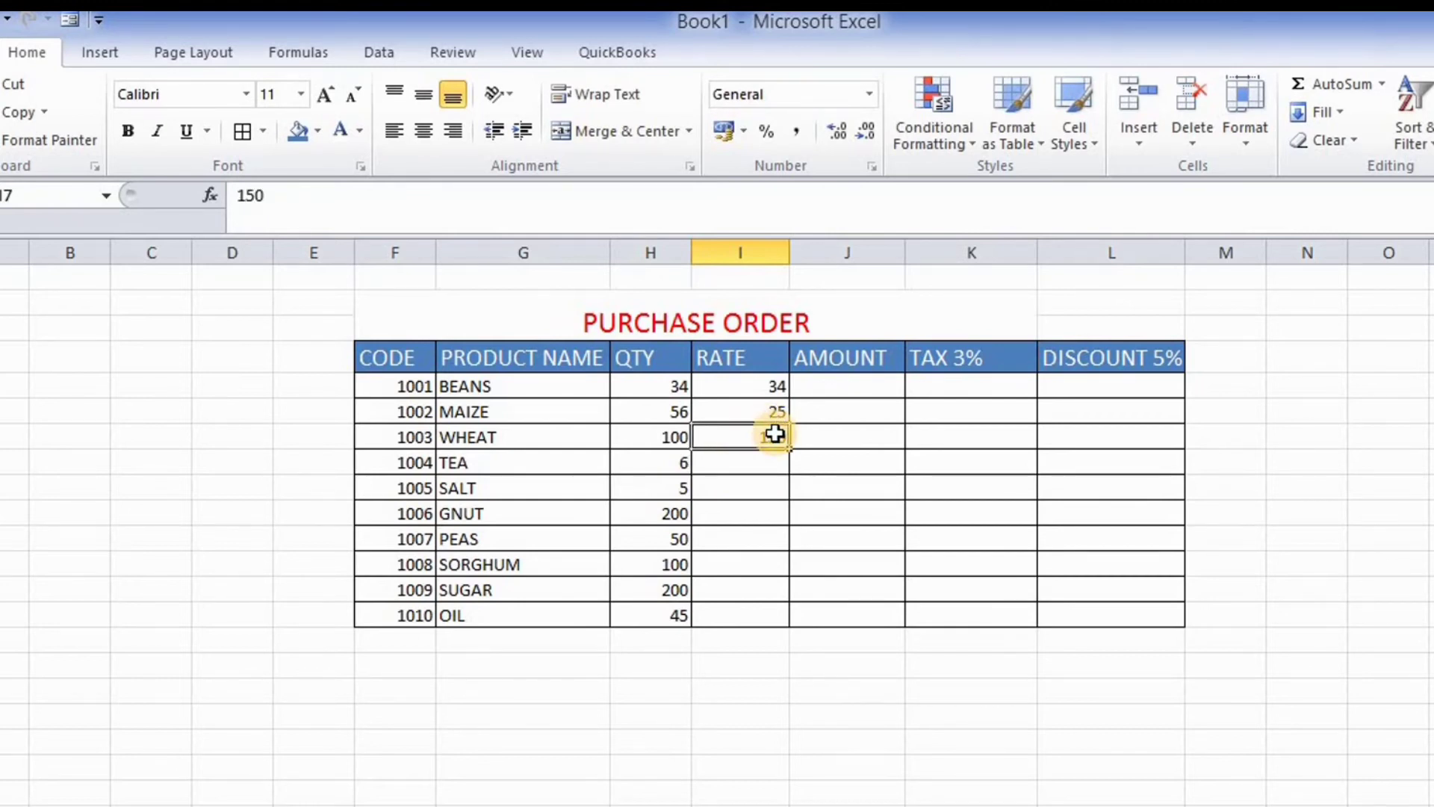
key(BackSpace)
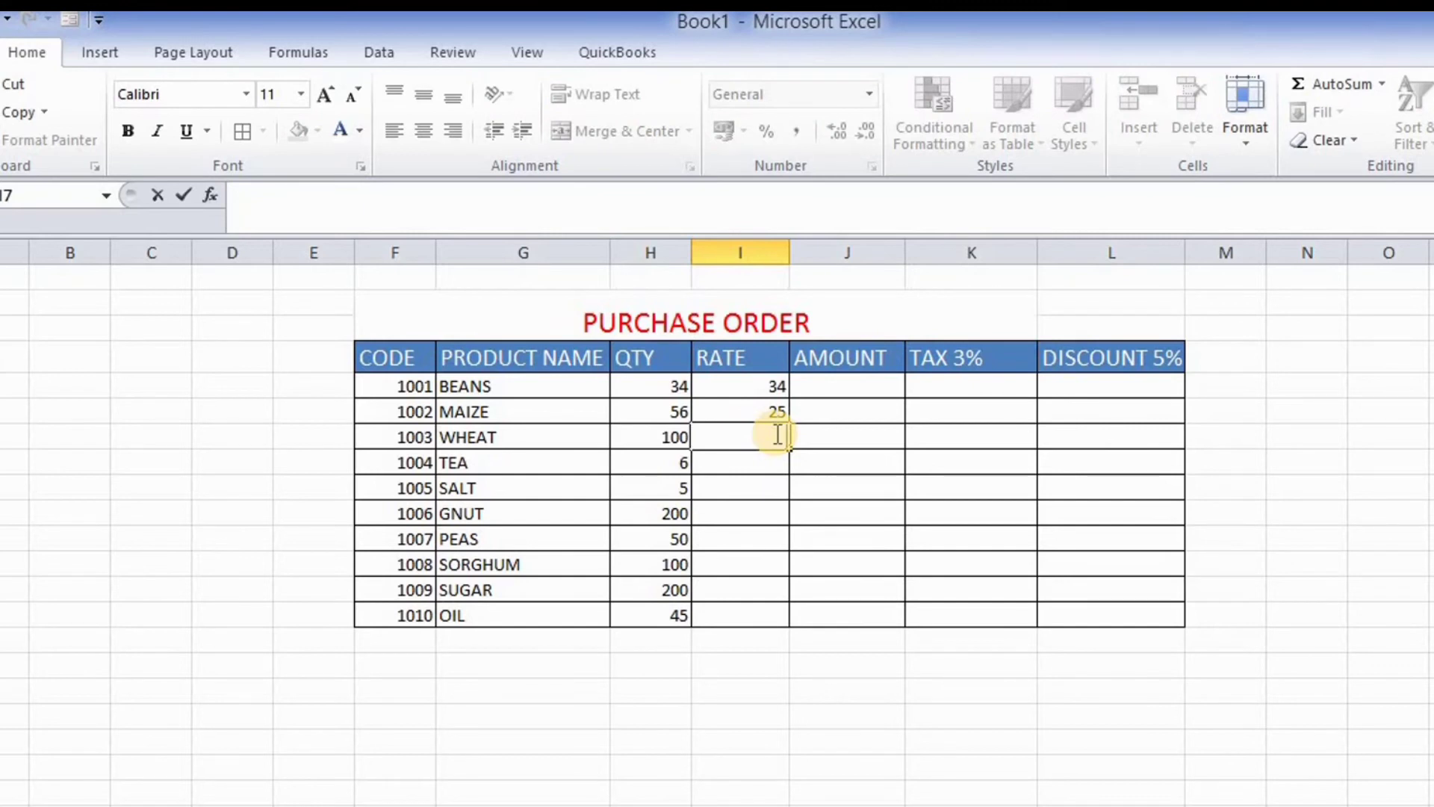
text(34)
key(Return)
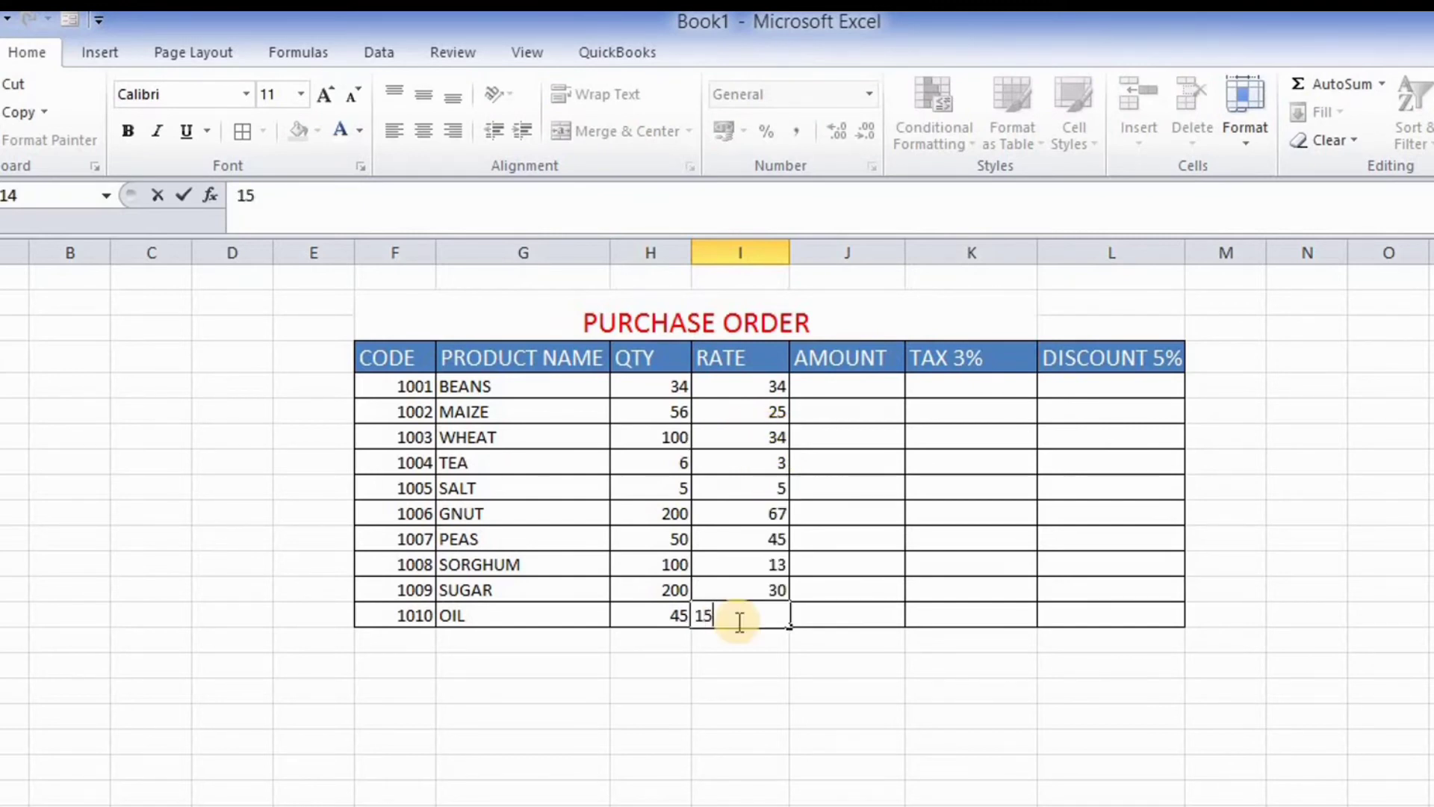
click(807, 391)
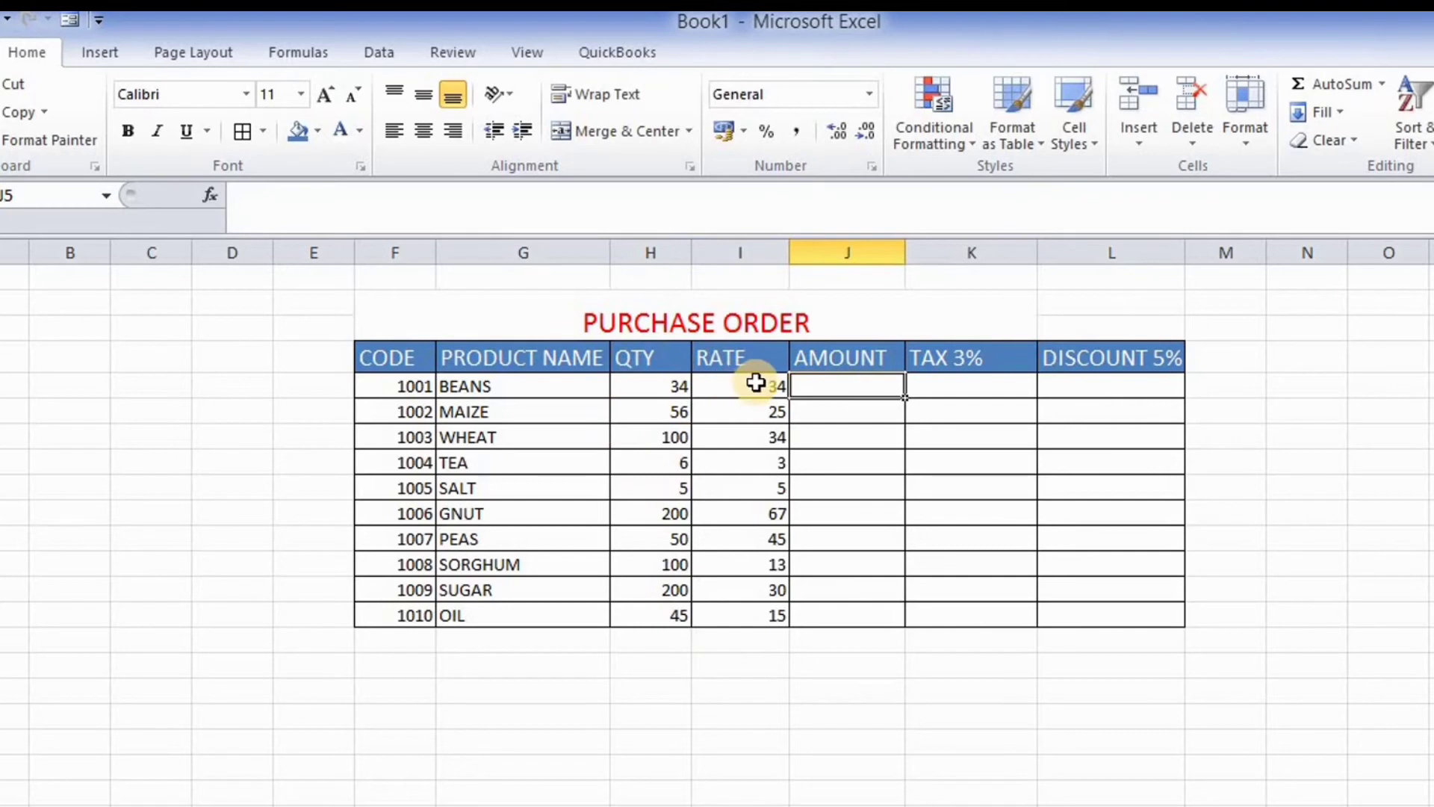
Step: Apply the $ English (U.S.) accounting format to the RATE values in I5:I15
drag(756, 383, 777, 641)
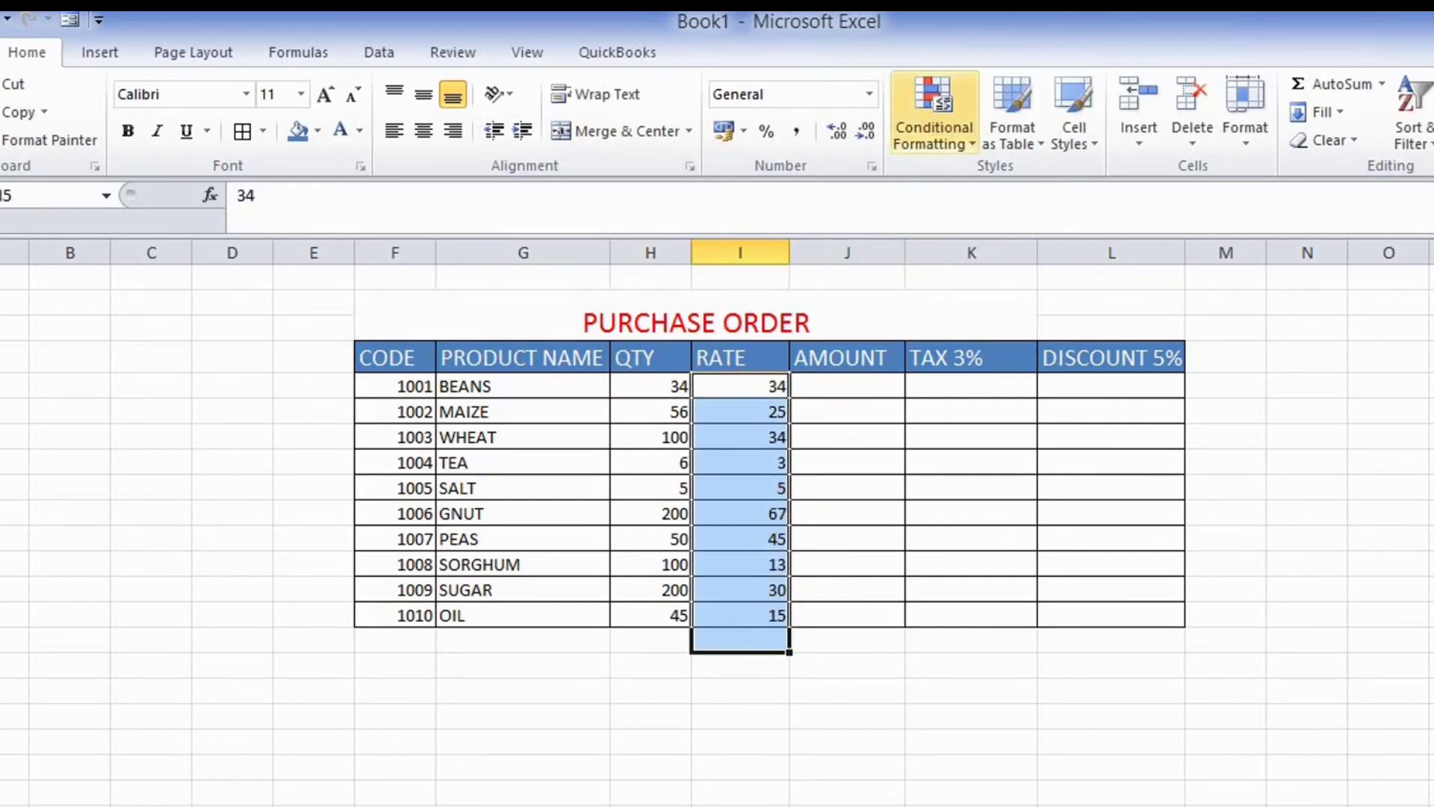
click(744, 132)
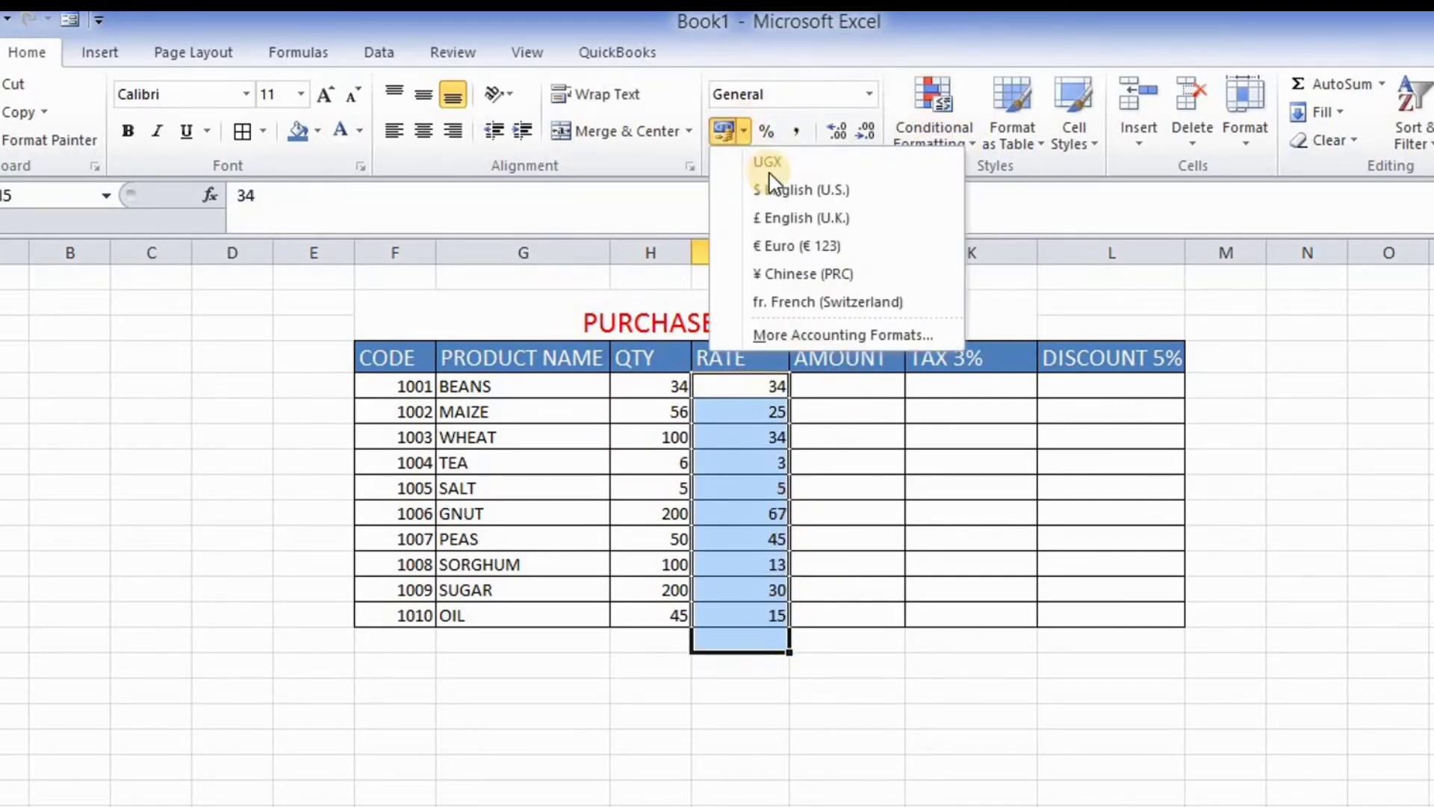
click(791, 189)
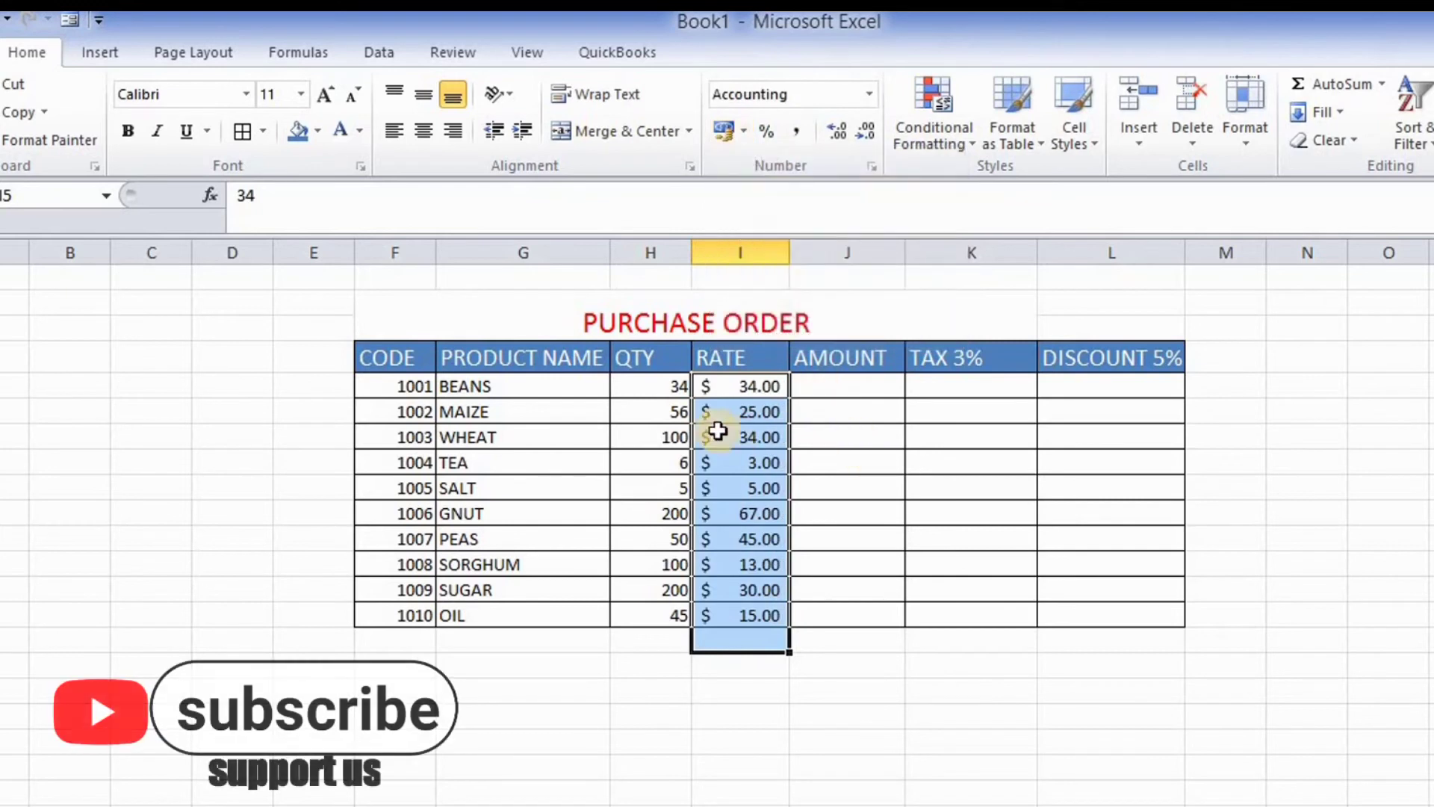
Step: Calculate the BEANS amount in J5 with =I5*H5 and fill the formula down to J14
click(669, 381)
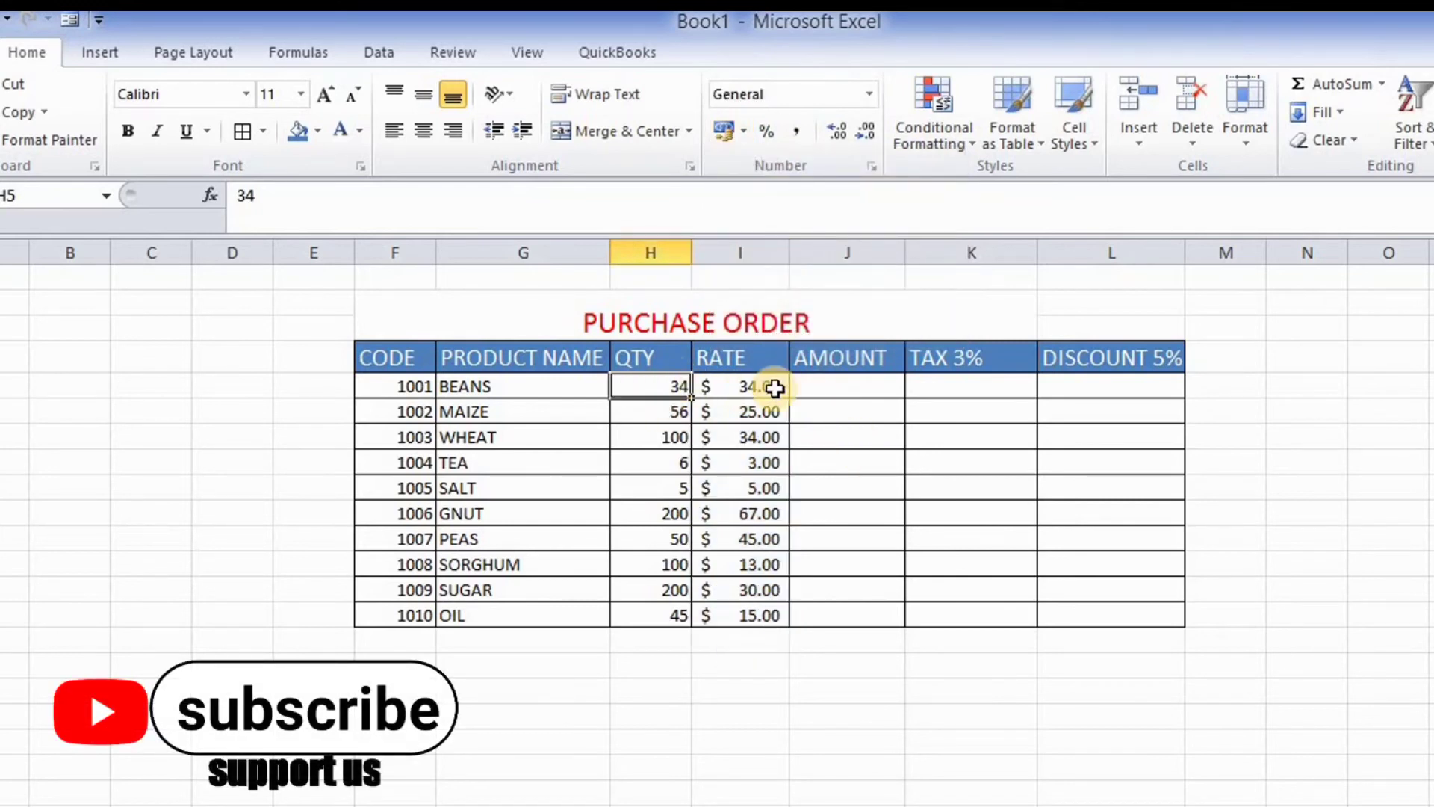
double_click(775, 388)
click(827, 389)
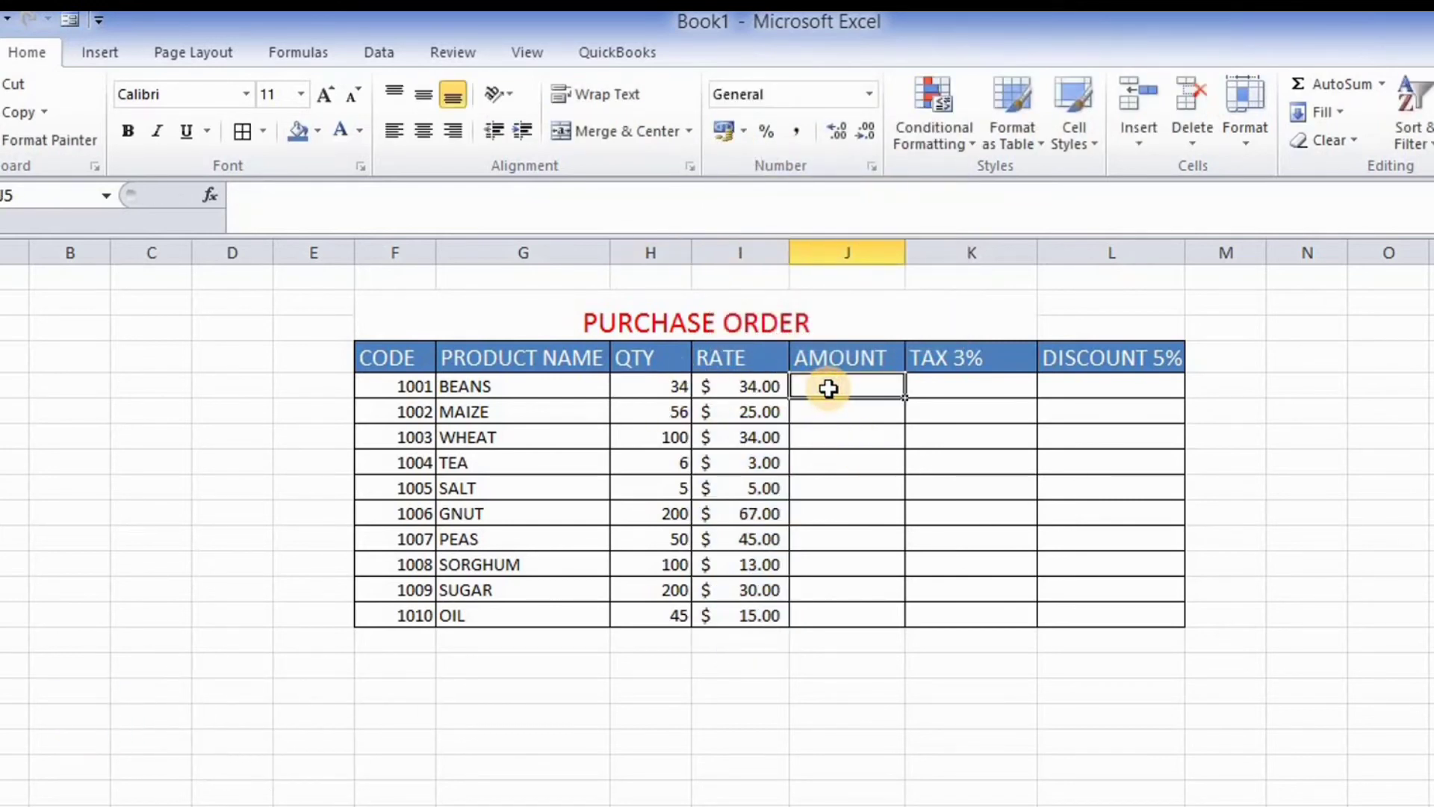
text(=)
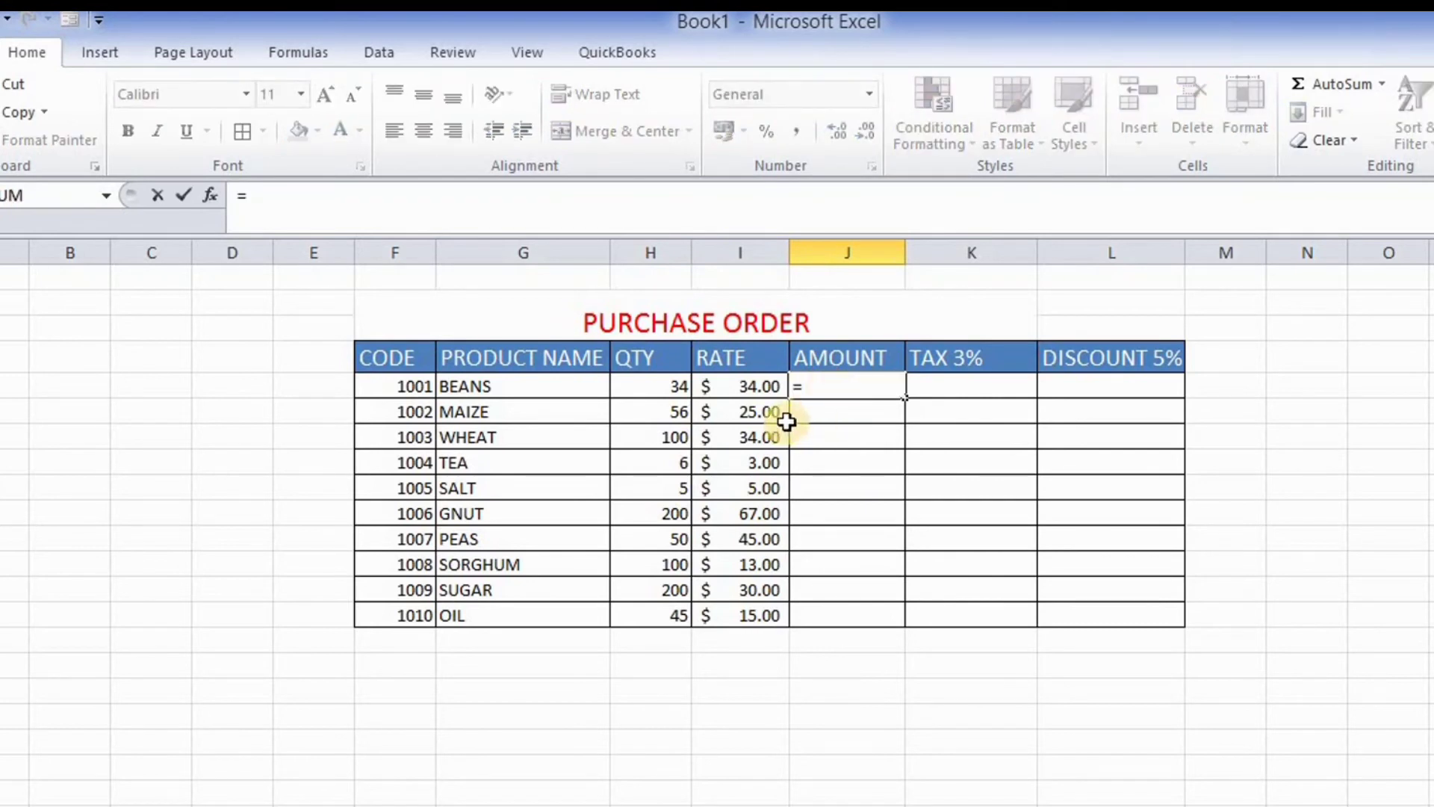
click(755, 387)
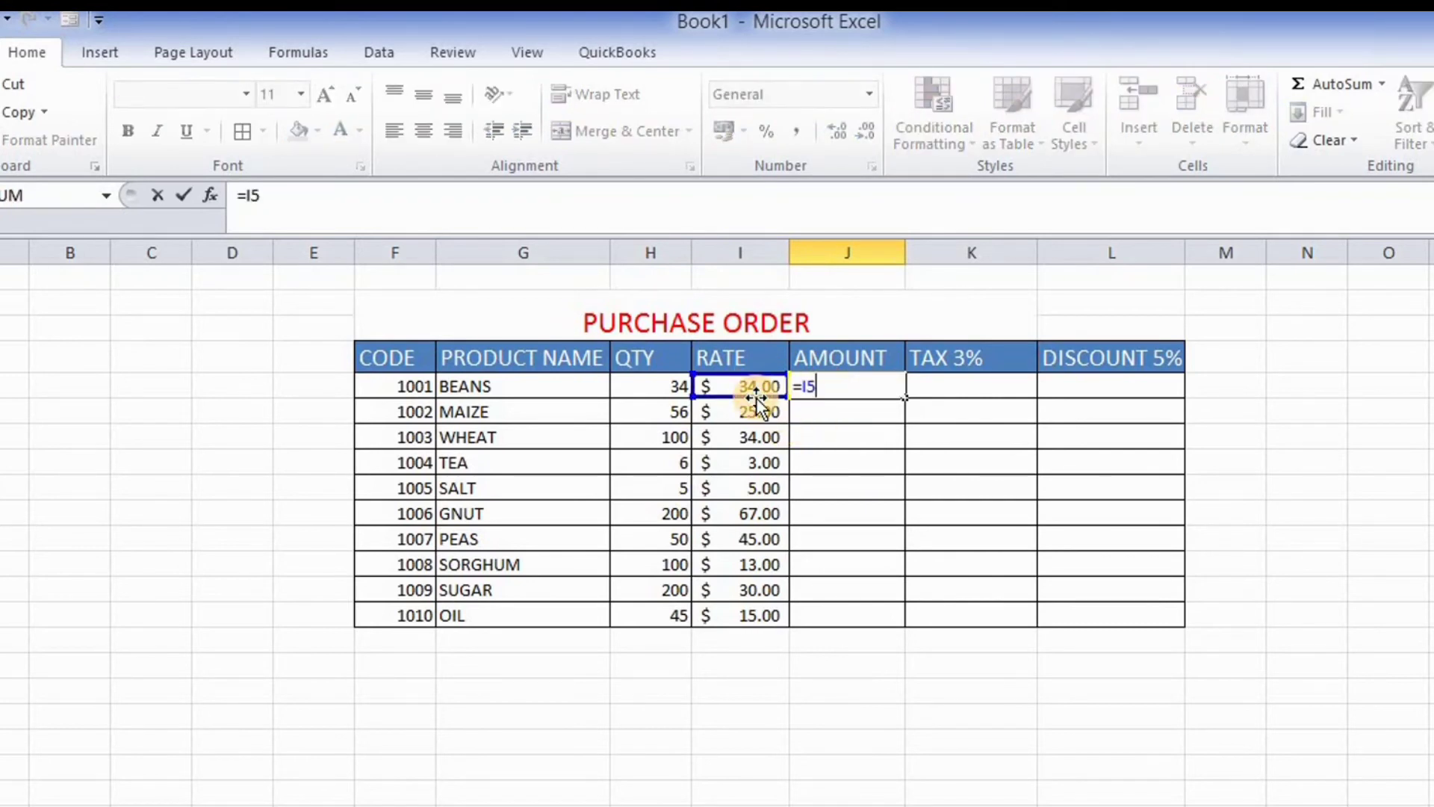
text(*)
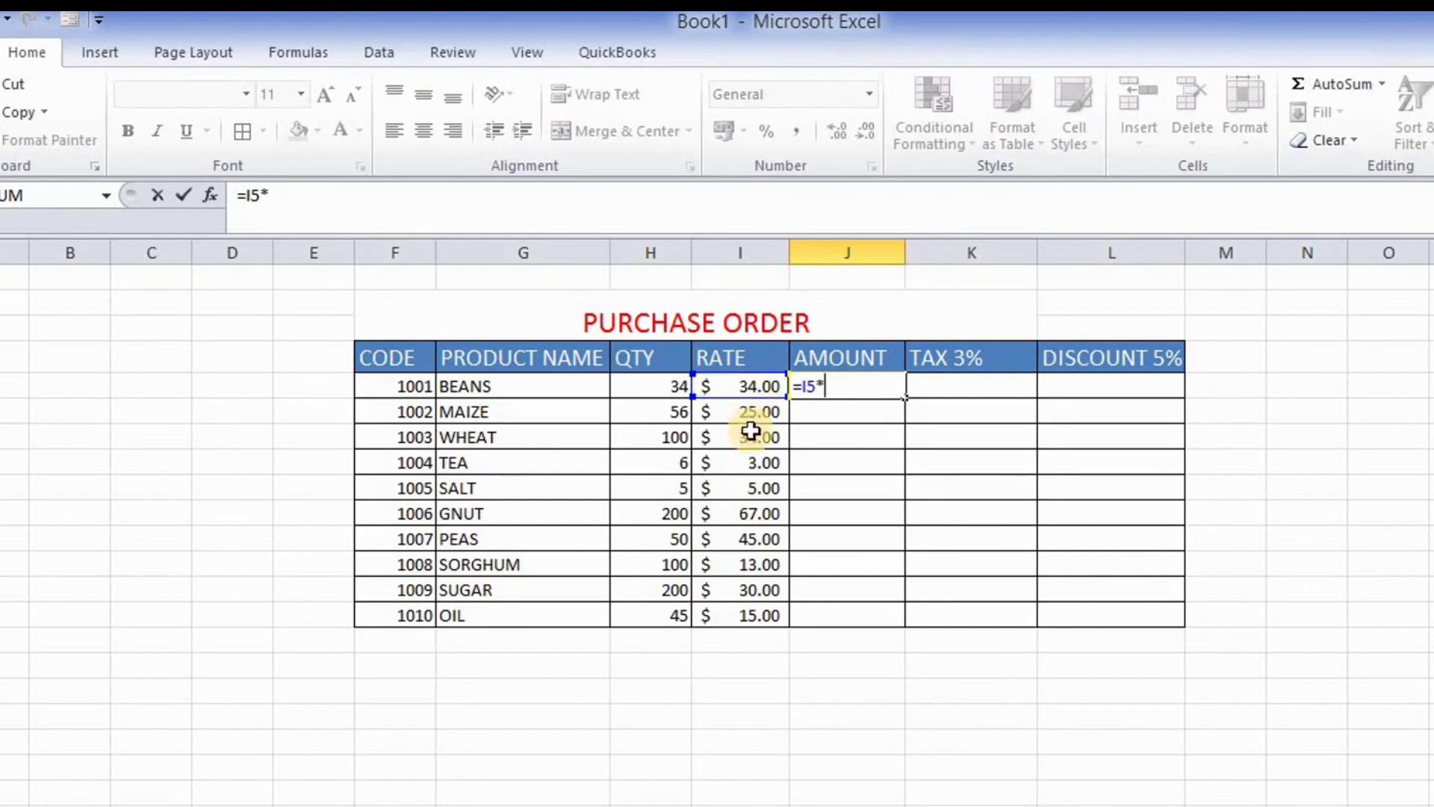
click(673, 385)
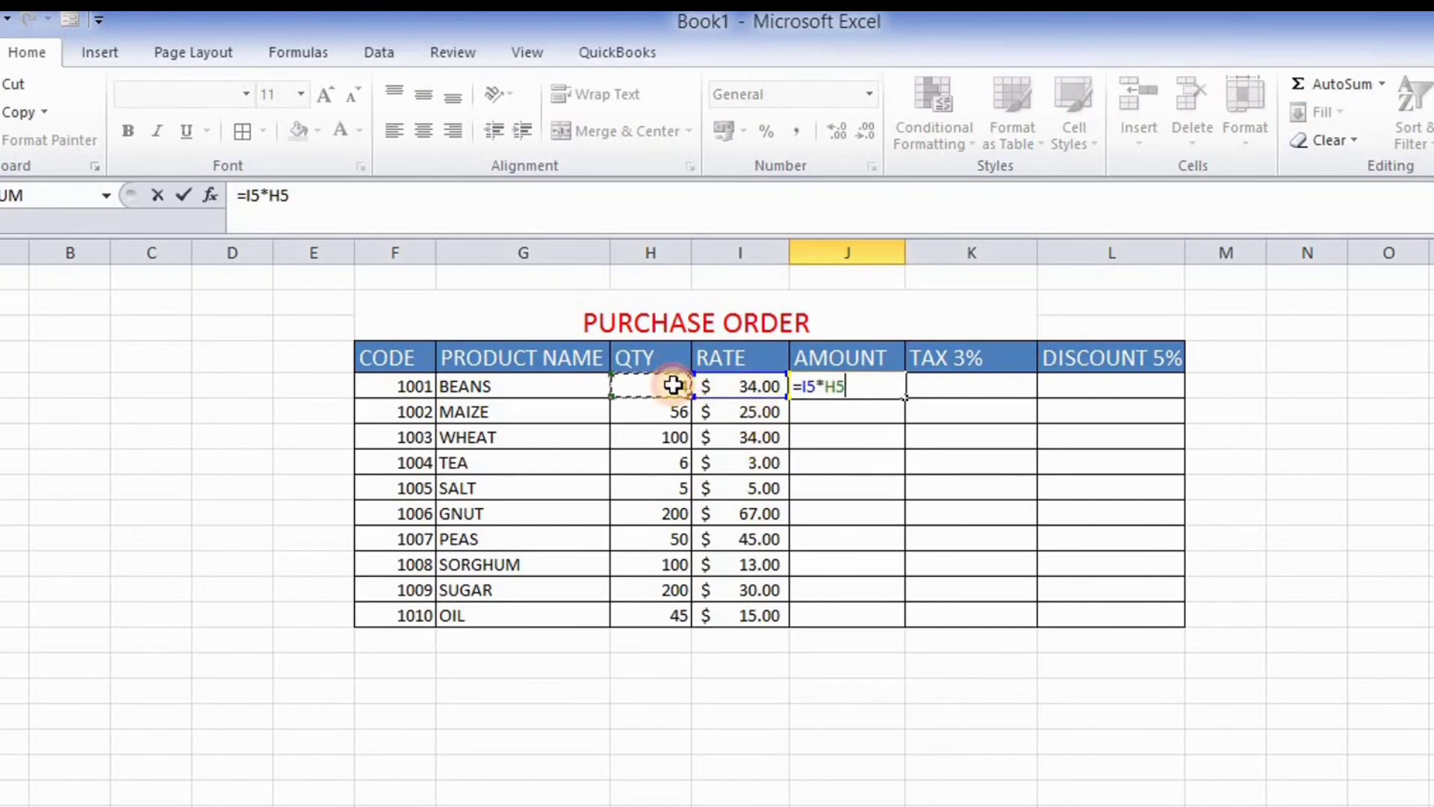
key(Return)
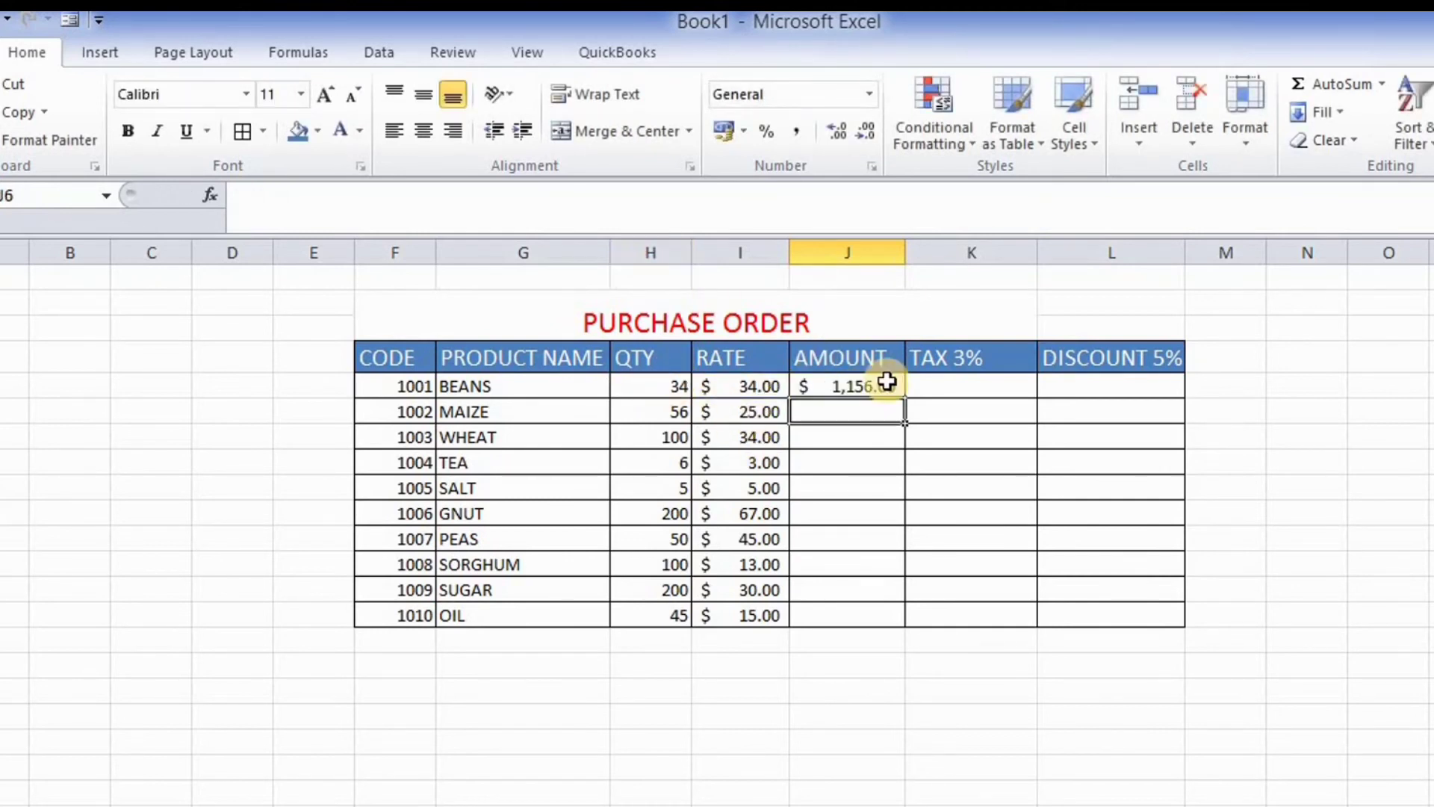
click(885, 379)
drag(896, 420, 893, 626)
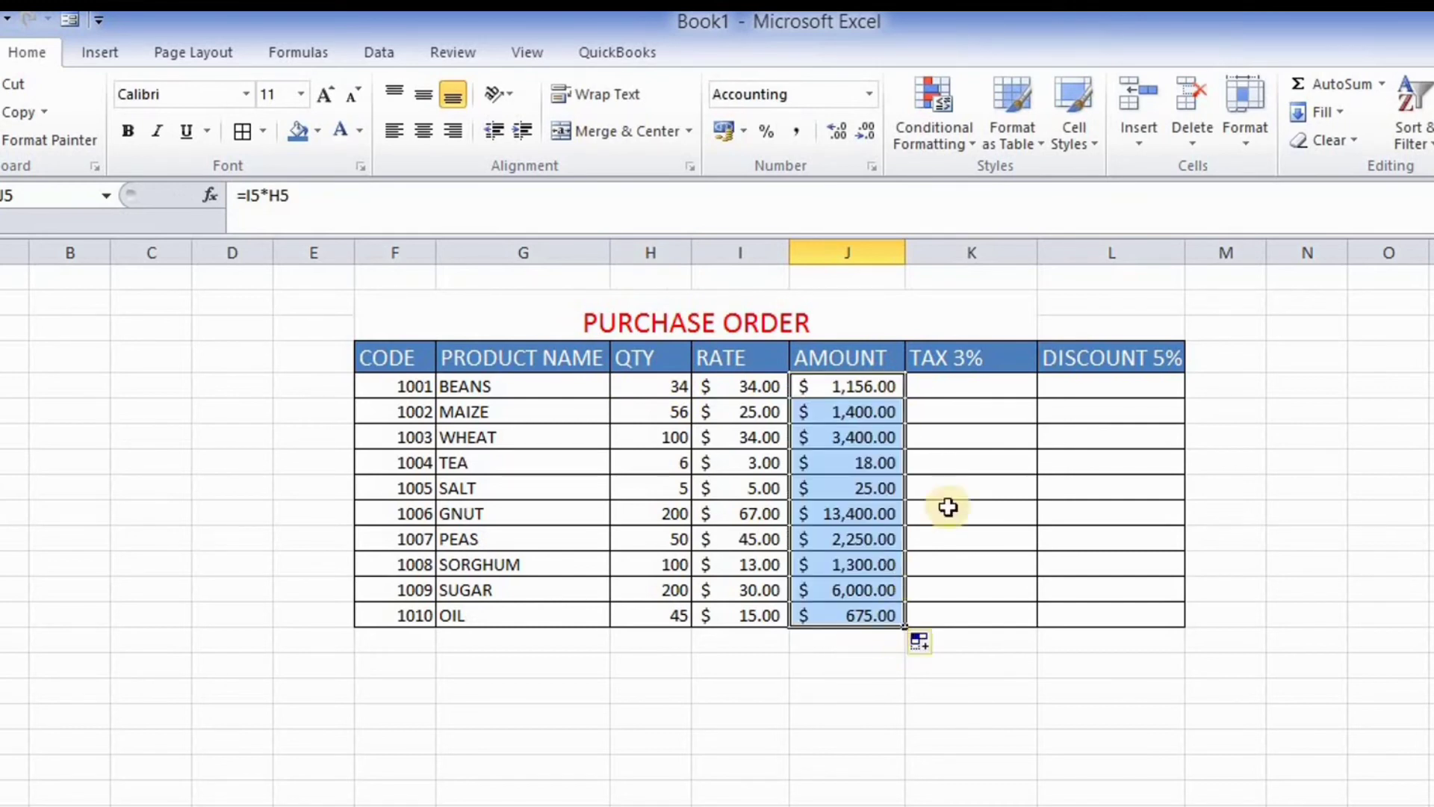
Step: Fill the =H5*I5 formula in J5 down the AMOUNT column through the OIL row
click(957, 387)
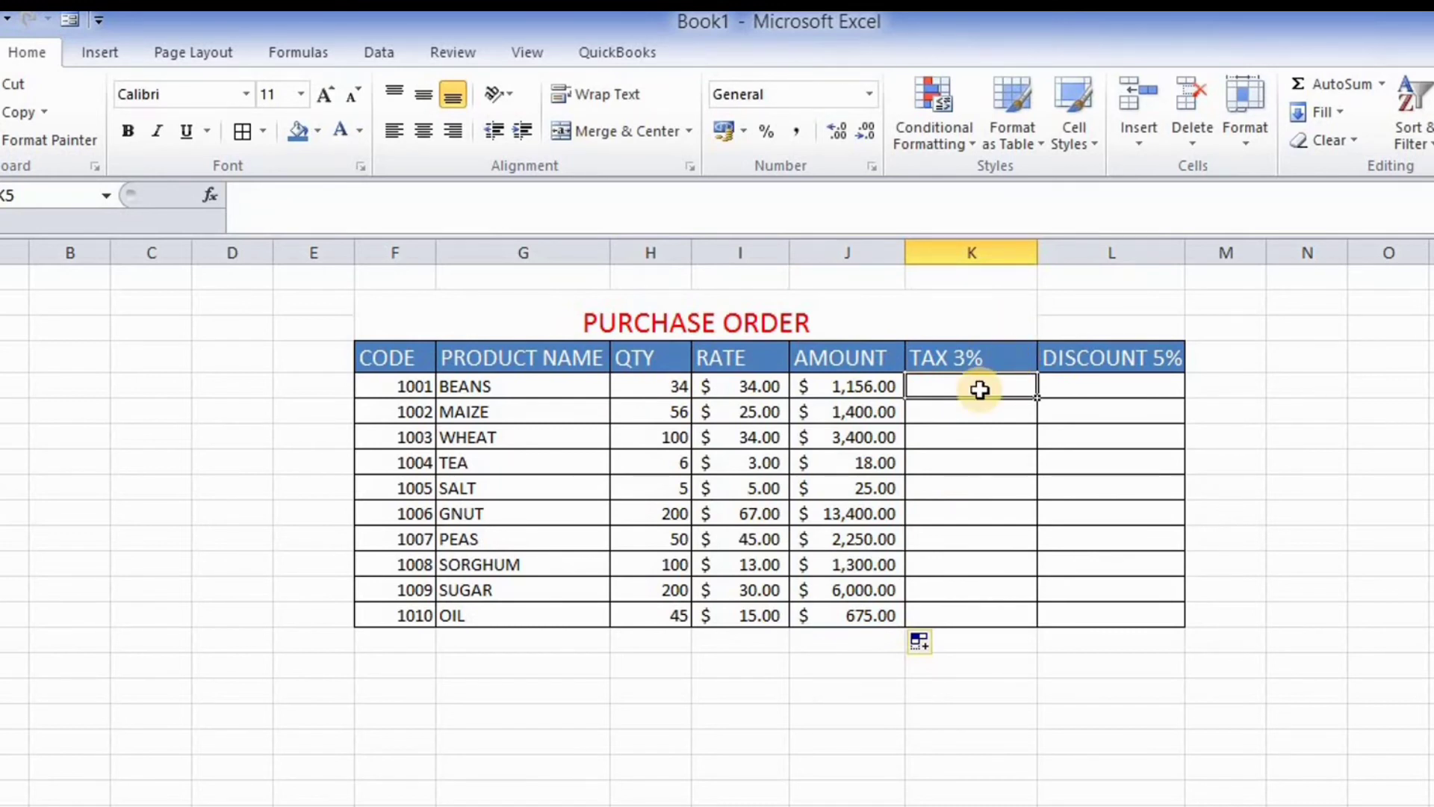
click(881, 385)
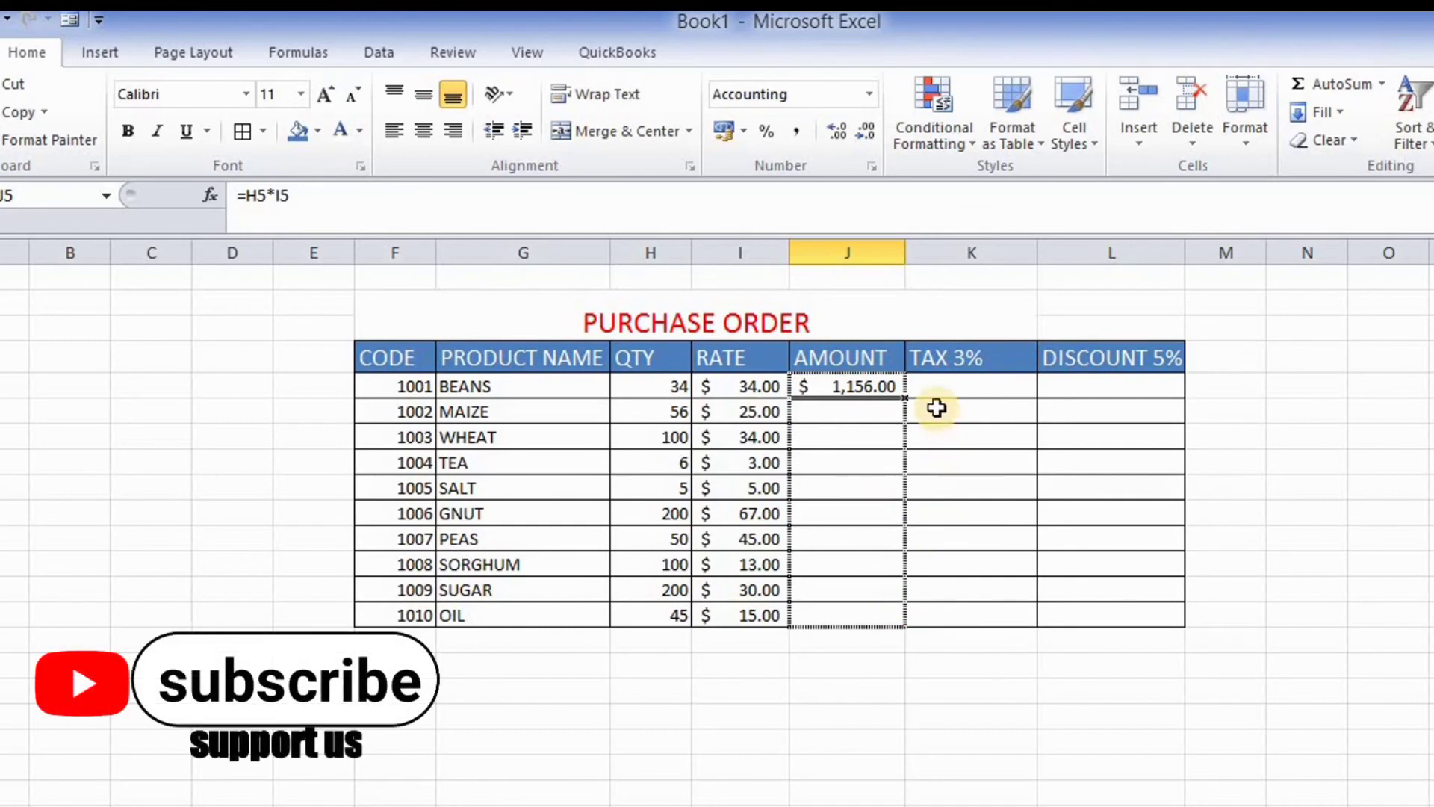
double_click(905, 397)
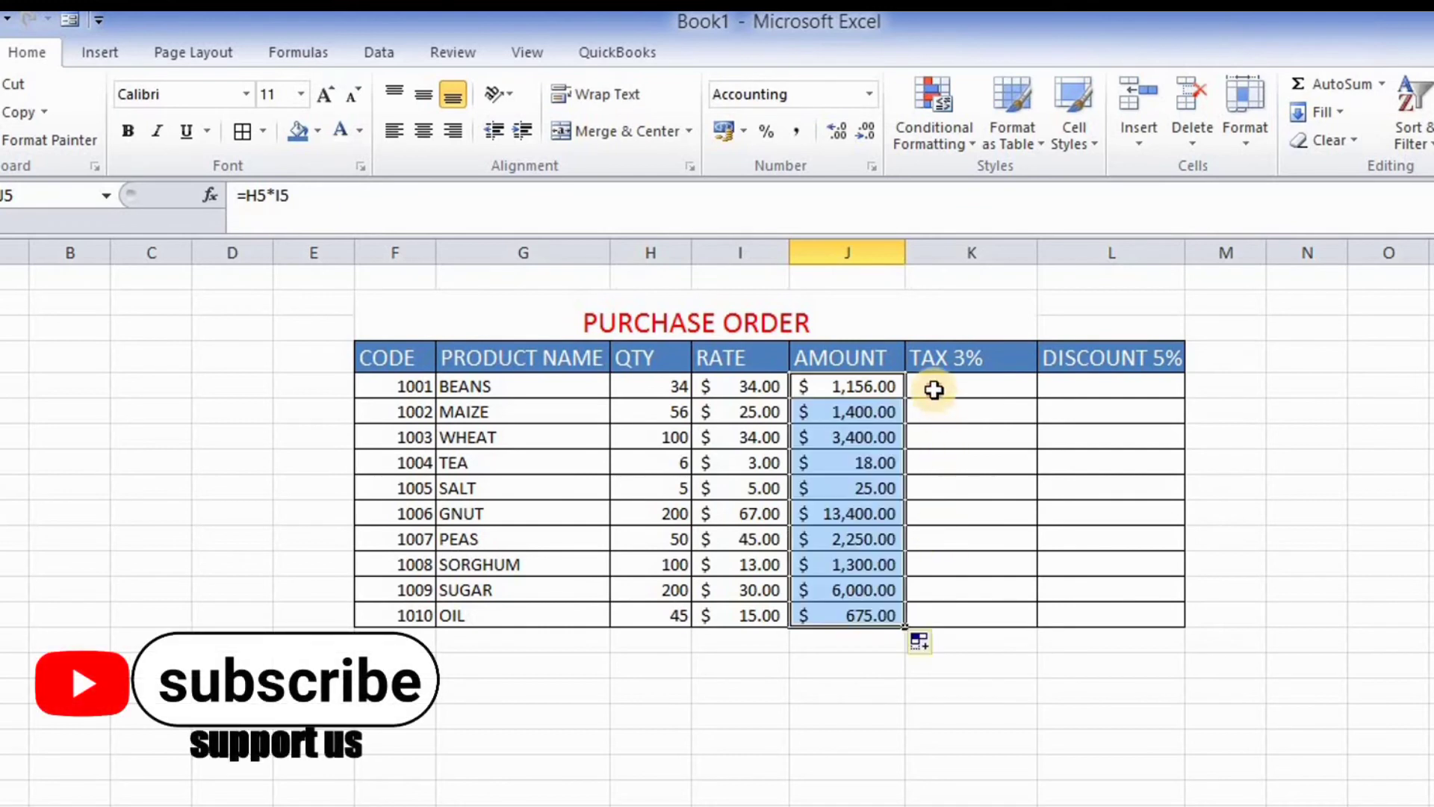
Step: Enter the TAX 3% formula =J5*3 in K5 and fill it down to K14
click(934, 389)
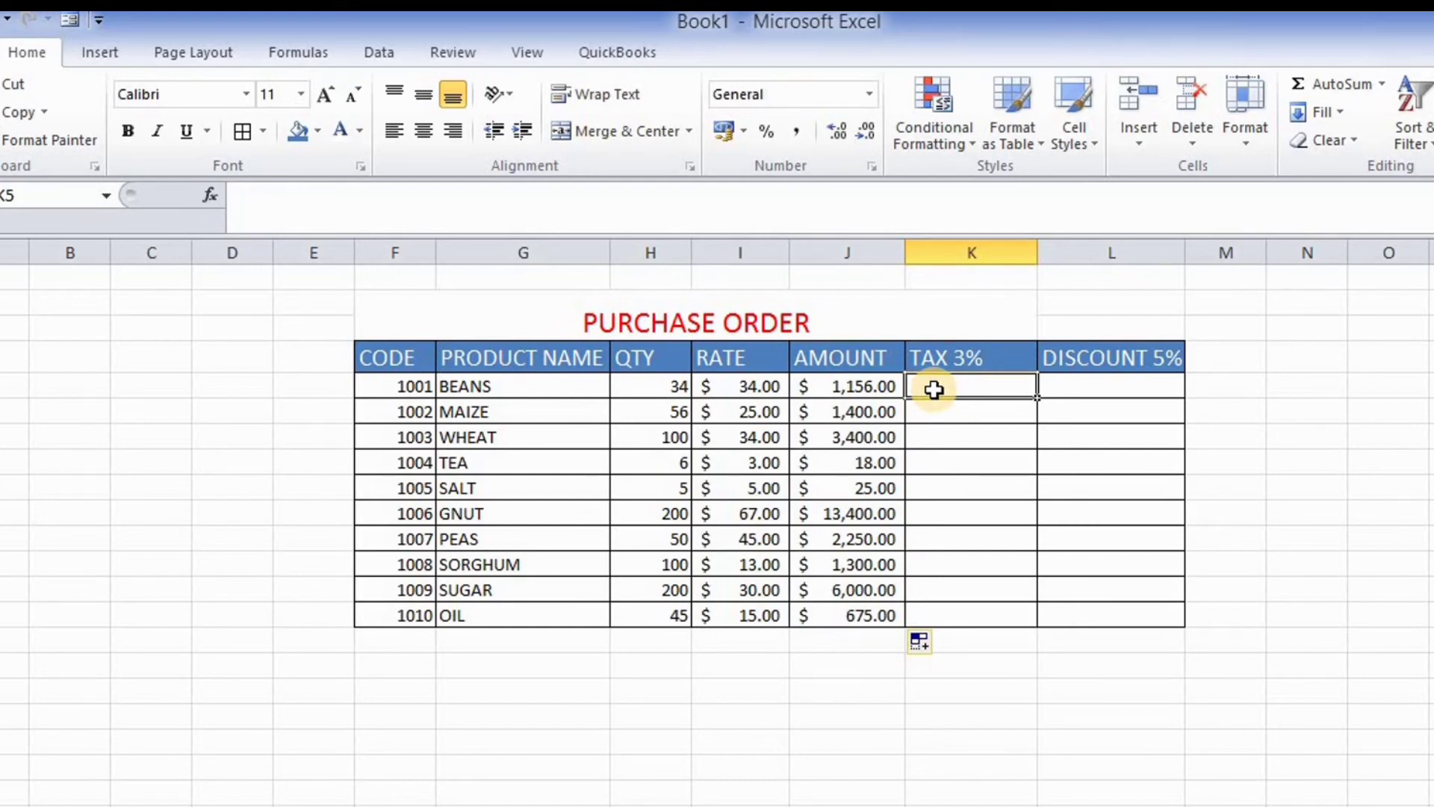
text(=)
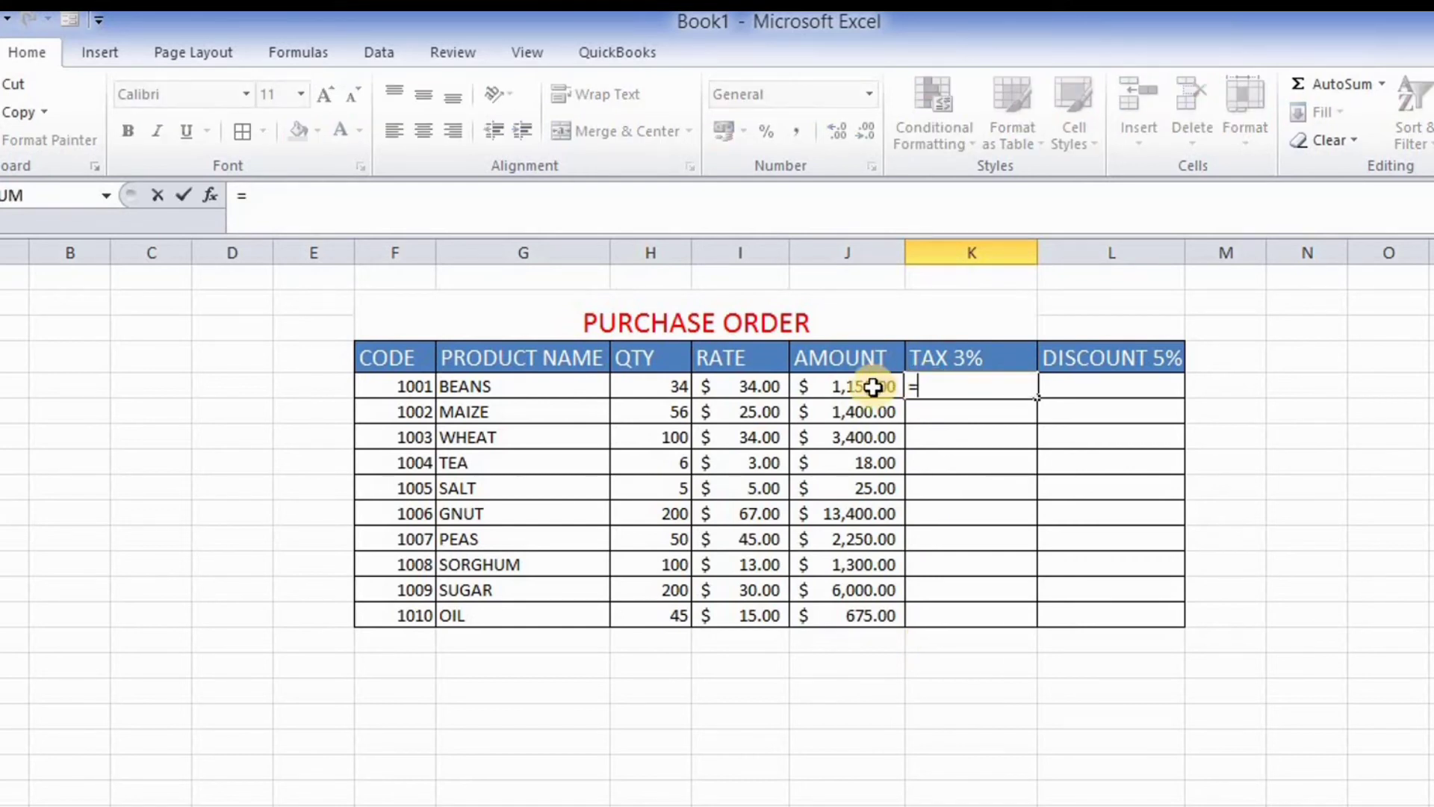
click(872, 387)
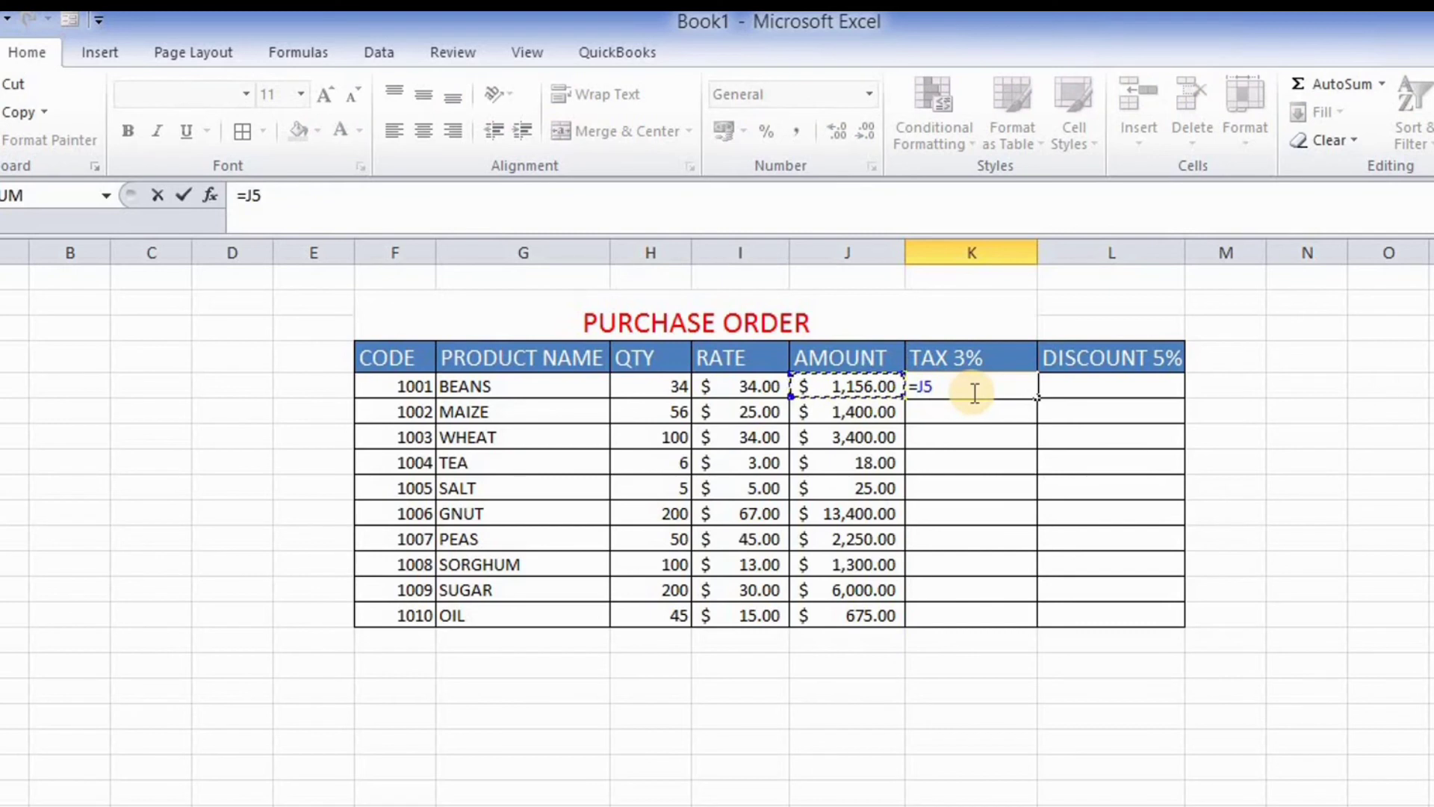
text(*3)
key(Return)
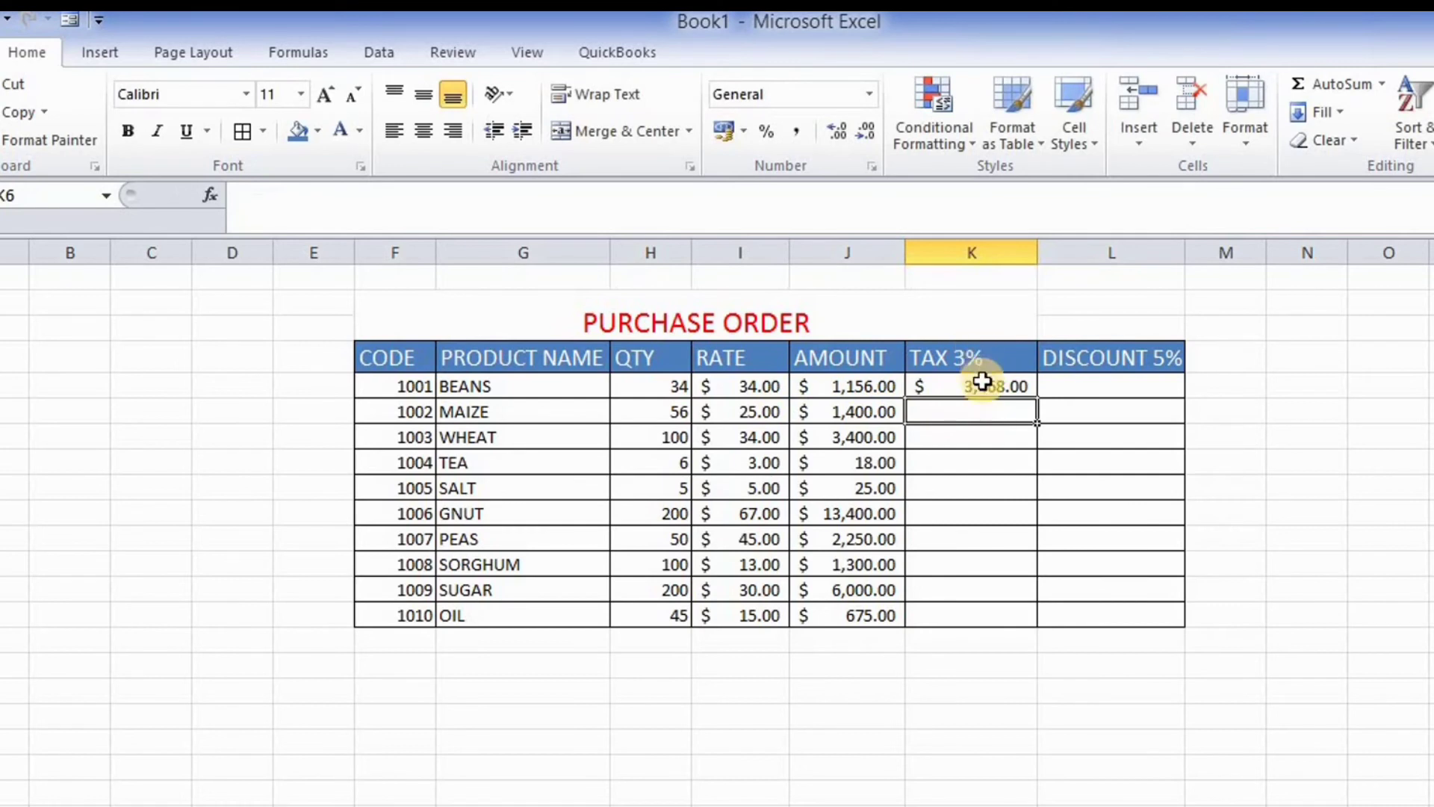
click(981, 382)
drag(1037, 398, 1031, 624)
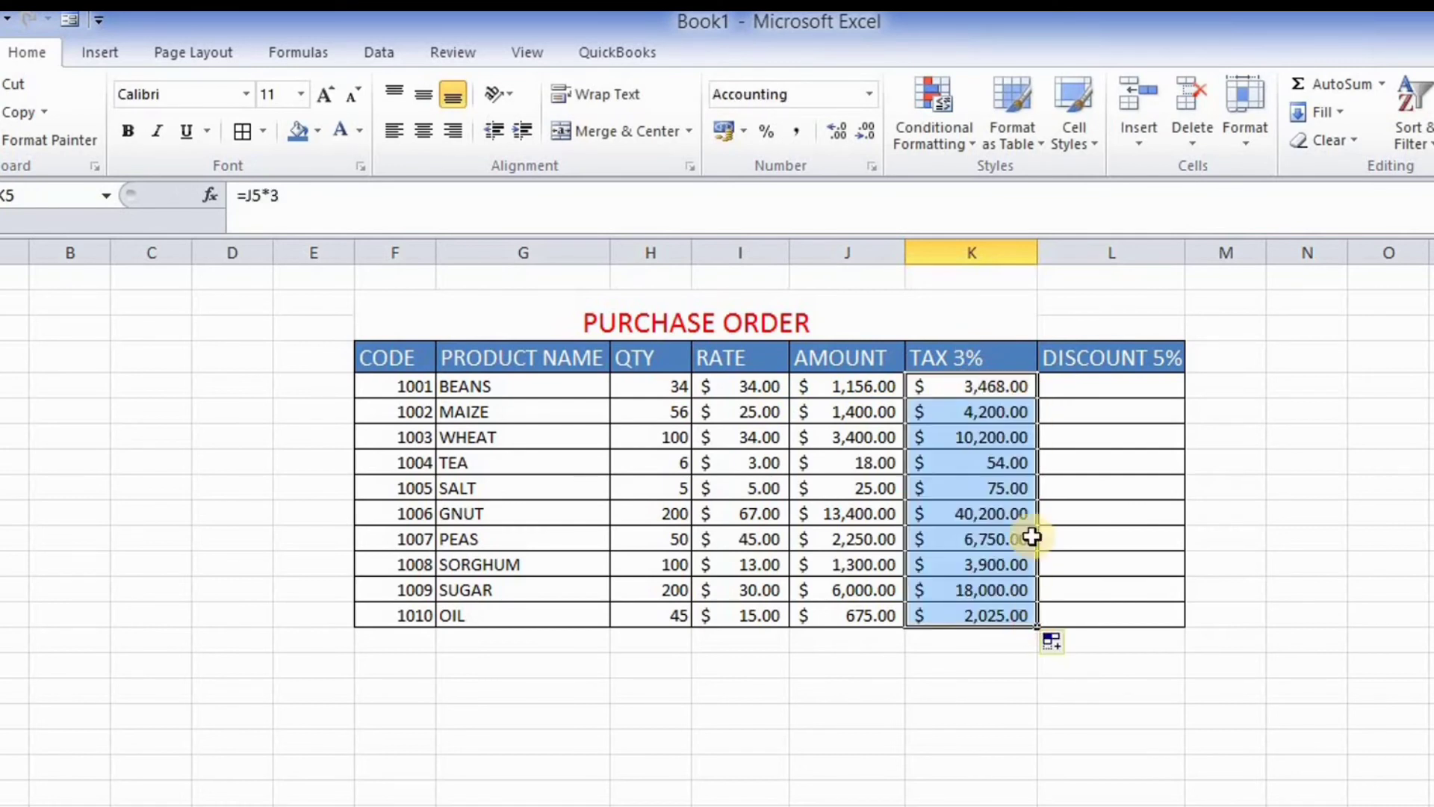
double_click(1071, 387)
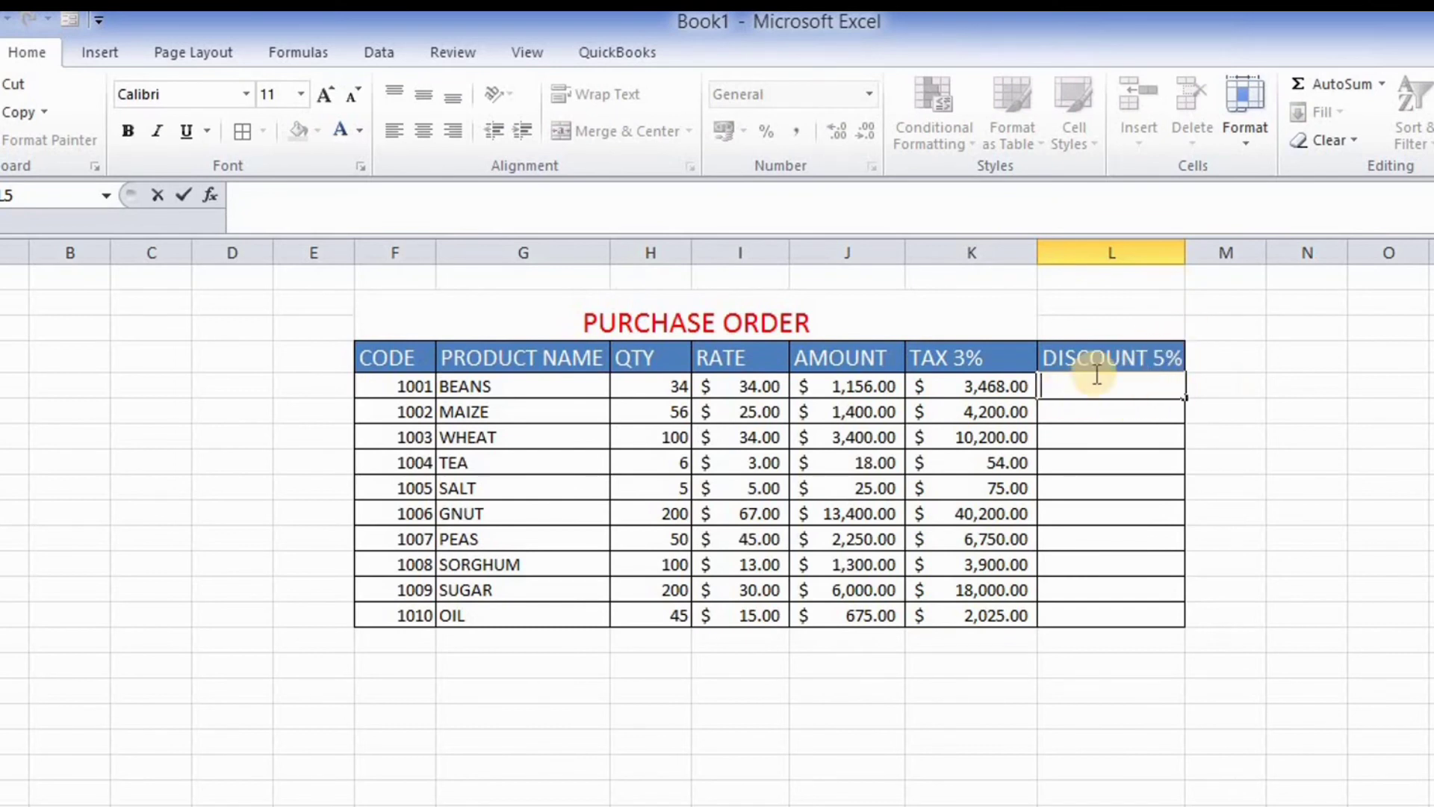
text(=)
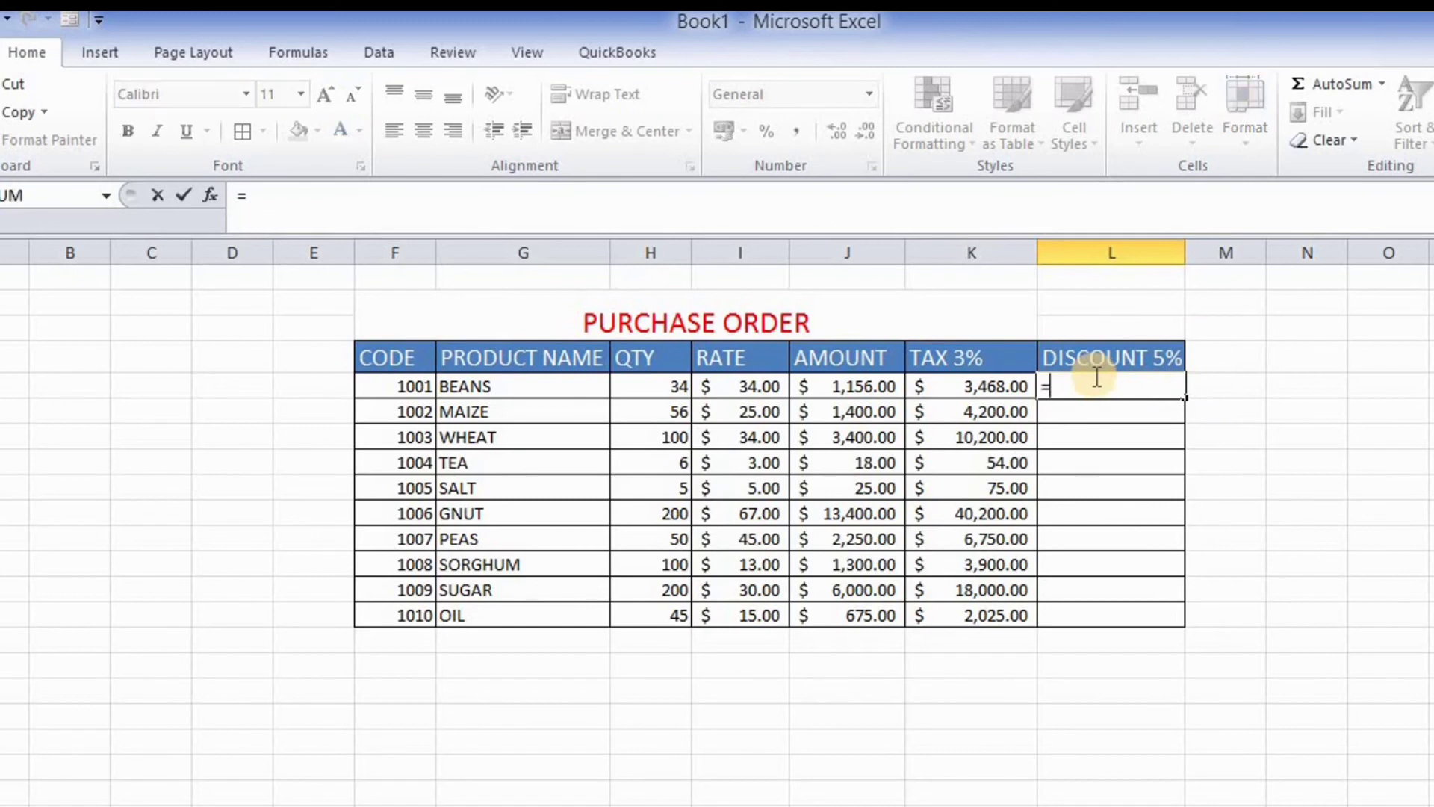
click(849, 386)
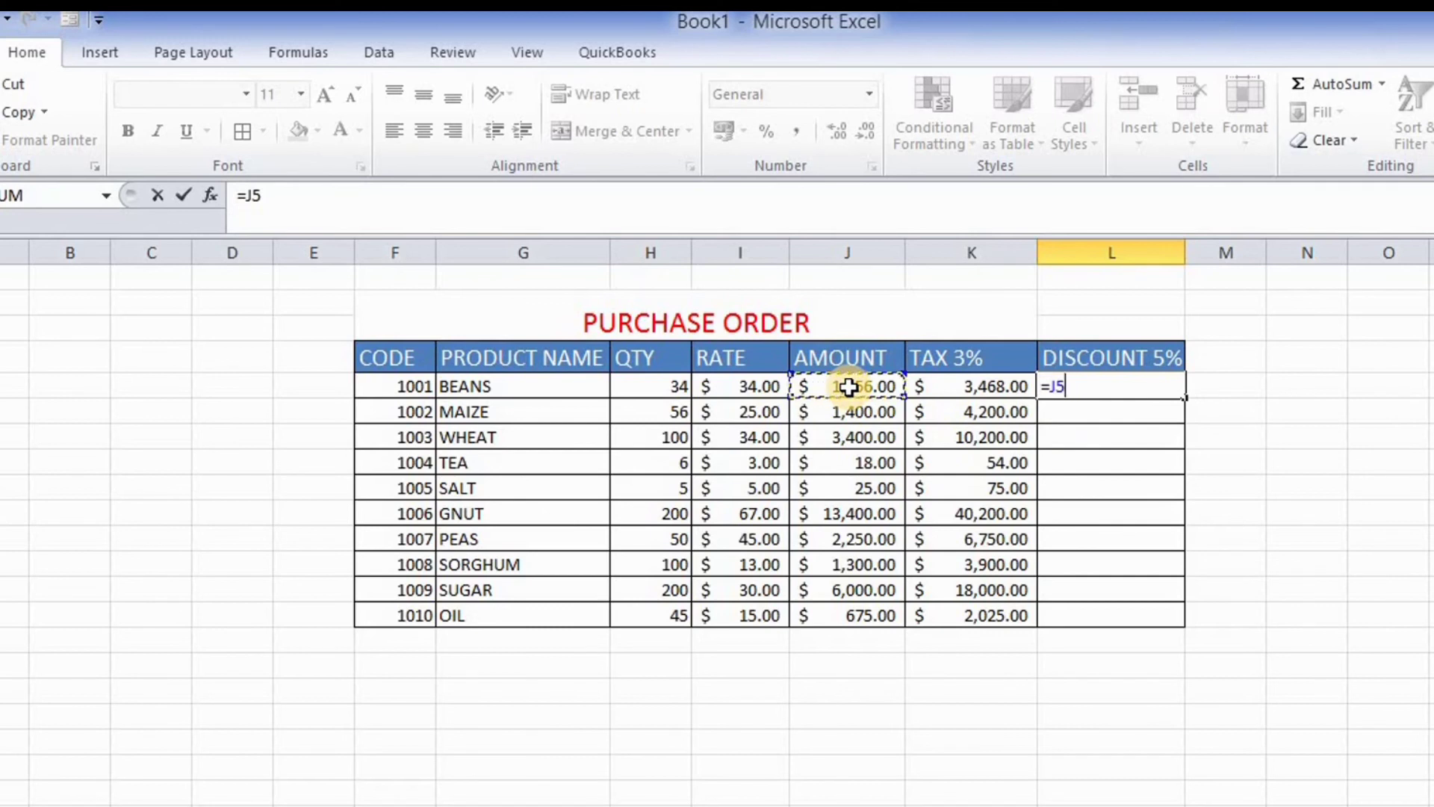
key(Return)
key(Down)
key(Down)
key(Down)
key(Down)
key(Down)
key(Down)
key(Down)
text(8)
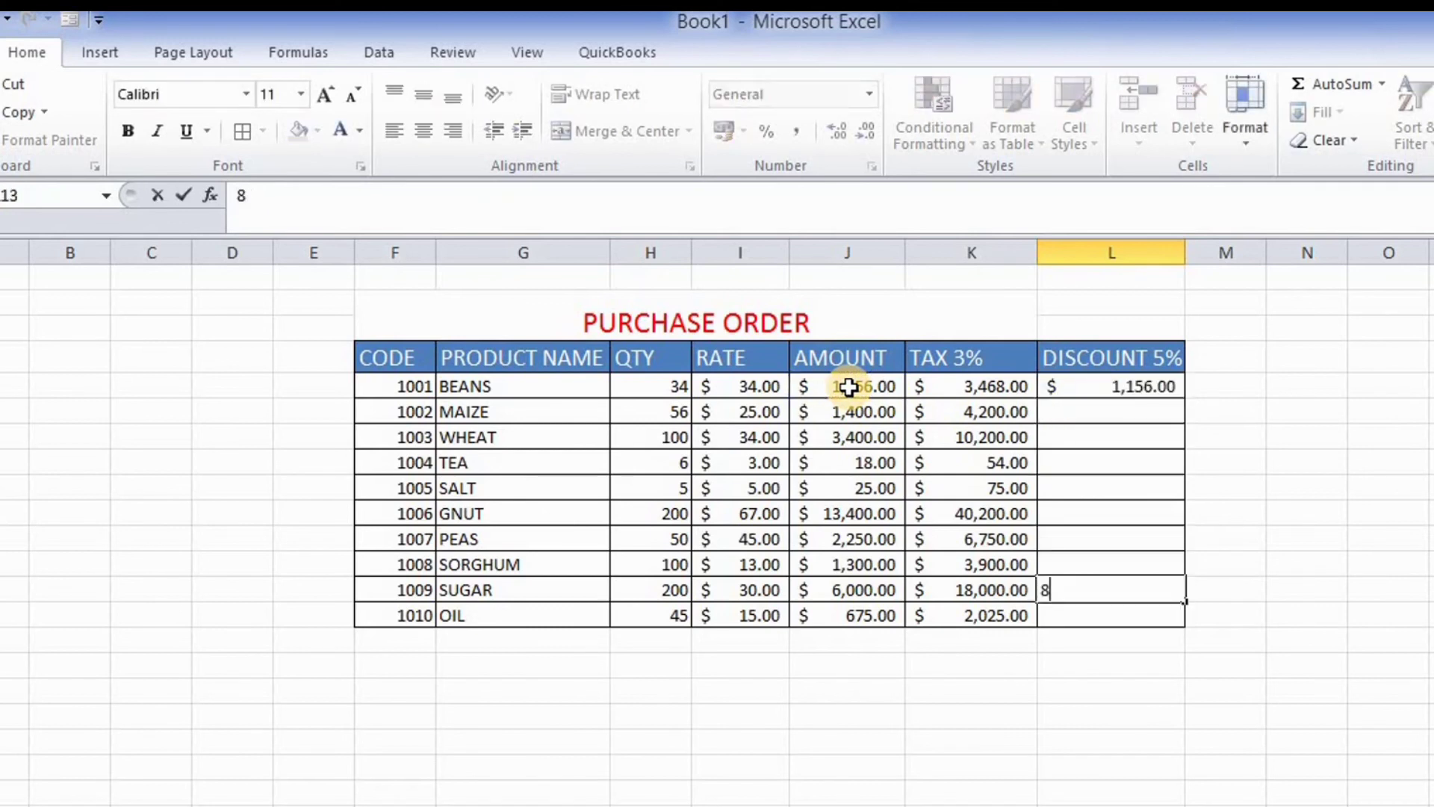
key(Escape)
Step: Replace the BEANS discount formula in L5 with =J5/100*5
double_click(1157, 385)
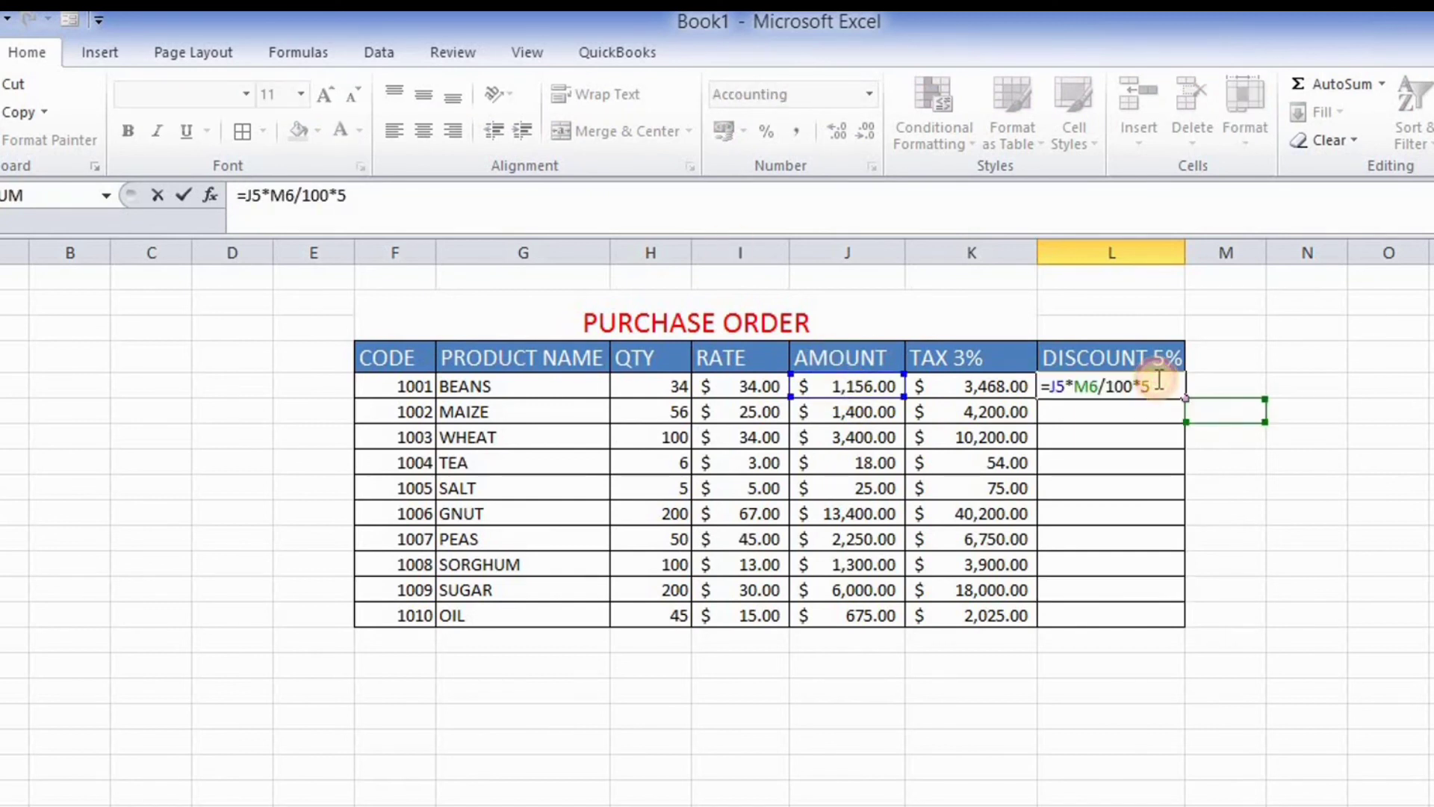
key(BackSpace)
key(BackSpace)
key(BackSpace)
key(BackSpace)
key(BackSpace)
key(BackSpace)
key(BackSpace)
key(BackSpace)
key(BackSpace)
key(BackSpace)
key(BackSpace)
key(BackSpace)
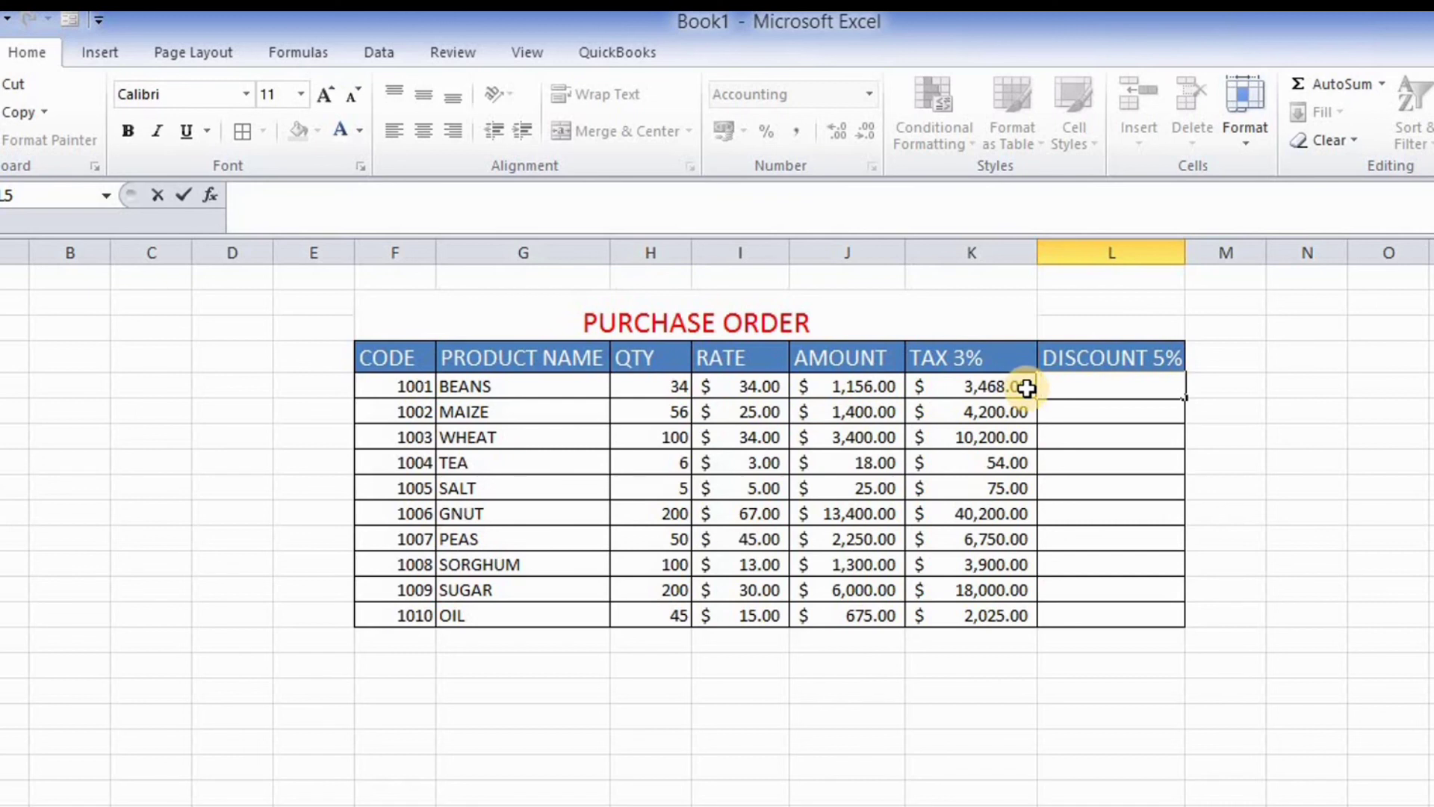
text(=)
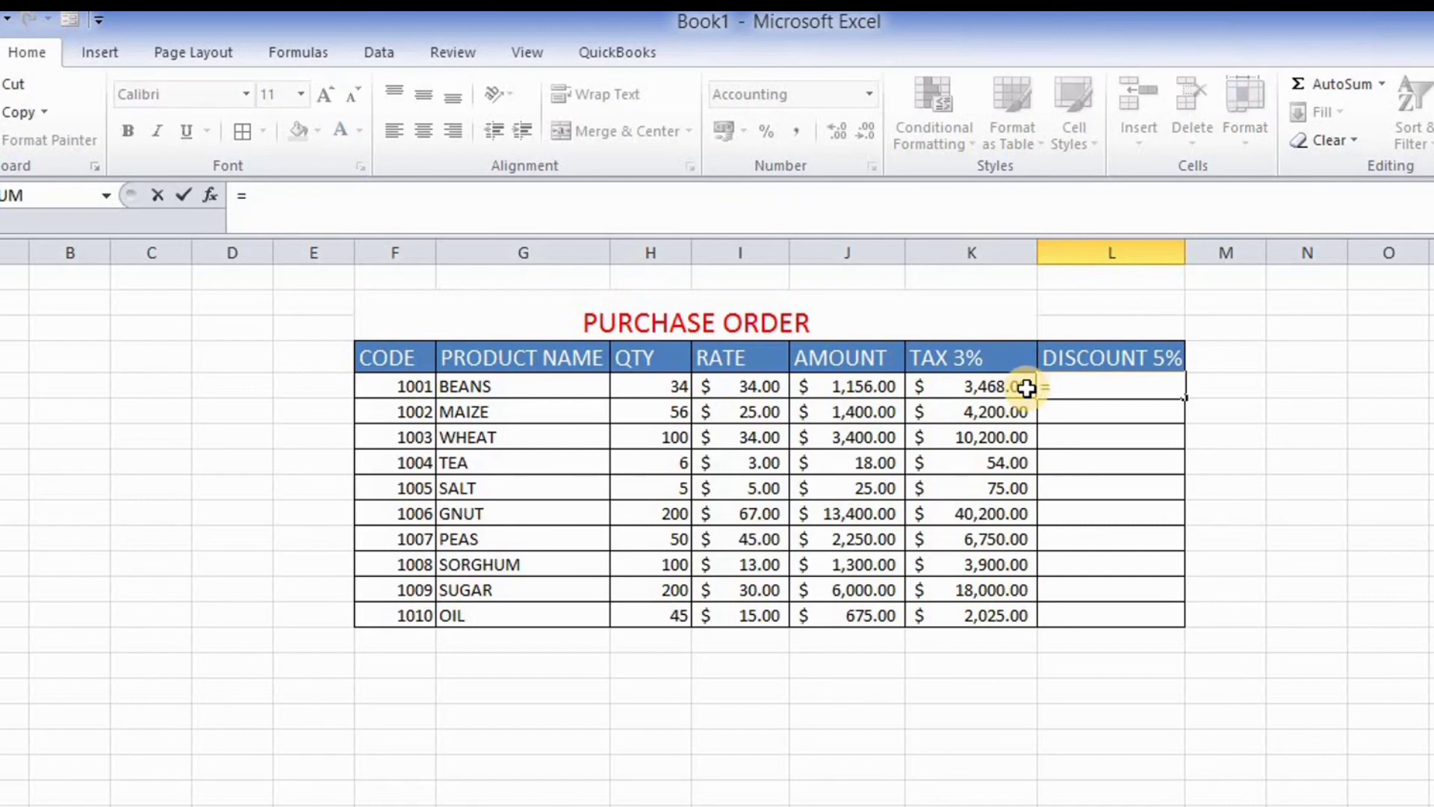
click(856, 383)
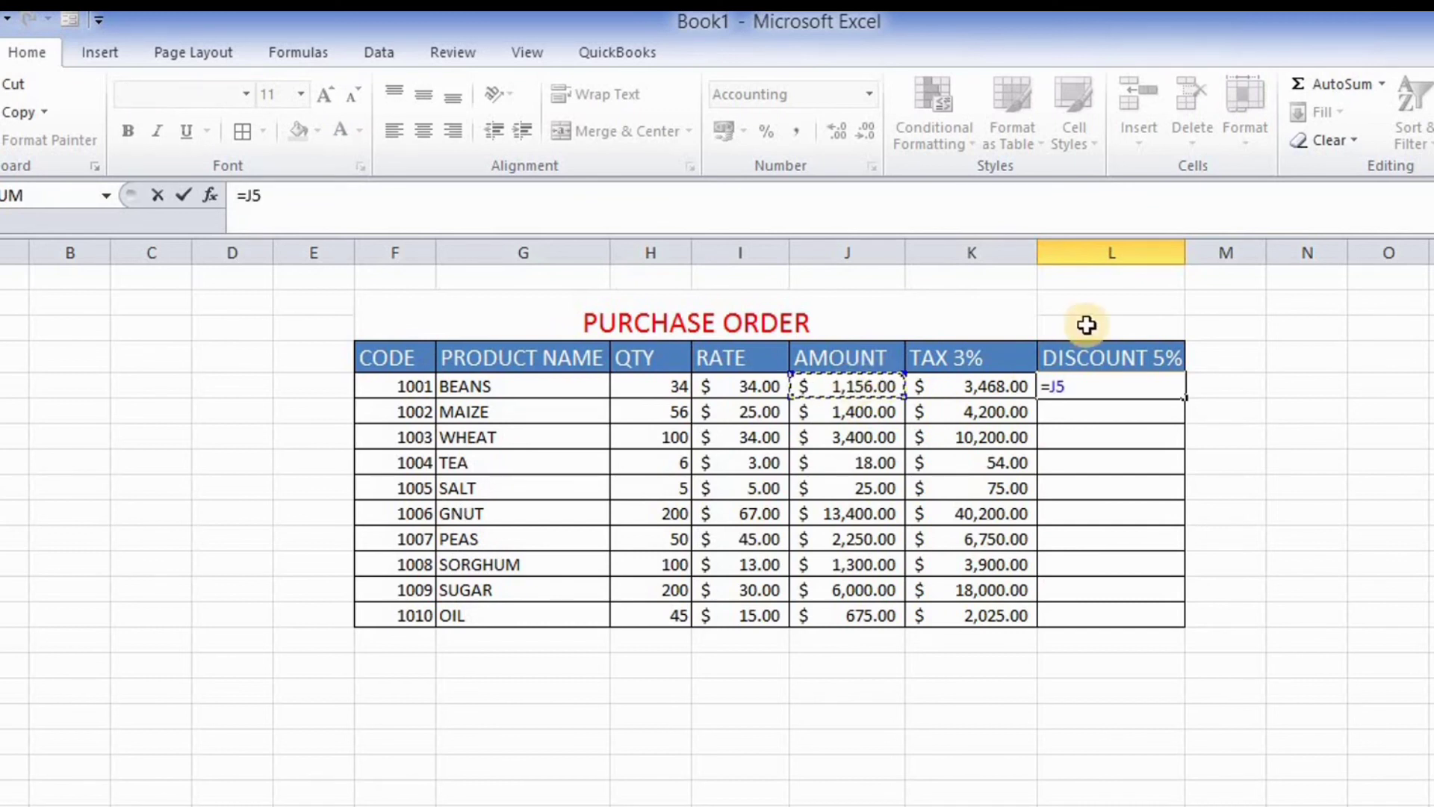
text(/100)
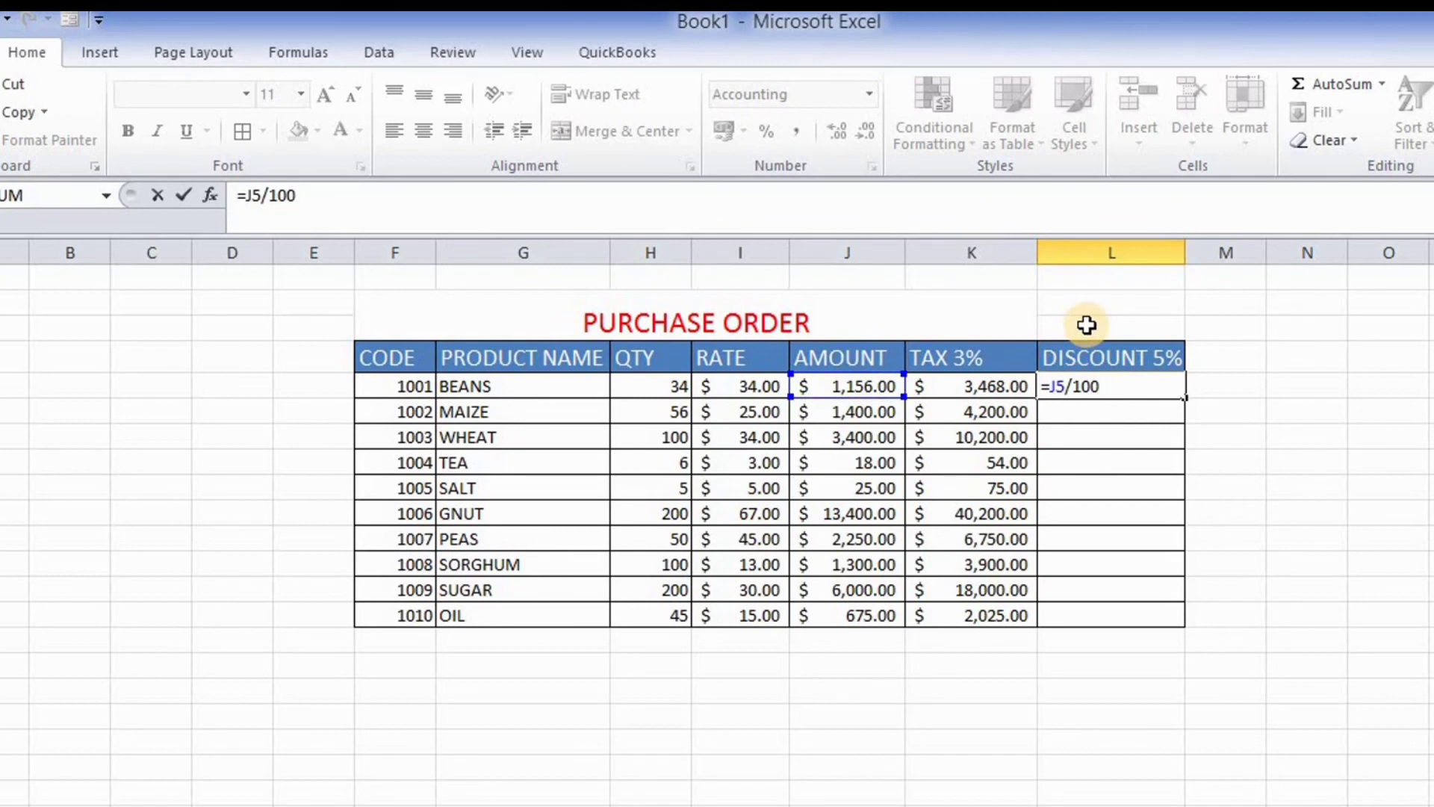
text(*5)
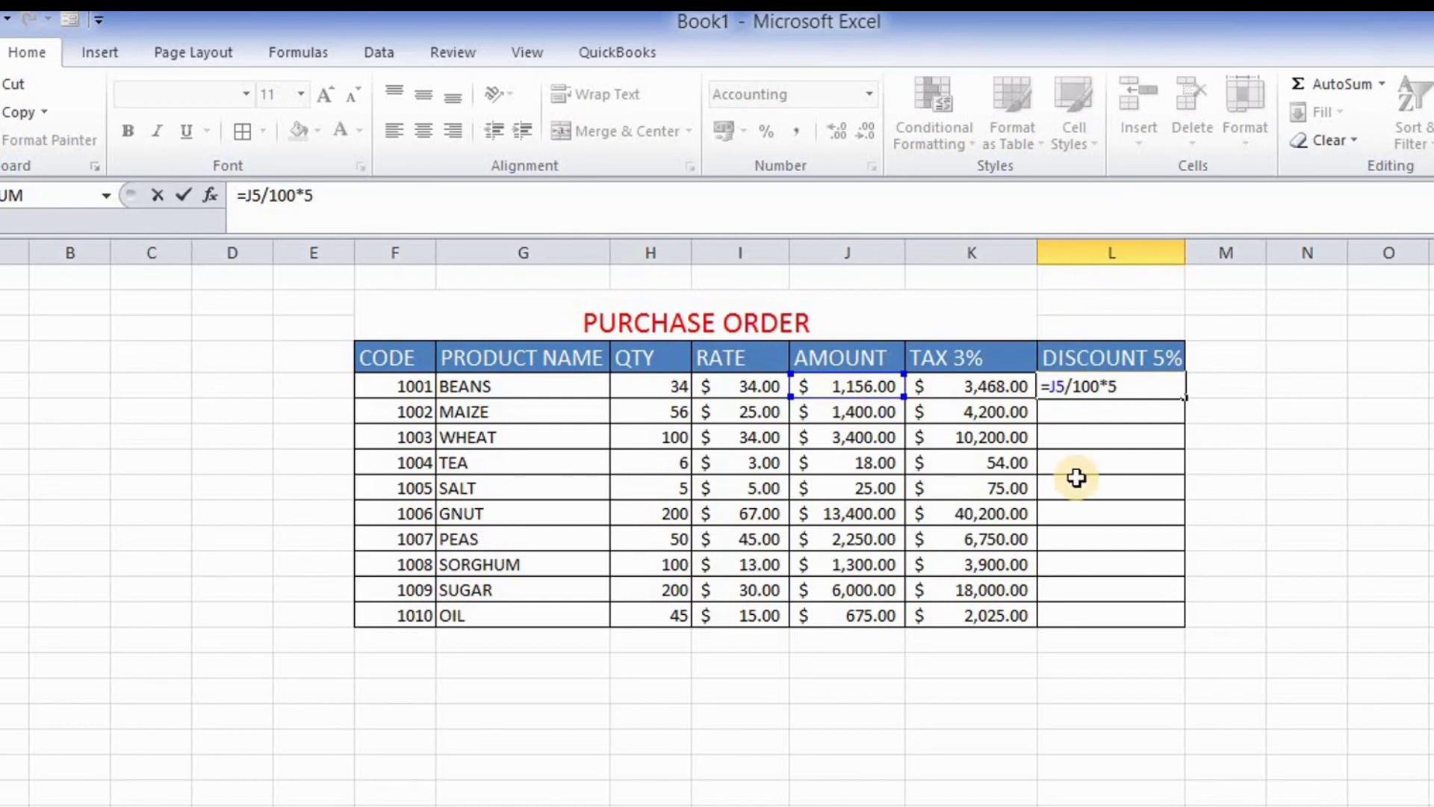
key(Return)
Step: Fill the discount formula from L5 down to L14 for all remaining products
click(1141, 387)
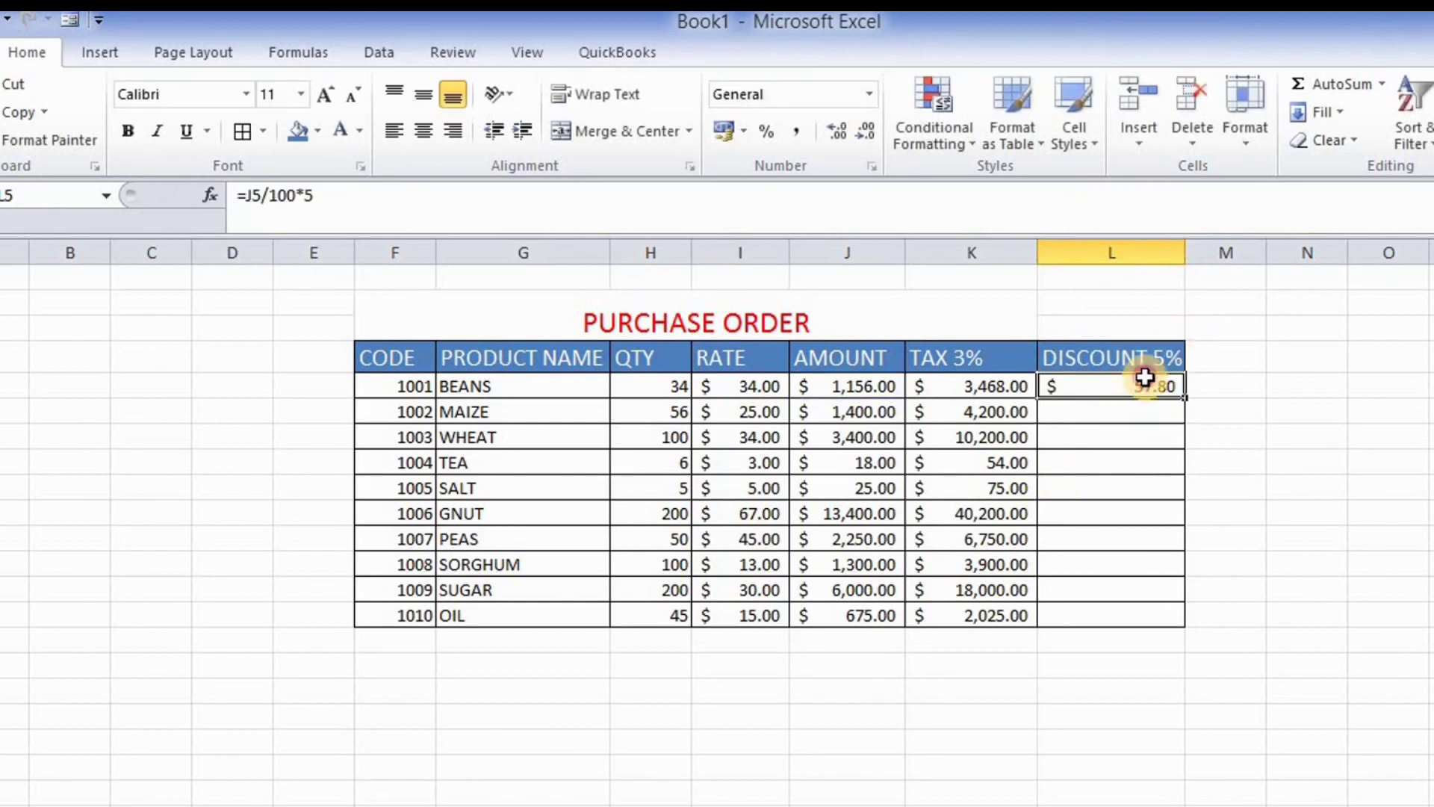
drag(1185, 394, 1151, 622)
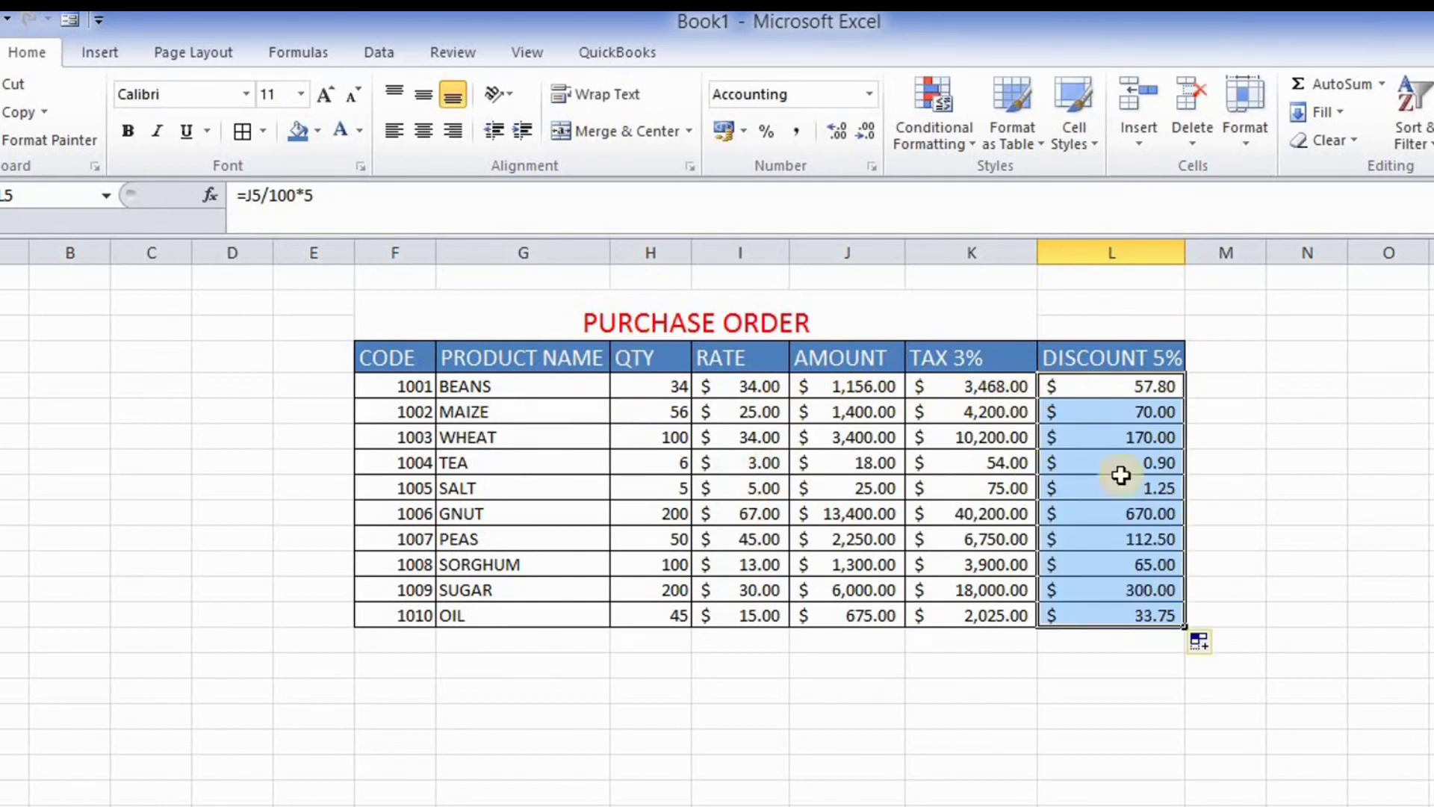
click(1036, 715)
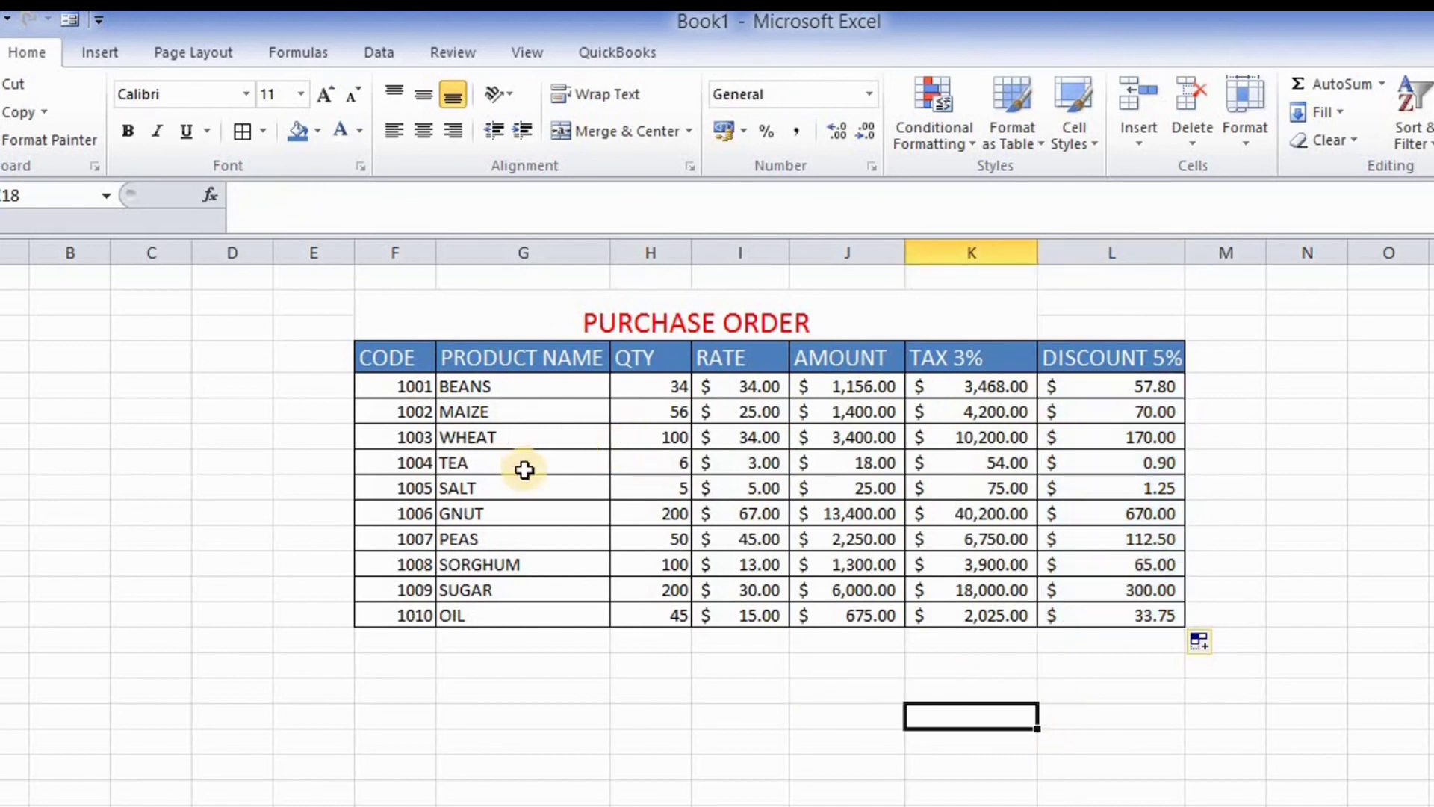